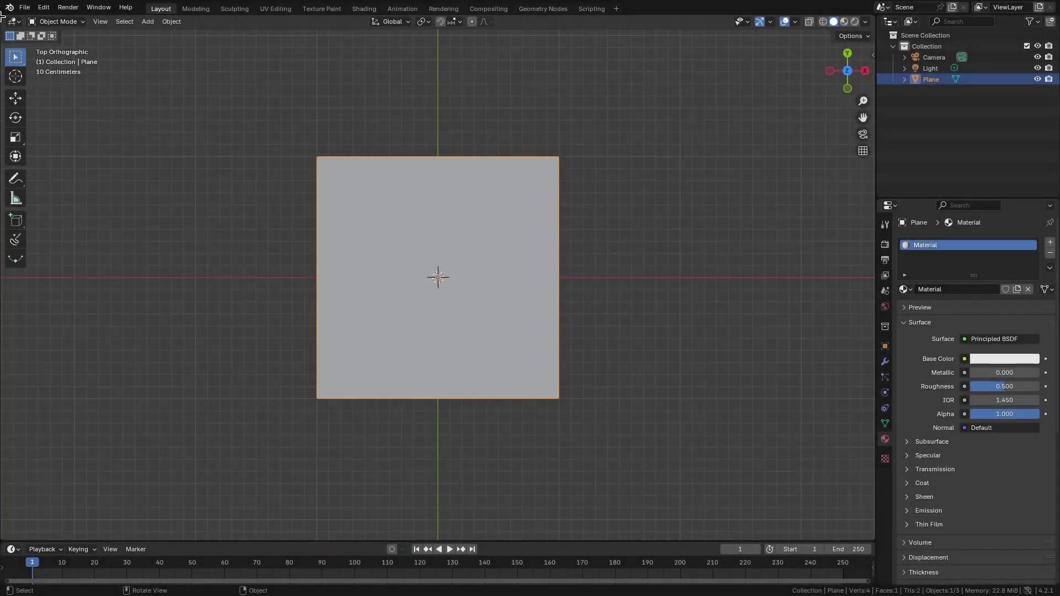
# Split the viewport, turn the new area into a Geometry Node Editor, and create a new node tree for the plane
pyautogui.moveTo(2, 17); pyautogui.dragTo(793, 355)
pyautogui.click(13, 22)
pyautogui.click(34, 97)
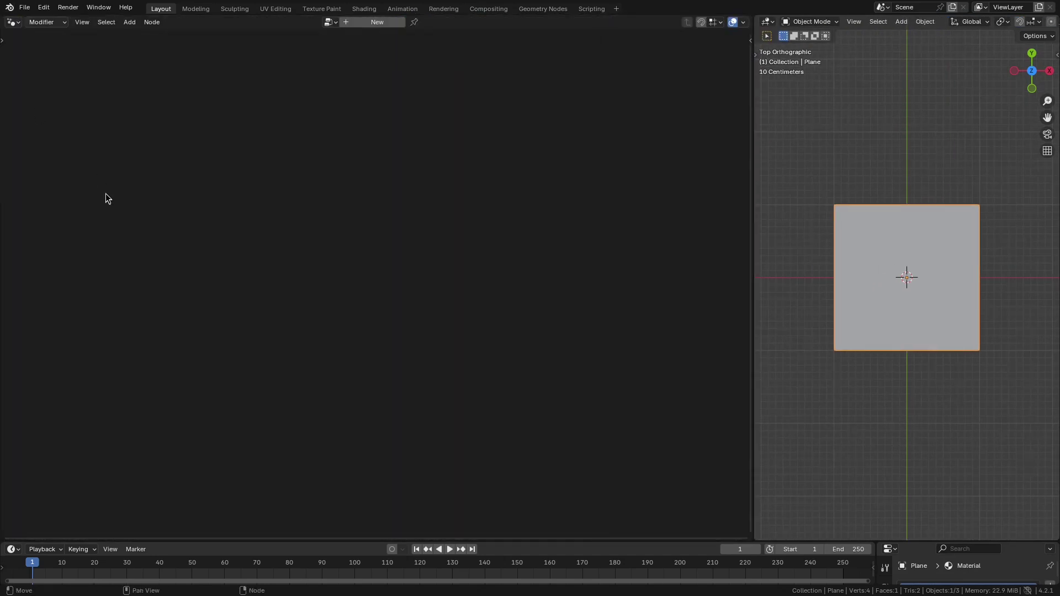
pyautogui.click(374, 22)
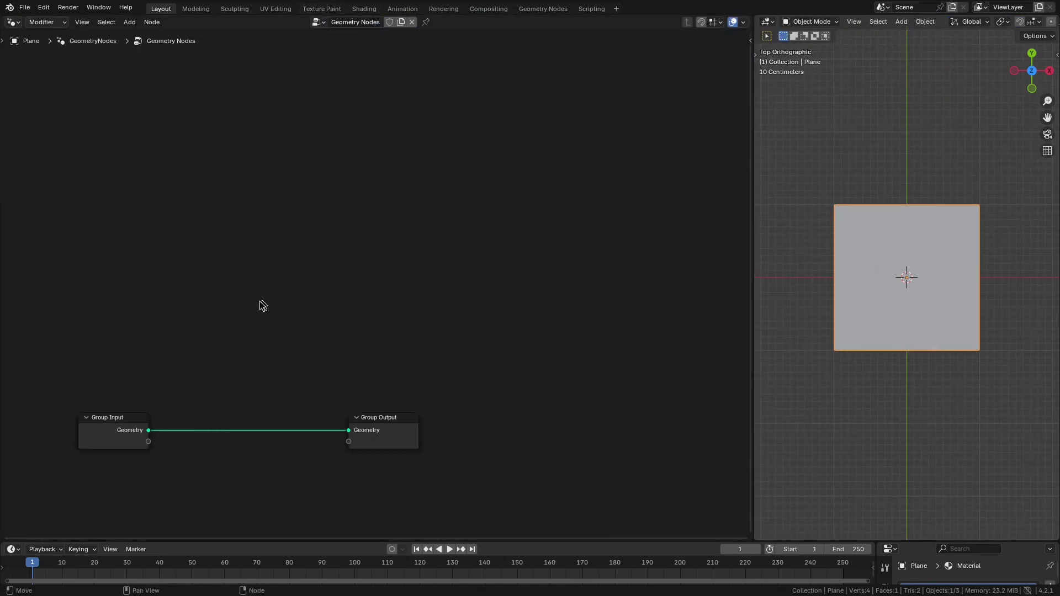
# Add a Curve Line node above the Group Input and Group Output nodes
pyautogui.moveTo(260, 303); pyautogui.dragTo(364, 202, button='middle')
pyautogui.scroll(3, 360, 239)
pyautogui.moveTo(356, 239); pyautogui.dragTo(371, 196, button='middle')
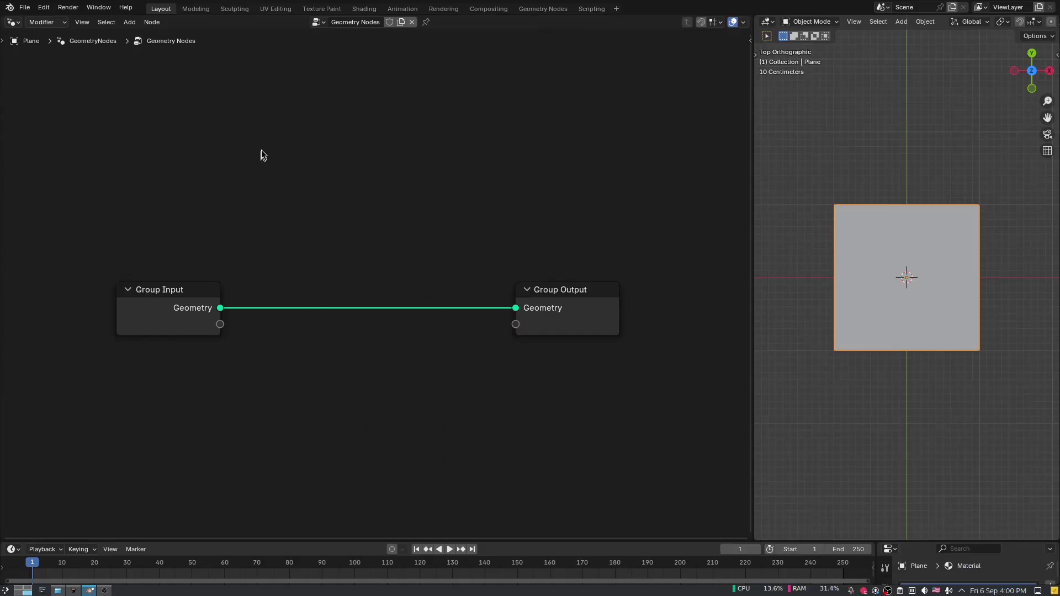
pyautogui.hotkey('shift', 'a')
pyautogui.click(263, 145)
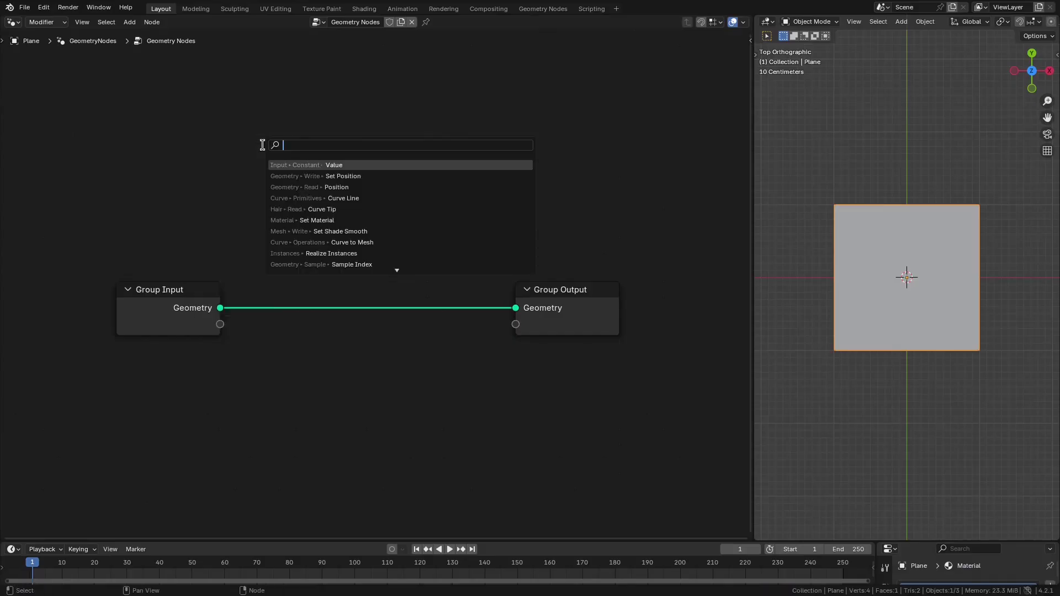
pyautogui.write('curve l')
pyautogui.press('Return')
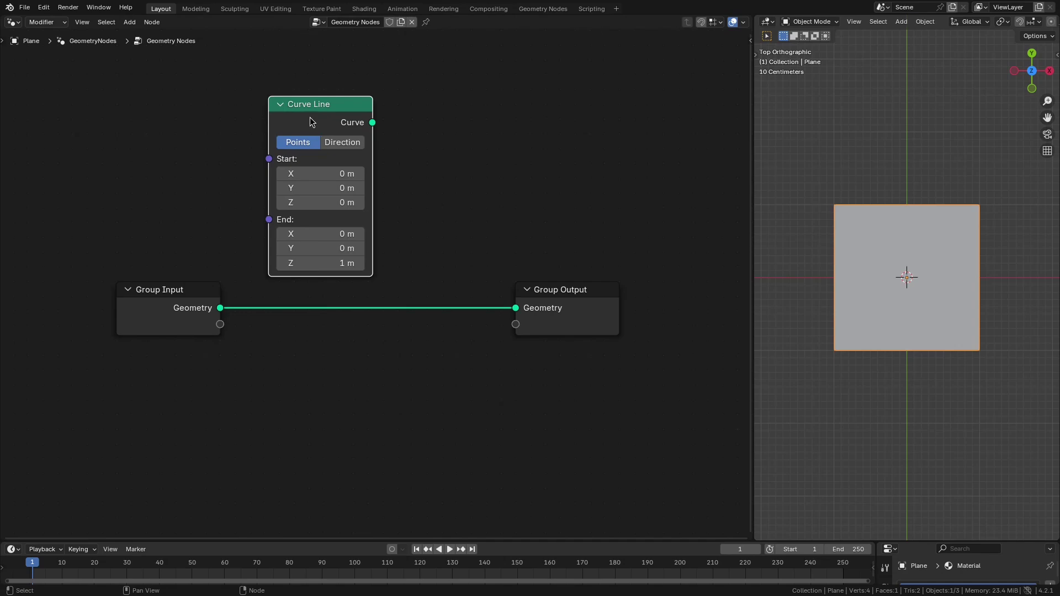
# Add a Resample Curve node linked from the Curve Line's Curve output
pyautogui.moveTo(312, 122); pyautogui.dragTo(397, 134)
pyautogui.write('res')
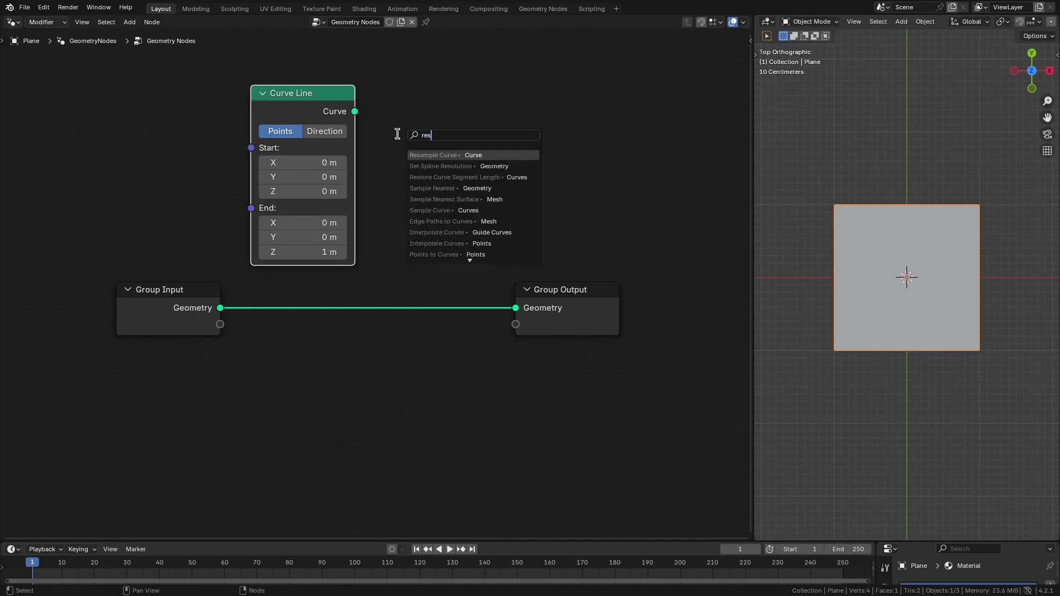
pyautogui.press('Return')
pyautogui.click(397, 134)
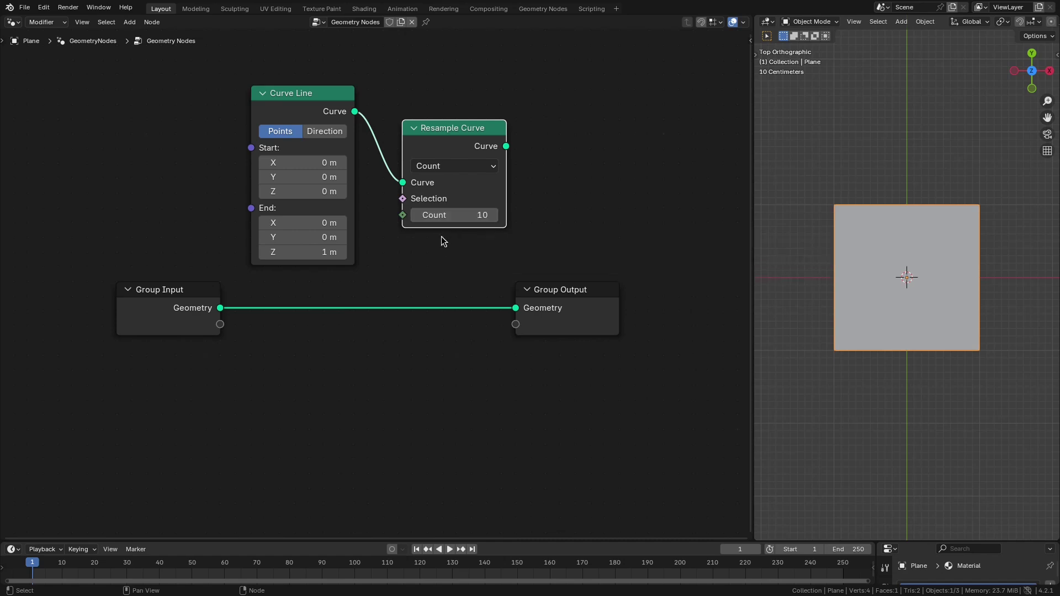
# Move Group Output further out and feed its Geometry input from Resample Curve, replacing the Group Input link
pyautogui.scroll(-2, 442, 236)
pyautogui.moveTo(562, 303); pyautogui.dragTo(670, 309)
pyautogui.click(492, 169)
pyautogui.moveTo(488, 167); pyautogui.dragTo(591, 308)
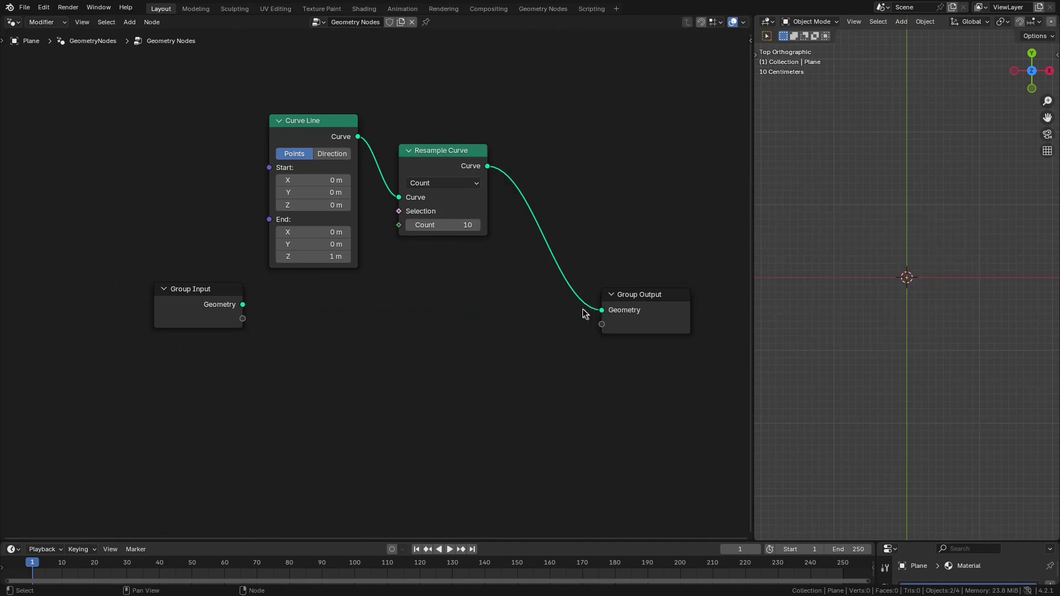
pyautogui.moveTo(978, 379); pyautogui.dragTo(941, 338, button='middle')
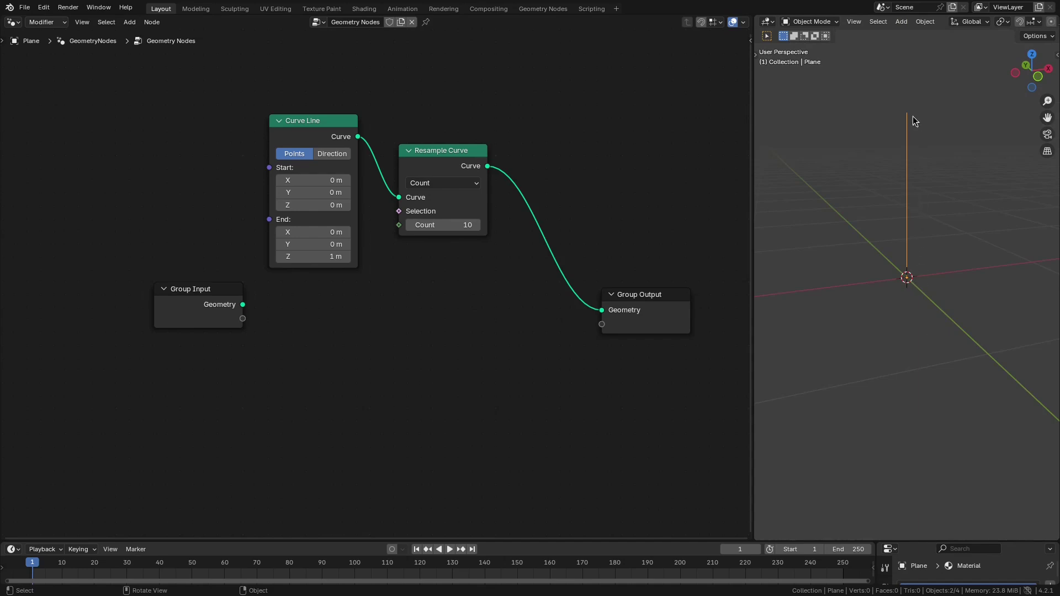
# Add a Position node in the empty area below Group Input
pyautogui.hotkey('shift', 'a')
pyautogui.moveTo(234, 410)
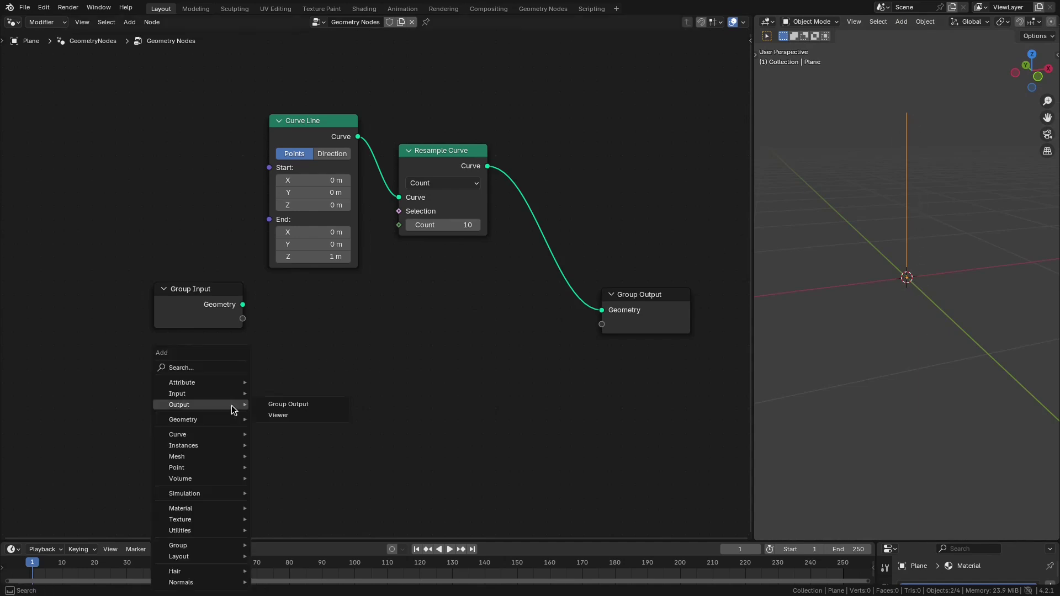
pyautogui.write('pso')
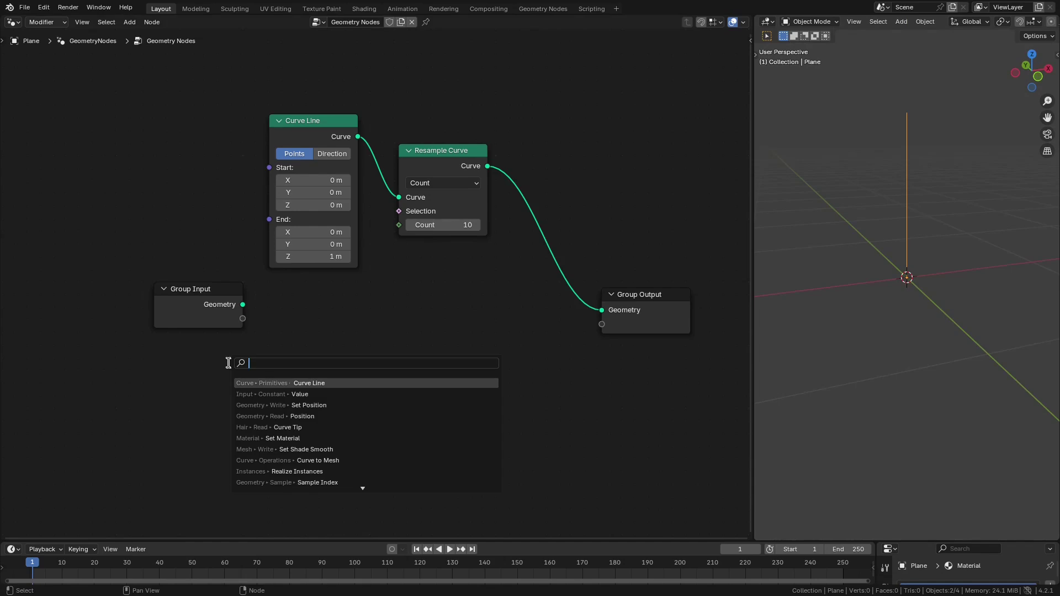
pyautogui.press('BackSpace')
pyautogui.press('BackSpace')
pyautogui.write('os')
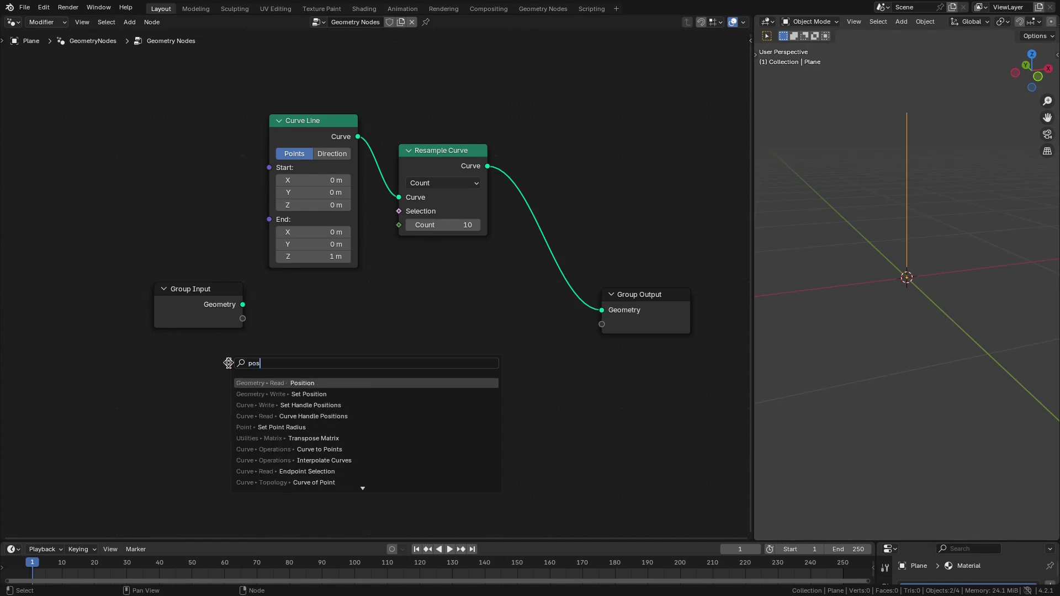
pyautogui.press('Return')
pyautogui.click(82, 436)
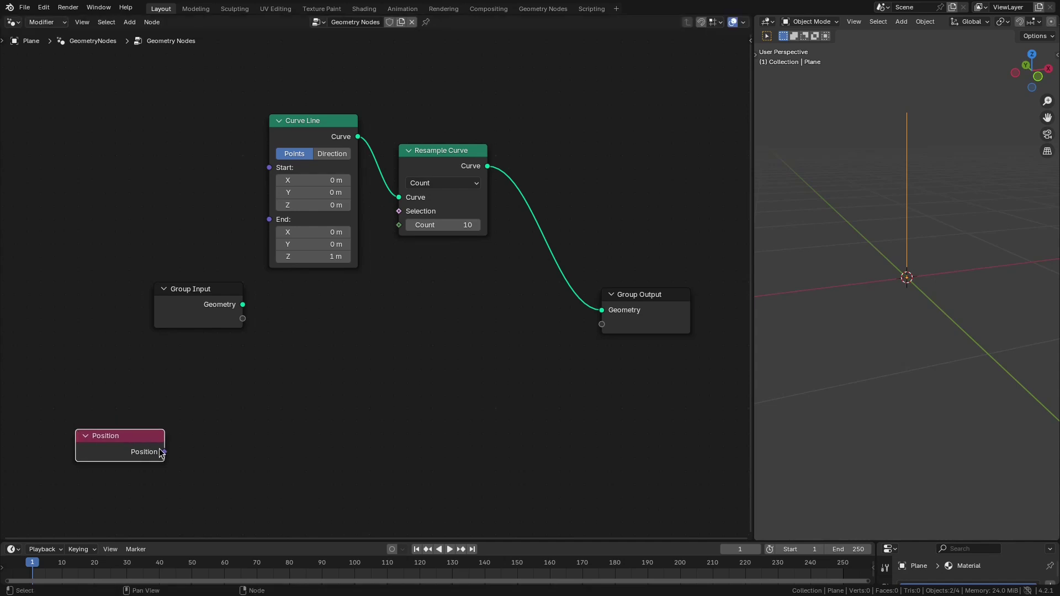
# Add a Separate XYZ node with its Vector input fed by the Position node
pyautogui.hotkey('shift', 'a')
pyautogui.write('sep')
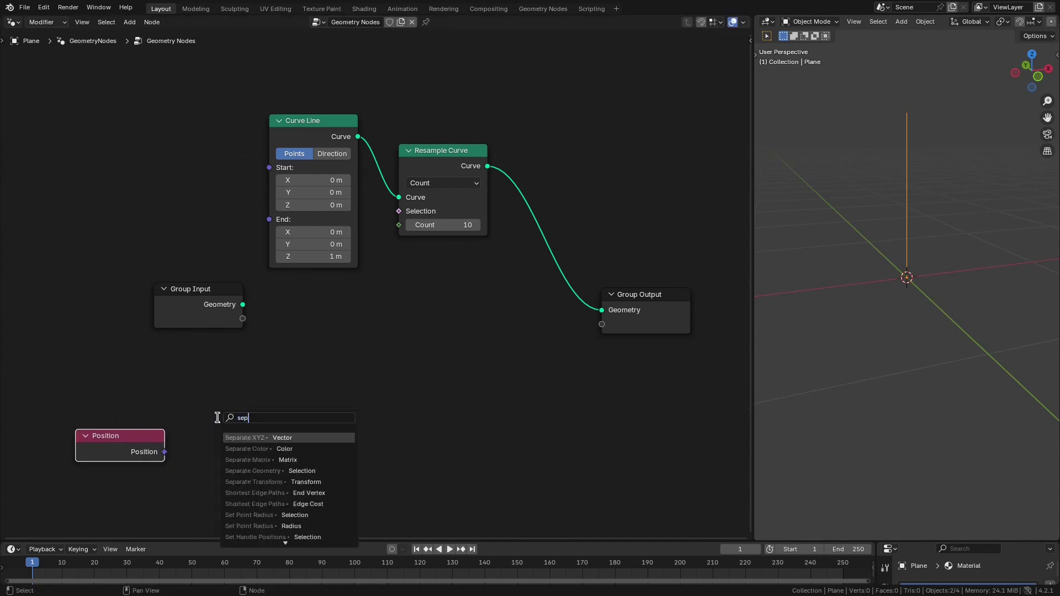
pyautogui.press('Return')
pyautogui.click(189, 448)
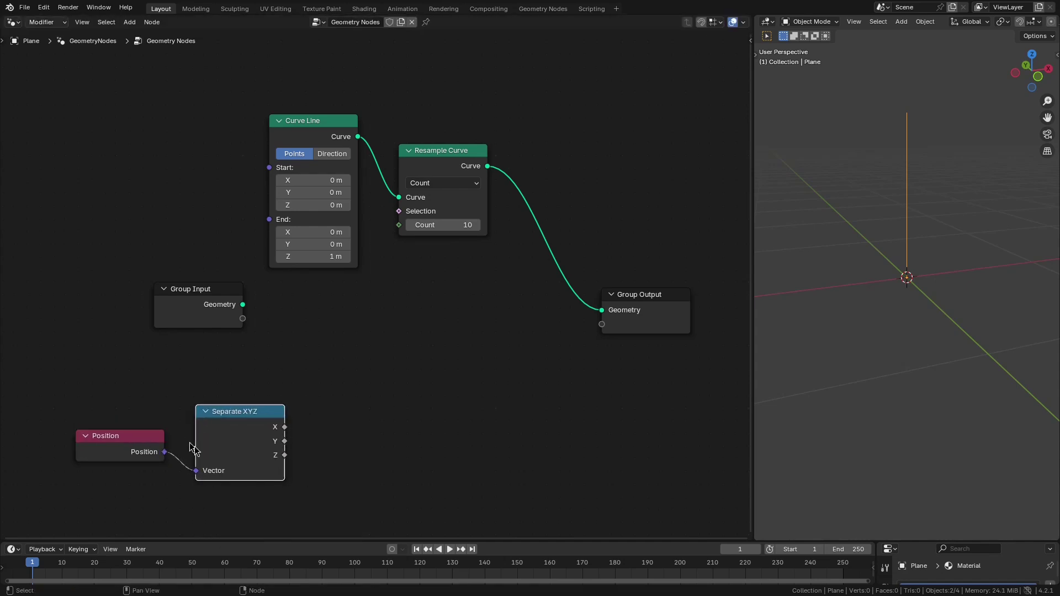
# Add a Combine XYZ node and link the Z output of Separate XYZ to its Z input
pyautogui.moveTo(284, 454); pyautogui.dragTo(405, 456)
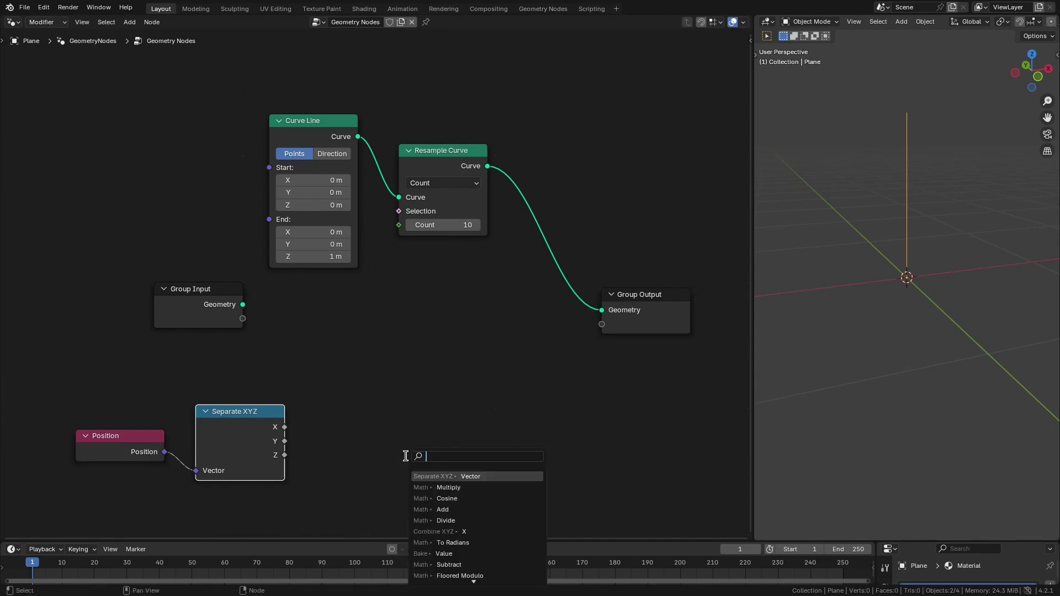
pyautogui.write('comb')
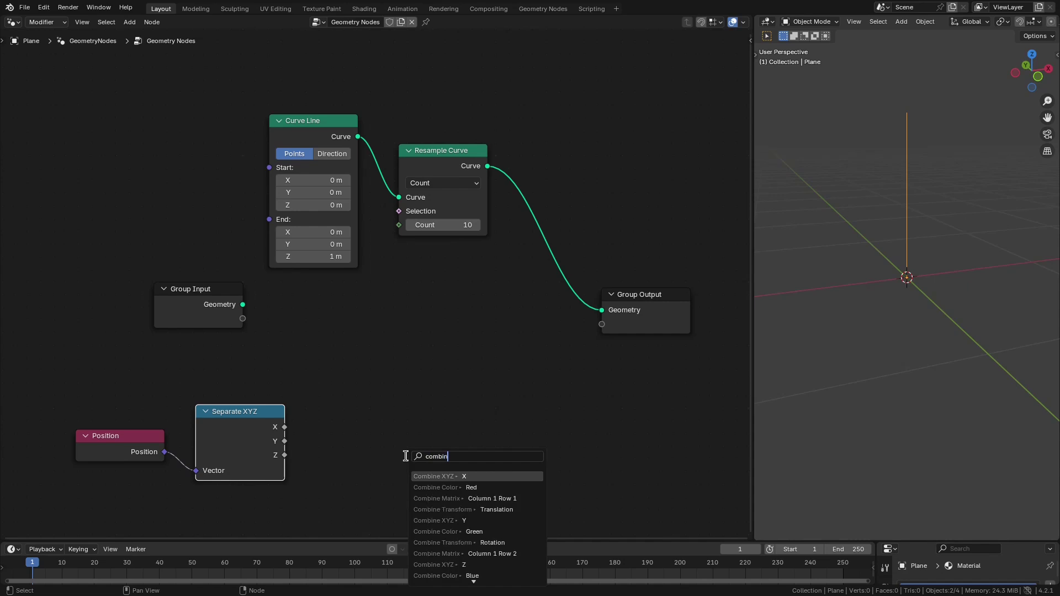
pyautogui.write('in')
pyautogui.press('Return')
pyautogui.click(476, 420)
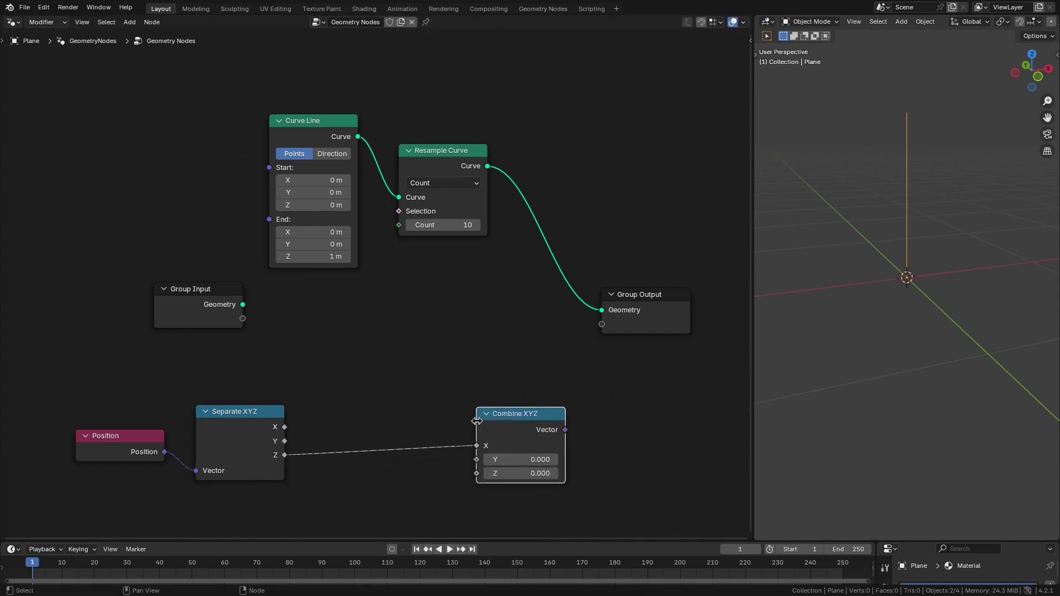
pyautogui.moveTo(477, 445); pyautogui.dragTo(474, 478)
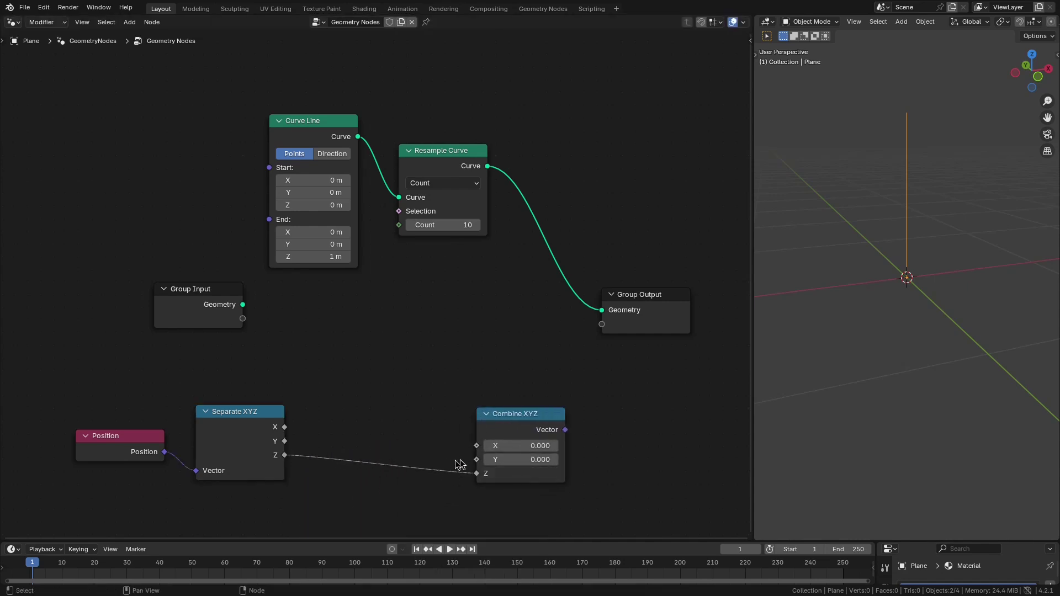
# Spread the Position and Separate XYZ nodes away from Combine XYZ to make room between them
pyautogui.scroll(-1, 181, 442)
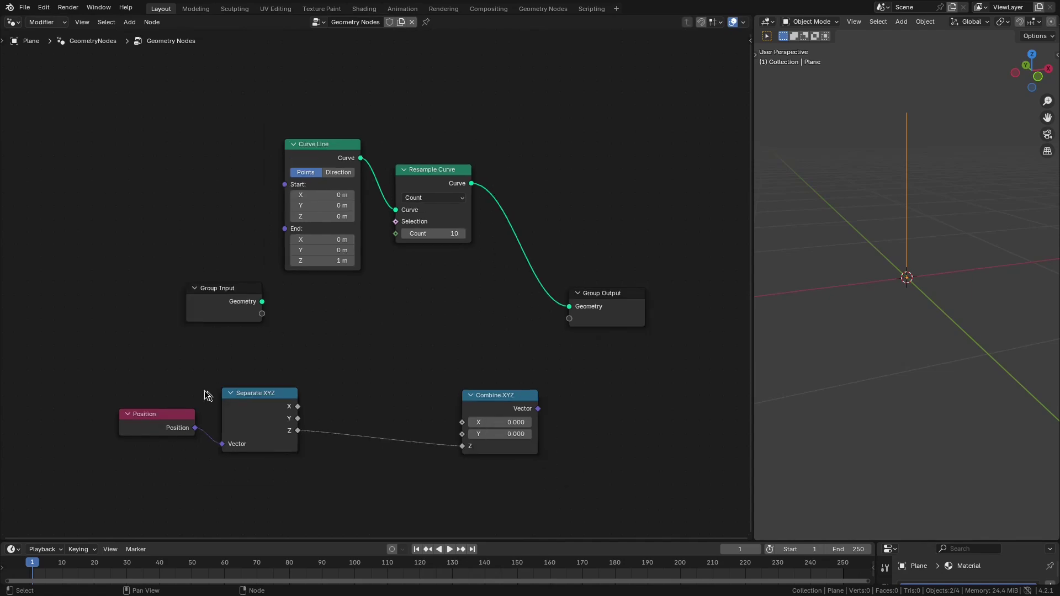
pyautogui.moveTo(100, 355); pyautogui.dragTo(237, 455)
pyautogui.moveTo(255, 411); pyautogui.dragTo(163, 408)
pyautogui.moveTo(490, 414); pyautogui.dragTo(530, 422)
# Sketch a freehand wave annotation running along the vertical curve line in the 3D viewport
pyautogui.moveTo(910, 339); pyautogui.dragTo(924, 370, button='middle')
pyautogui.press('d')
pyautogui.moveTo(910, 383)
pyautogui.mouseDown()
pyautogui.moveTo(890, 364)
pyautogui.moveTo(905, 318)
pyautogui.moveTo(950, 273)
pyautogui.moveTo(932, 216)
pyautogui.moveTo(874, 160)
pyautogui.moveTo(891, 120)
pyautogui.moveTo(926, 108)
pyautogui.mouseUp()
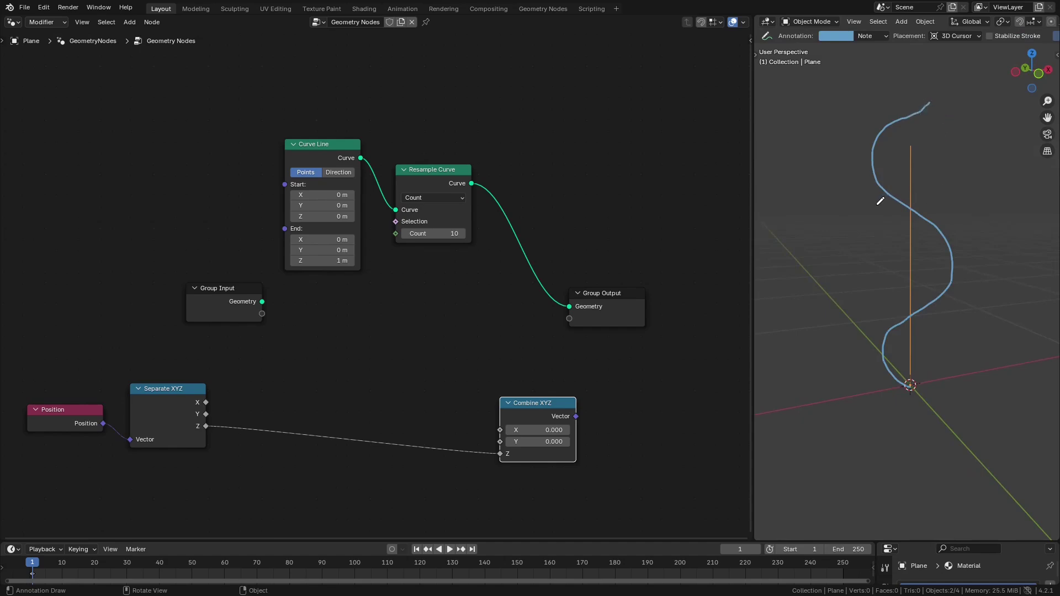
# Mark the span of one cycle on the annotated wave and label it "wavelength"
pyautogui.moveTo(877, 206); pyautogui.dragTo(984, 202)
pyautogui.moveTo(958, 205); pyautogui.dragTo(954, 335)
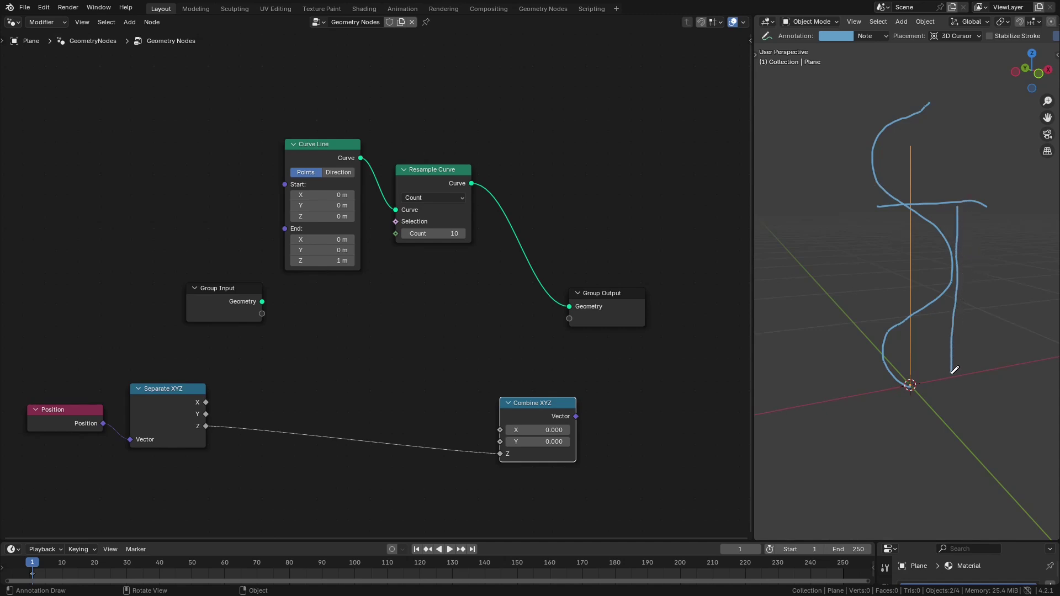
pyautogui.scroll(-3, 922, 248)
pyautogui.moveTo(910, 256); pyautogui.dragTo(937, 266)
pyautogui.moveTo(938, 258)
pyautogui.mouseDown()
pyautogui.moveTo(988, 256)
pyautogui.moveTo(993, 246)
pyautogui.moveTo(1009, 258)
pyautogui.mouseUp()
# Annotate a long vertical measuring line beside the wave and label it "height"
pyautogui.keyDown('shift'); pyautogui.moveTo(975, 261); pyautogui.dragTo(1007, 255, button='middle'); pyautogui.keyUp('shift')
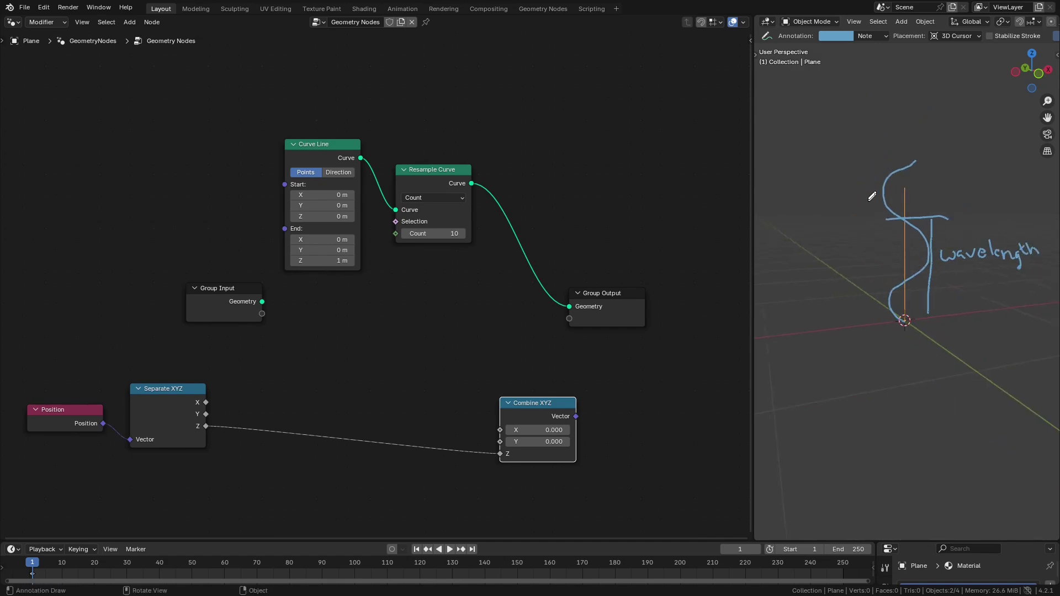
pyautogui.moveTo(860, 119); pyautogui.dragTo(861, 323)
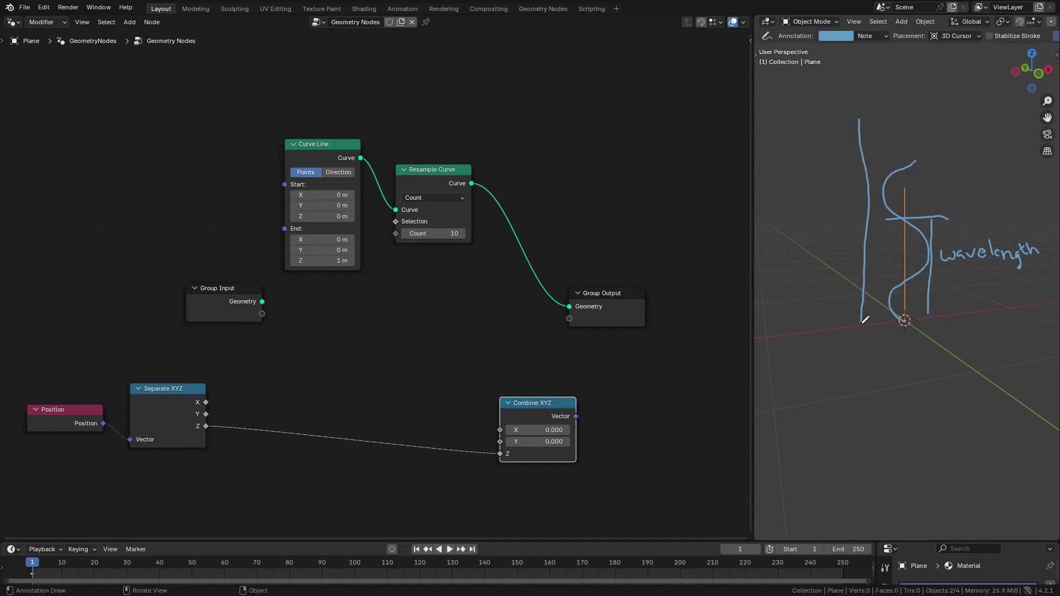
pyautogui.moveTo(789, 168)
pyautogui.mouseDown()
pyautogui.moveTo(798, 188)
pyautogui.moveTo(823, 190)
pyautogui.moveTo(829, 175)
pyautogui.moveTo(843, 176)
pyautogui.mouseUp()
# Extend the annotated wave and its axis up to the height line's upper end and write "cycles" beside it
pyautogui.moveTo(904, 105)
pyautogui.mouseDown()
pyautogui.moveTo(908, 195)
pyautogui.moveTo(887, 108)
pyautogui.moveTo(854, 119)
pyautogui.mouseUp()
pyautogui.moveTo(865, 119); pyautogui.dragTo(881, 119)
pyautogui.moveTo(912, 120); pyautogui.dragTo(920, 121)
pyautogui.moveTo(944, 157)
pyautogui.mouseDown()
pyautogui.moveTo(967, 166)
pyautogui.moveTo(974, 138)
pyautogui.moveTo(987, 155)
pyautogui.moveTo(1004, 151)
pyautogui.moveTo(995, 164)
pyautogui.mouseUp()
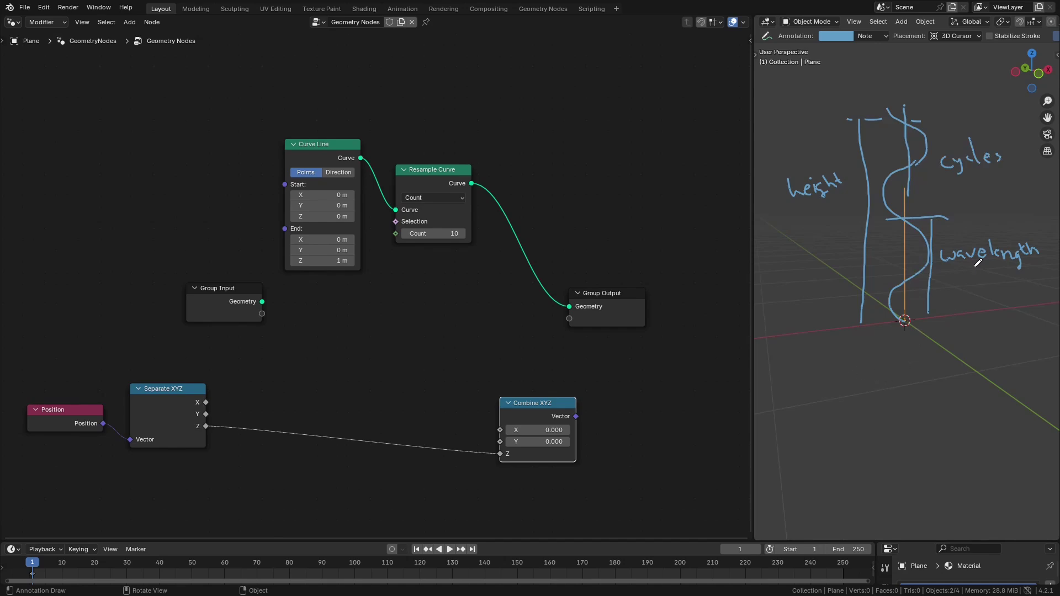
# Write the formula height over cycles beneath the wave and draw an arrow to it from "wavelength"
pyautogui.moveTo(844, 345)
pyautogui.mouseDown()
pyautogui.moveTo(898, 362)
pyautogui.moveTo(923, 347)
pyautogui.mouseUp()
pyautogui.moveTo(852, 370); pyautogui.dragTo(939, 347)
pyautogui.moveTo(888, 370)
pyautogui.mouseDown()
pyautogui.moveTo(872, 379)
pyautogui.moveTo(919, 380)
pyautogui.mouseUp()
pyautogui.moveTo(924, 374); pyautogui.dragTo(933, 378)
pyautogui.moveTo(981, 277); pyautogui.dragTo(957, 341)
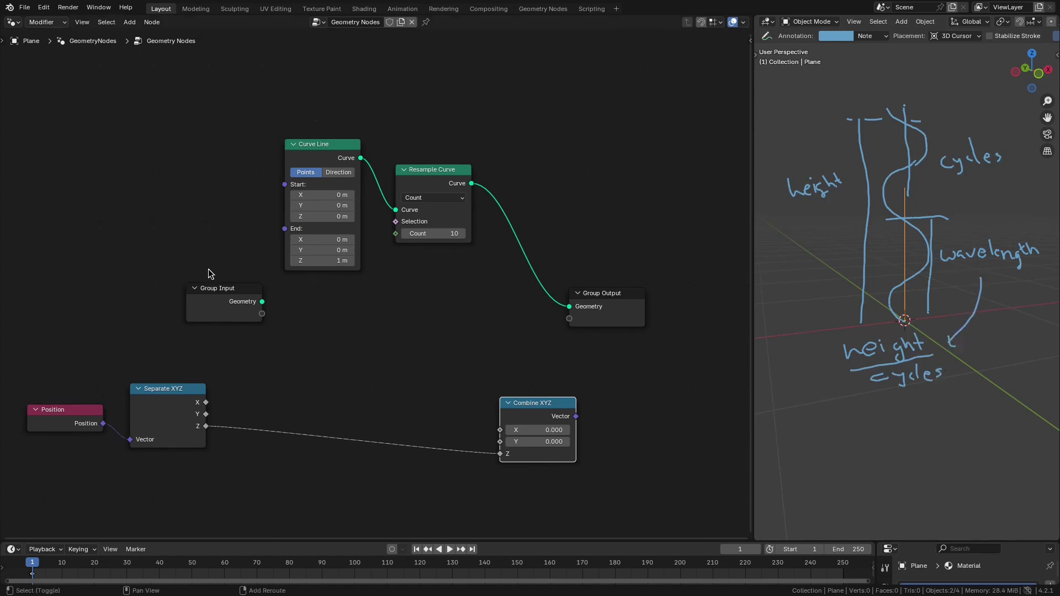
# Add a Value node beside the Curve Line node and label it "height"
pyautogui.hotkey('shift', 'a')
pyautogui.click(145, 199)
pyautogui.write('value')
pyautogui.press('Return')
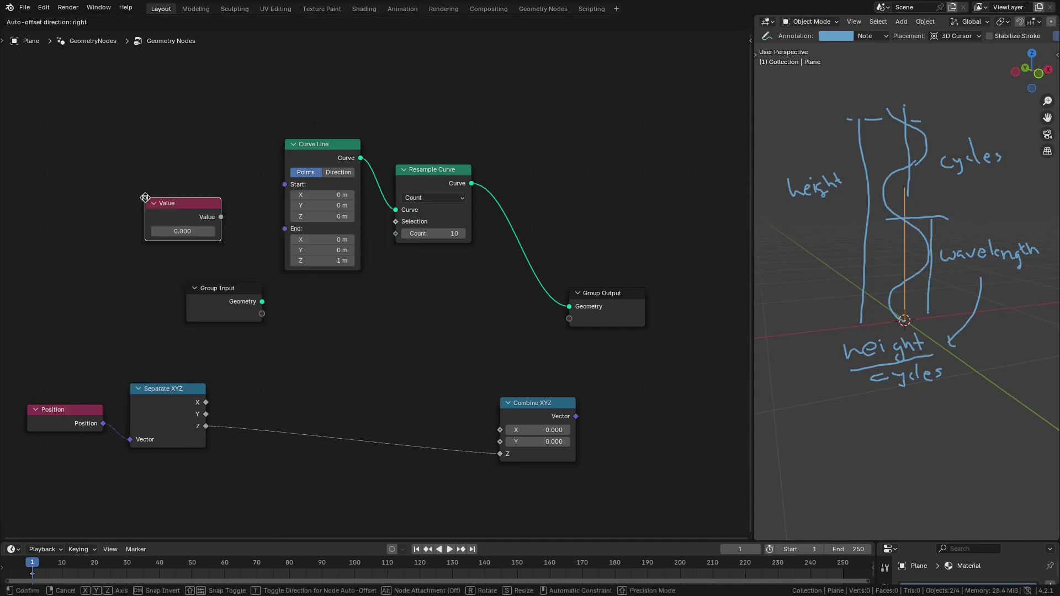
pyautogui.click(118, 161)
pyautogui.press('F2')
pyautogui.write('height')
pyautogui.press('Return')
# Duplicate the height Value node below itself and label the copy "cycles"
pyautogui.hotkey('shift', 'd')
pyautogui.click(131, 205)
pyautogui.press('F2')
pyautogui.write('cycles')
pyautogui.press('Return')
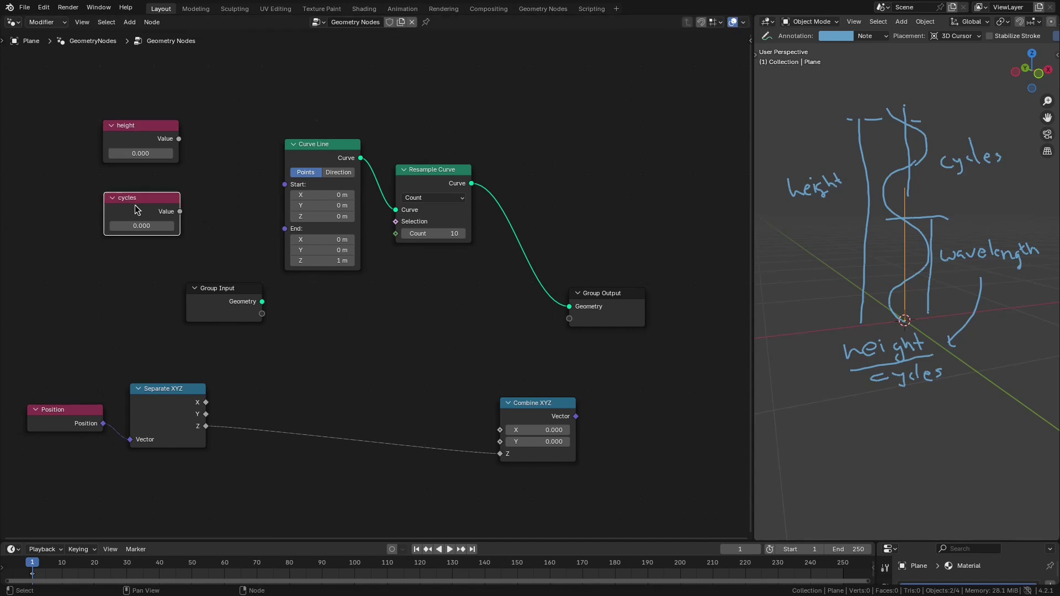
# Add a Divide node that divides height by cycles, moving Group Input out of the way
pyautogui.moveTo(179, 138); pyautogui.dragTo(289, 270)
pyautogui.write('divi')
pyautogui.press('Return')
pyautogui.click(295, 289)
pyautogui.moveTo(202, 289); pyautogui.dragTo(17, 293)
pyautogui.moveTo(184, 211); pyautogui.dragTo(300, 348)
# Label the Divide node "wavelength"
pyautogui.click(338, 292)
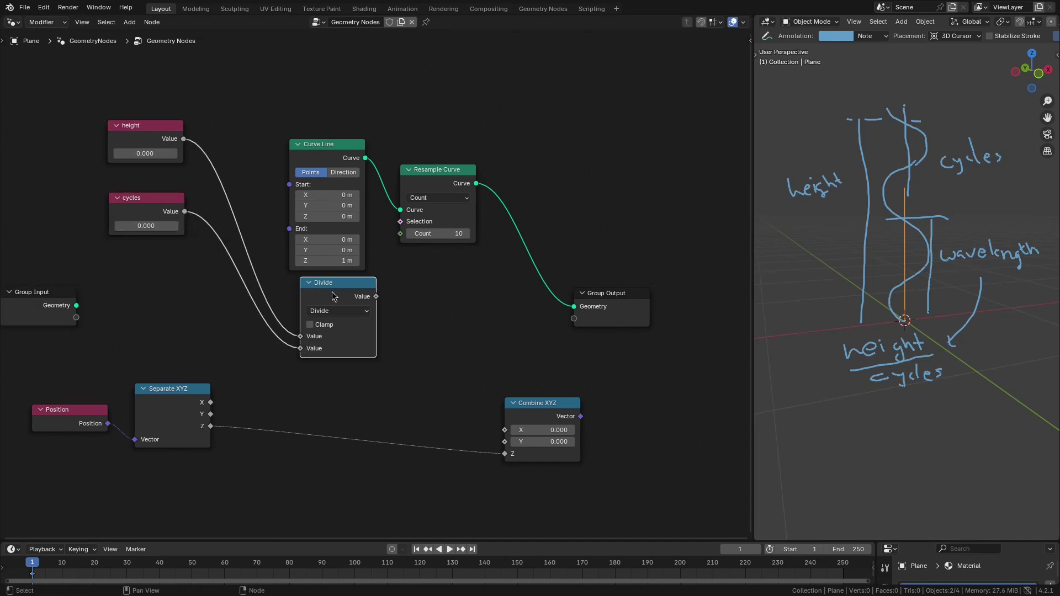
pyautogui.press('F2')
pyautogui.write('wavelength')
pyautogui.press('Return')
# Sketch a second, offset wave over the first annotation and erase the height over cycles formula
pyautogui.keyDown('shift'); pyautogui.moveTo(927, 397); pyautogui.dragTo(911, 414, button='middle'); pyautogui.keyUp('shift')
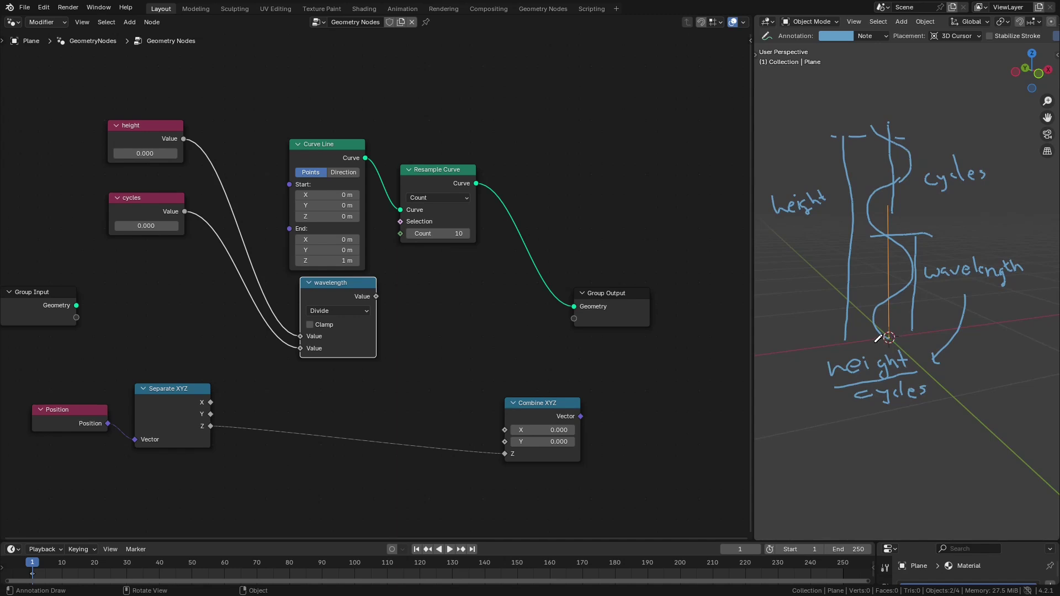
pyautogui.moveTo(879, 339)
pyautogui.mouseDown()
pyautogui.moveTo(910, 313)
pyautogui.moveTo(916, 291)
pyautogui.moveTo(875, 237)
pyautogui.moveTo(905, 202)
pyautogui.mouseUp()
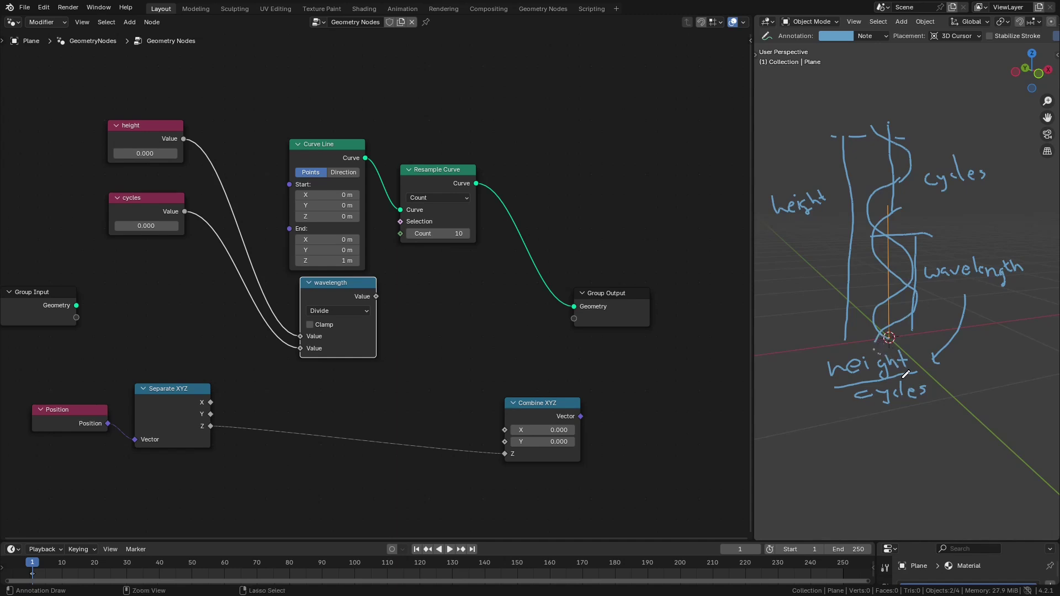
pyautogui.hotkey('shift', 'space')
pyautogui.press('d')
pyautogui.moveTo(913, 371)
pyautogui.mouseDown()
pyautogui.moveTo(842, 383)
pyautogui.moveTo(881, 379)
pyautogui.mouseUp()
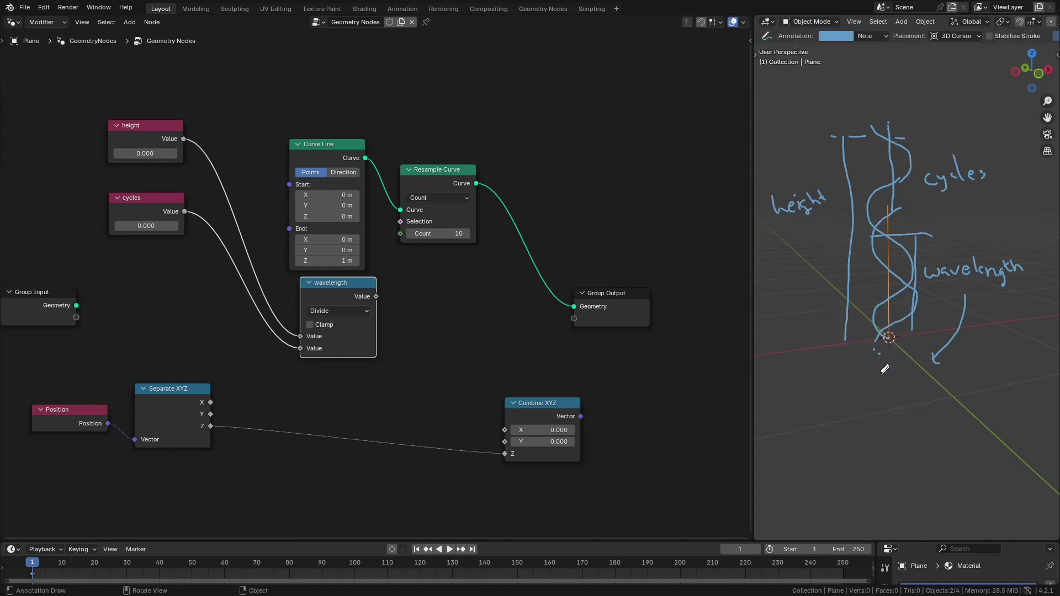
# Mark the offset below the wave's start, write 2π and "phase shift" as annotations, and circle "phase shift"
pyautogui.moveTo(889, 340); pyautogui.dragTo(895, 374)
pyautogui.moveTo(895, 366)
pyautogui.mouseDown()
pyautogui.moveTo(912, 365)
pyautogui.moveTo(924, 382)
pyautogui.mouseUp()
pyautogui.moveTo(974, 392); pyautogui.dragTo(1016, 392)
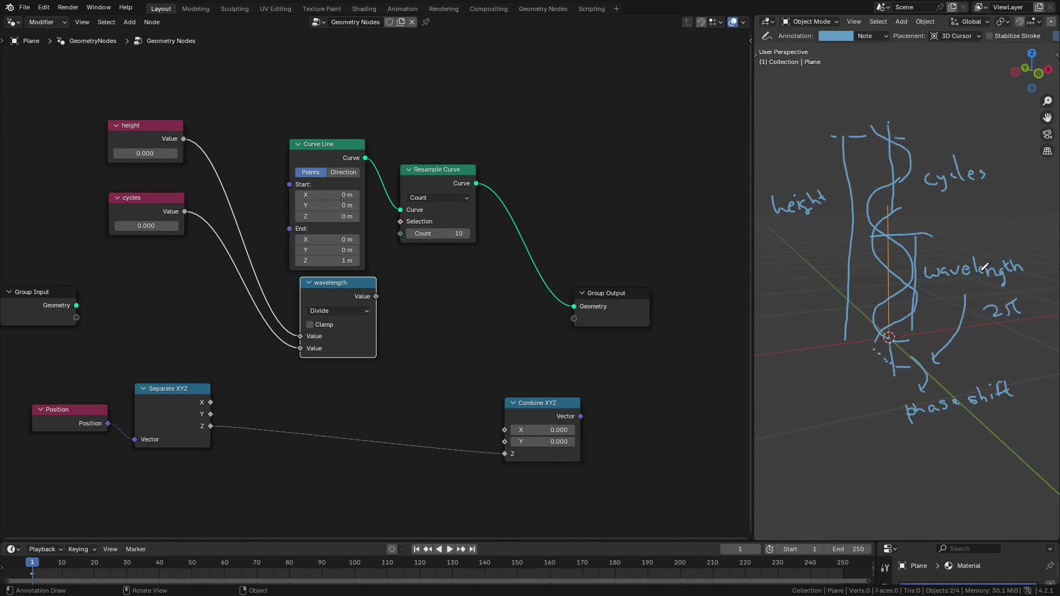
pyautogui.moveTo(1020, 377)
pyautogui.mouseDown()
pyautogui.moveTo(911, 395)
pyautogui.moveTo(943, 437)
pyautogui.moveTo(1030, 378)
pyautogui.moveTo(1019, 374)
pyautogui.mouseUp()
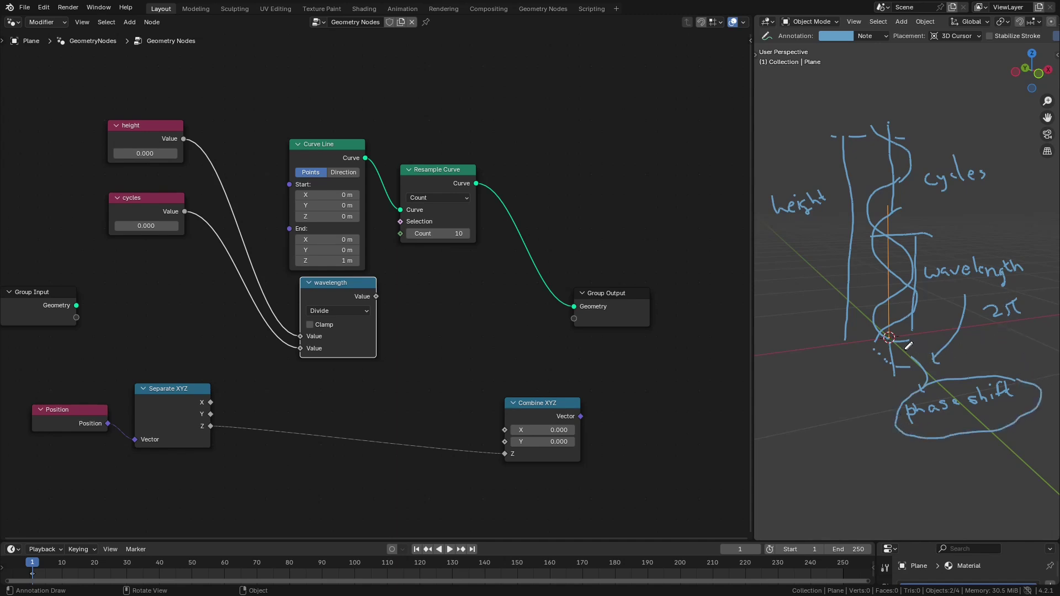
# Add a Multiply node fed by the position's Z value and set its multiplier to 2*pi
pyautogui.moveTo(210, 426); pyautogui.dragTo(310, 388)
pyautogui.write('mul')
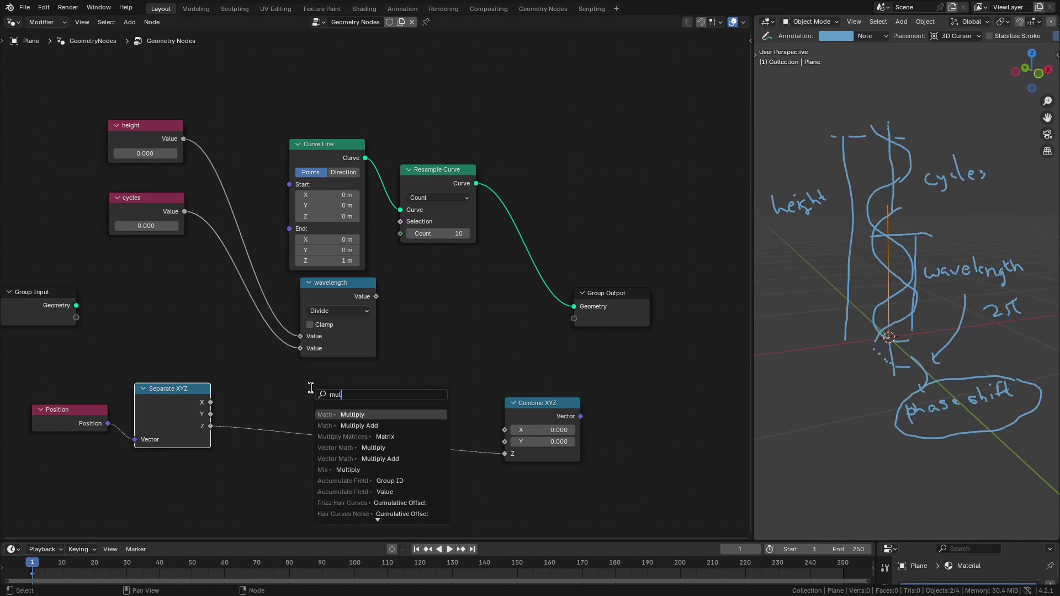
pyautogui.press('Return')
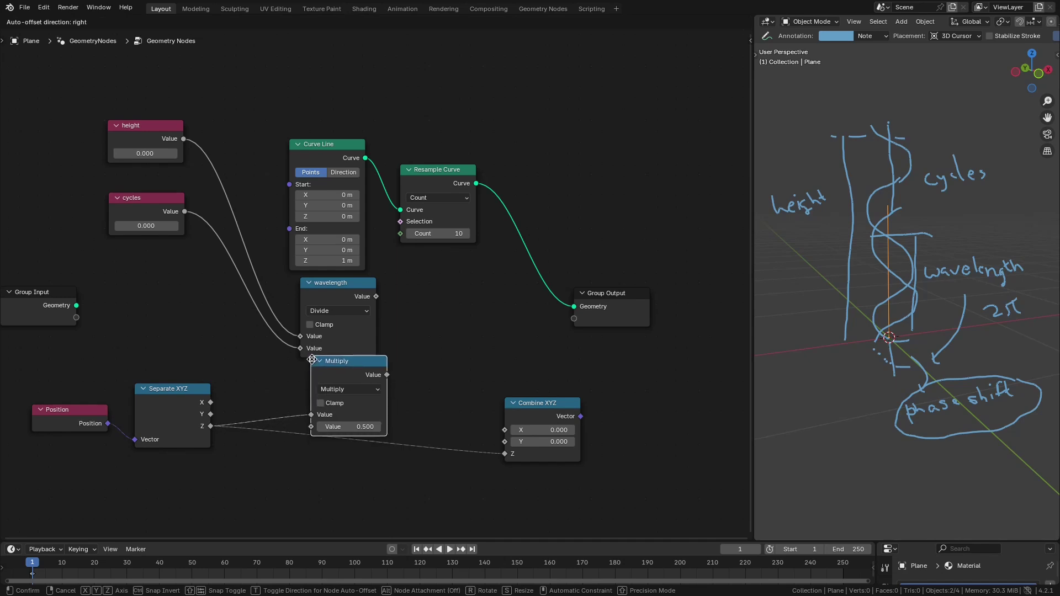
pyautogui.click(312, 360)
pyautogui.click(346, 427)
pyautogui.write('2*pi')
pyautogui.press('Return')
# Add a Divide node that divides the Multiply result by the wavelength
pyautogui.moveTo(387, 375); pyautogui.dragTo(436, 333)
pyautogui.write('di')
pyautogui.press('Return')
pyautogui.moveTo(376, 296); pyautogui.dragTo(436, 392)
# Add an Add node that takes the Divide result, moving Combine XYZ aside to make room
pyautogui.moveTo(527, 404); pyautogui.dragTo(647, 415)
pyautogui.write('ad')
pyautogui.moveTo(512, 340); pyautogui.dragTo(208, 303)
pyautogui.press('Return')
pyautogui.click(532, 415)
# Feed the Add node's second input from a new Value node labelled "phase shift"
pyautogui.write('value')
pyautogui.press('Return')
pyautogui.click(205, 307)
pyautogui.press('F2')
pyautogui.write('phase shift')
pyautogui.press('Return')
# Label the Add node "normalized z"
pyautogui.click(578, 365)
pyautogui.press('F2')
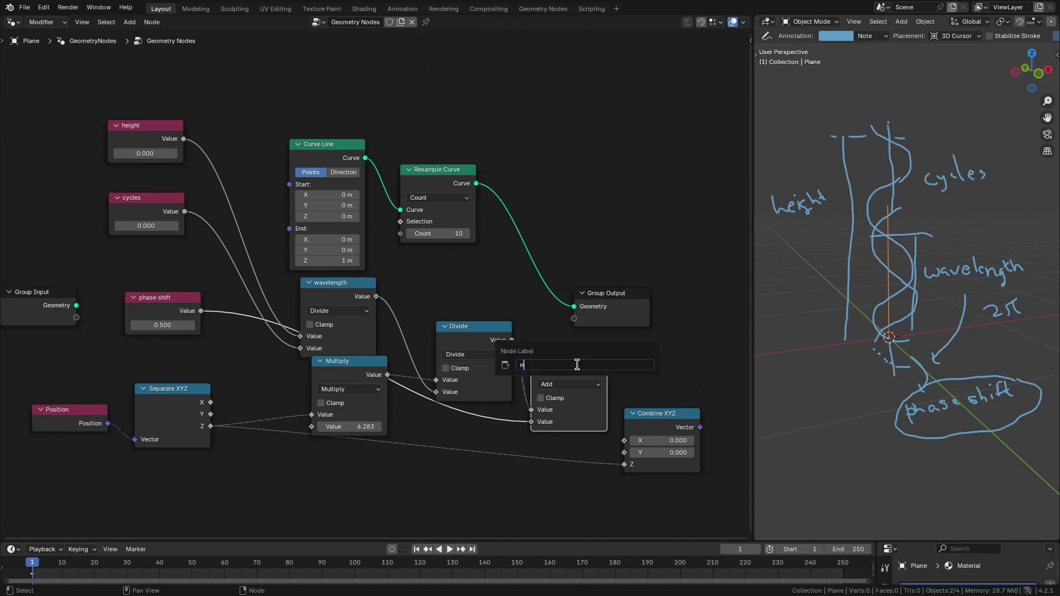
pyautogui.write('normalized z')
pyautogui.press('Return')
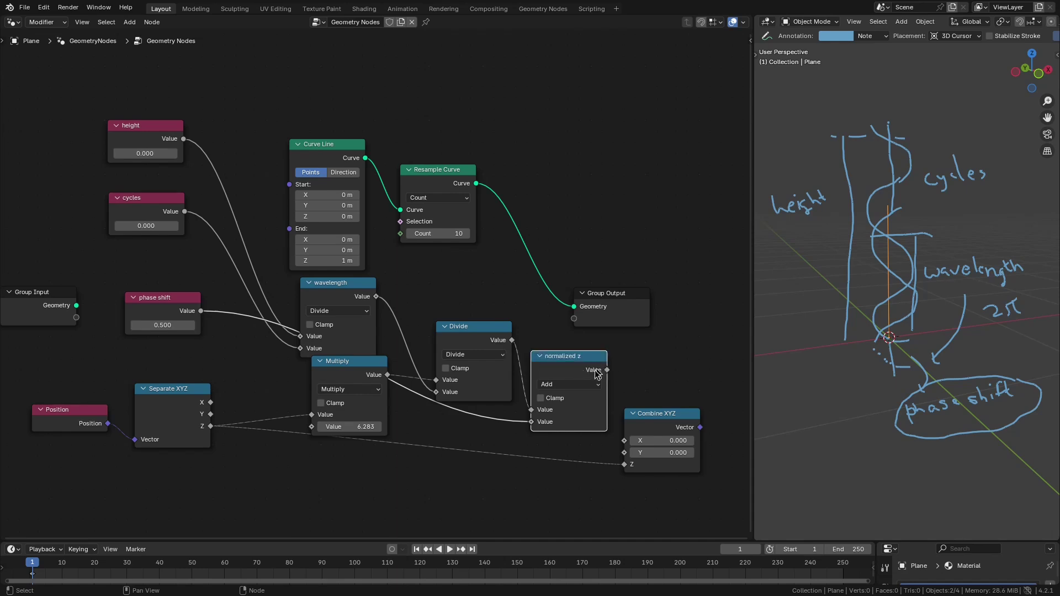
# Rearrange the phase shift, wavelength and 2π Multiply nodes so that they no longer overlap
pyautogui.moveTo(155, 304); pyautogui.dragTo(136, 294)
pyautogui.moveTo(341, 326); pyautogui.dragTo(348, 371)
pyautogui.moveTo(356, 427); pyautogui.dragTo(349, 425)
pyautogui.click(349, 424)
pyautogui.moveTo(303, 351); pyautogui.dragTo(298, 351)
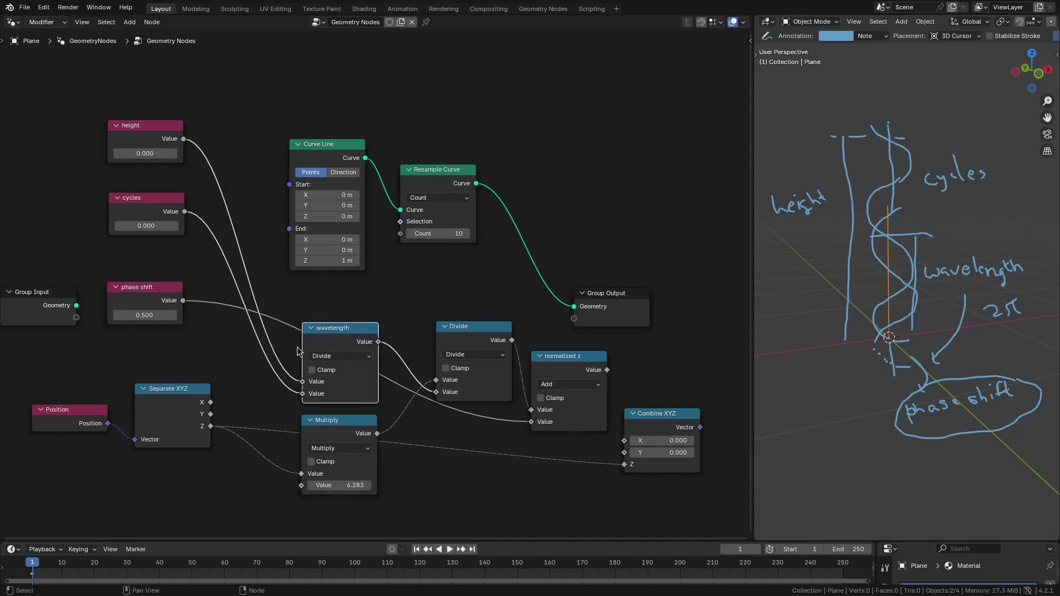
# Convert the phase shift with a To Radians node and feed its output into normalized z's second input
pyautogui.moveTo(183, 300); pyautogui.dragTo(209, 316)
pyautogui.write('to ra')
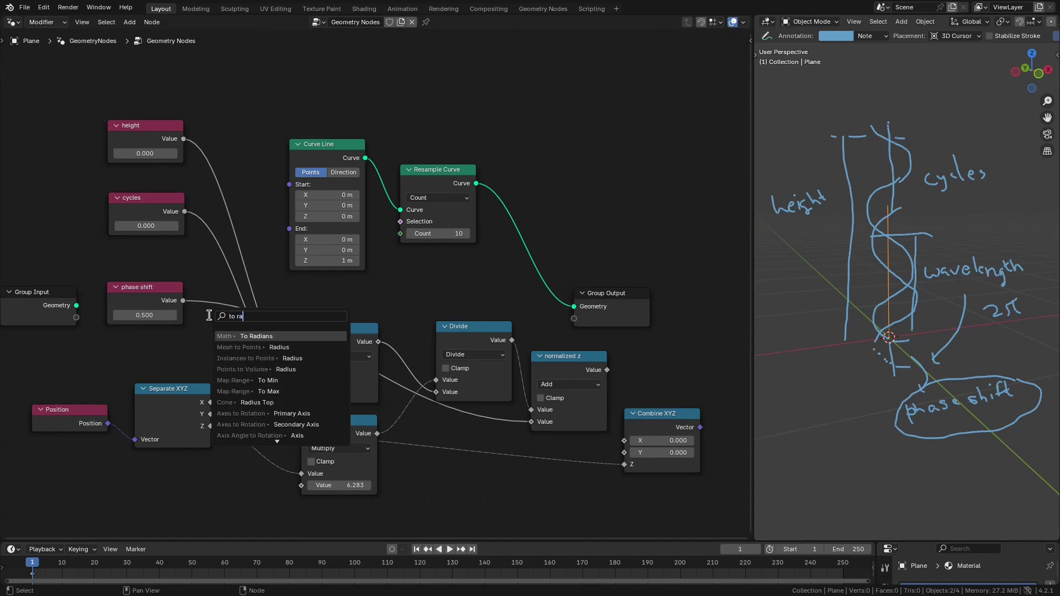
pyautogui.press('Return')
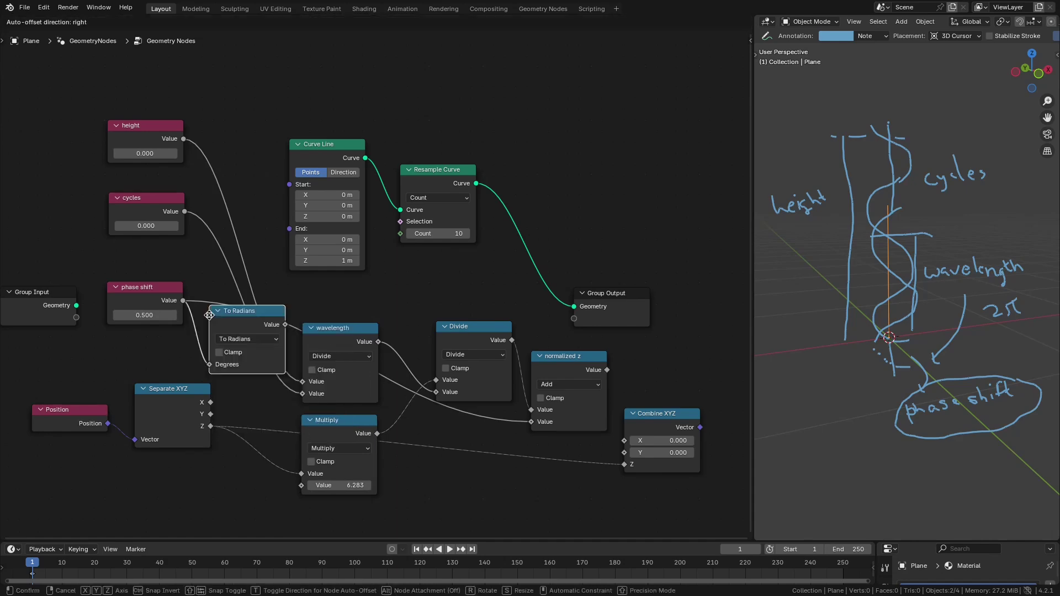
pyautogui.click(223, 283)
pyautogui.moveTo(299, 293); pyautogui.dragTo(531, 422)
pyautogui.moveTo(245, 284); pyautogui.dragTo(252, 286)
# Relabel the phase shift node as "phase shift (degrees)"
pyautogui.click(142, 301)
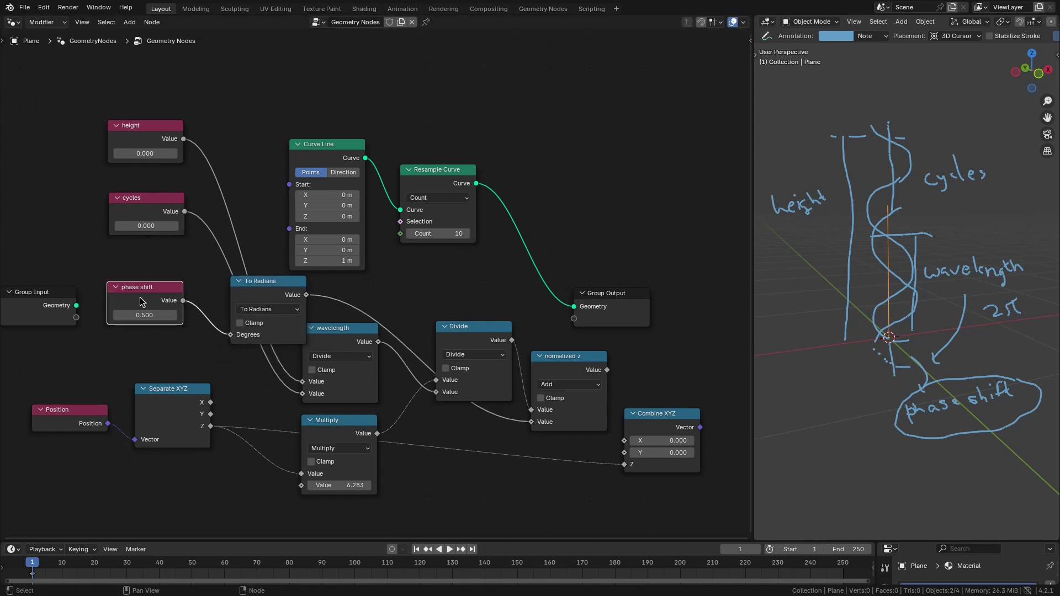
pyautogui.press('F2')
pyautogui.press('End')
pyautogui.write('(')
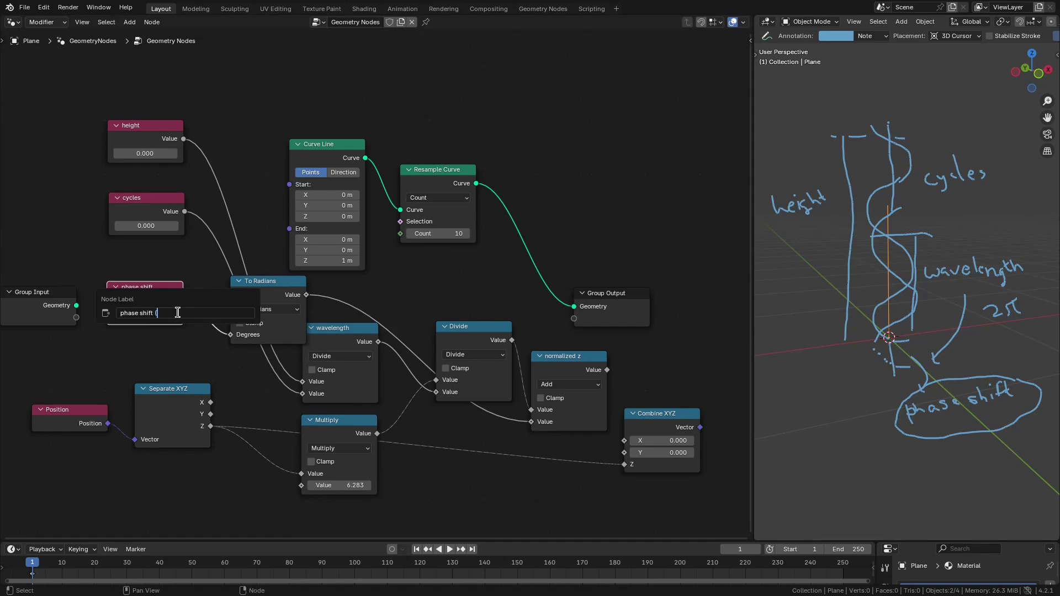
pyautogui.press('Return')
# Move the Group Input, Curve Line and Resample Curve nodes outward to free space around the height node
pyautogui.scroll(-2, 111, 308)
pyautogui.moveTo(80, 302); pyautogui.dragTo(45, 308)
pyautogui.scroll(3, 182, 226)
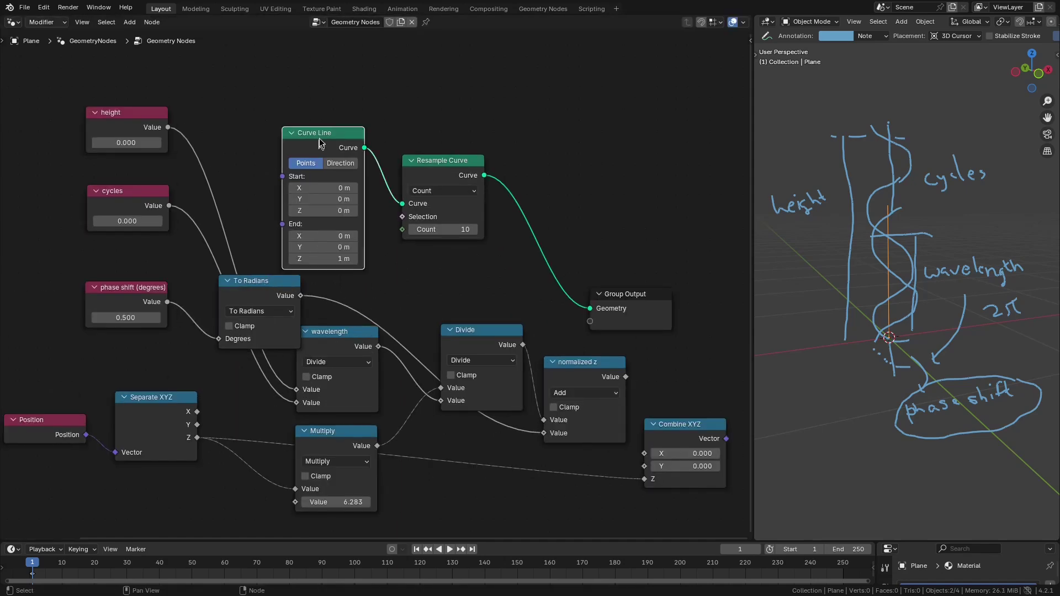
pyautogui.moveTo(319, 141); pyautogui.dragTo(343, 69)
pyautogui.moveTo(436, 163); pyautogui.dragTo(469, 146)
# Add a Combine XYZ node with height as Z and connect its vector to Curve Line's End
pyautogui.moveTo(266, 167); pyautogui.dragTo(293, 233, button='middle')
pyautogui.click(195, 194)
pyautogui.moveTo(195, 194); pyautogui.dragTo(230, 197)
pyautogui.write('comb')
pyautogui.press('Return')
pyautogui.click(222, 149)
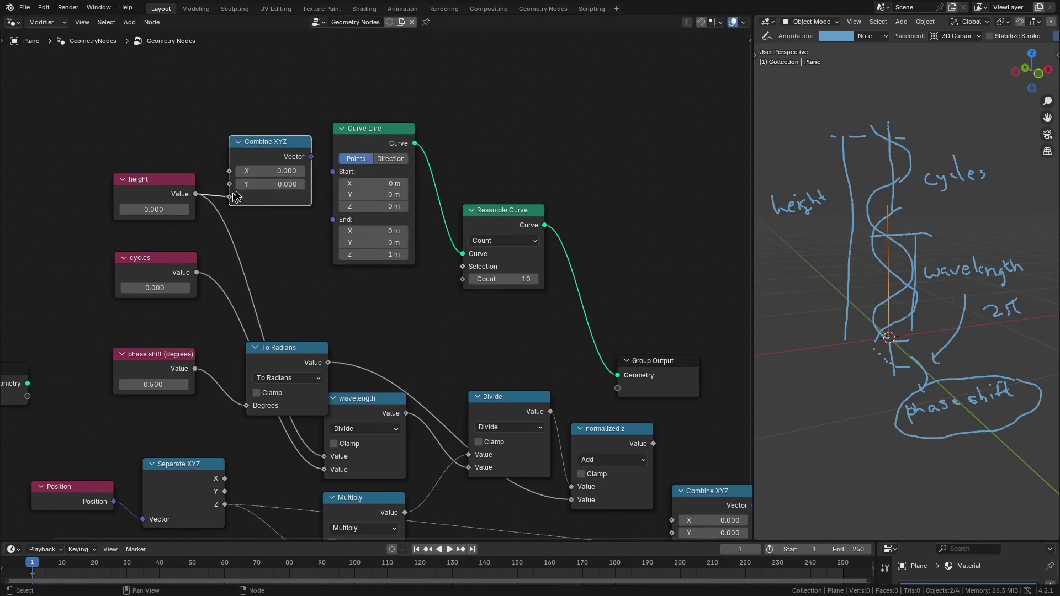
pyautogui.moveTo(312, 157); pyautogui.dragTo(332, 220)
# Spread out the Curve Line, Resample Curve, upper Combine XYZ and height nodes
pyautogui.moveTo(386, 128); pyautogui.dragTo(414, 105)
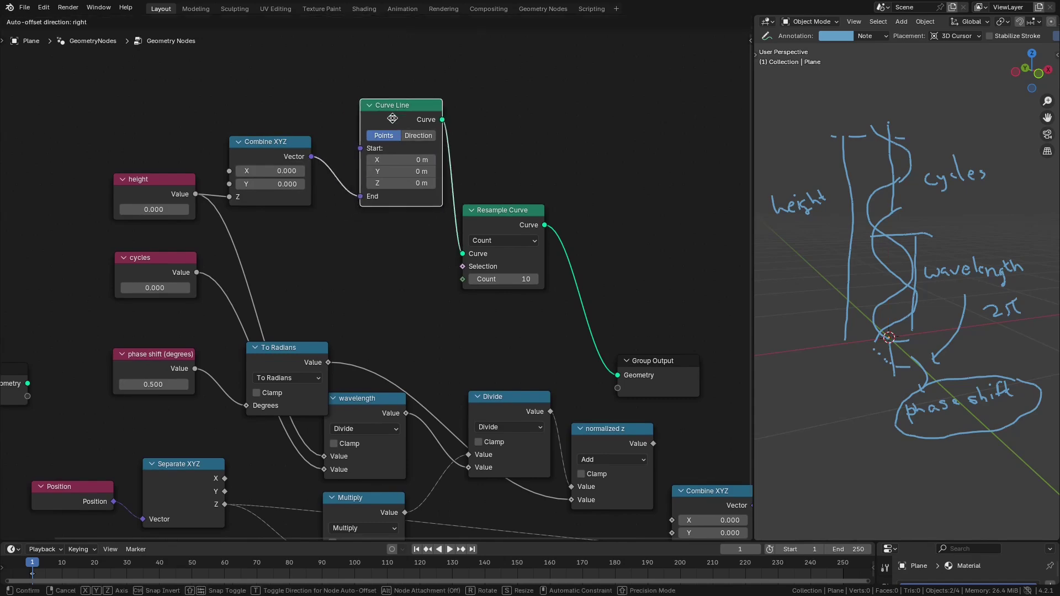
pyautogui.moveTo(522, 217); pyautogui.dragTo(549, 200)
pyautogui.click(550, 200)
pyautogui.moveTo(270, 151); pyautogui.dragTo(274, 160)
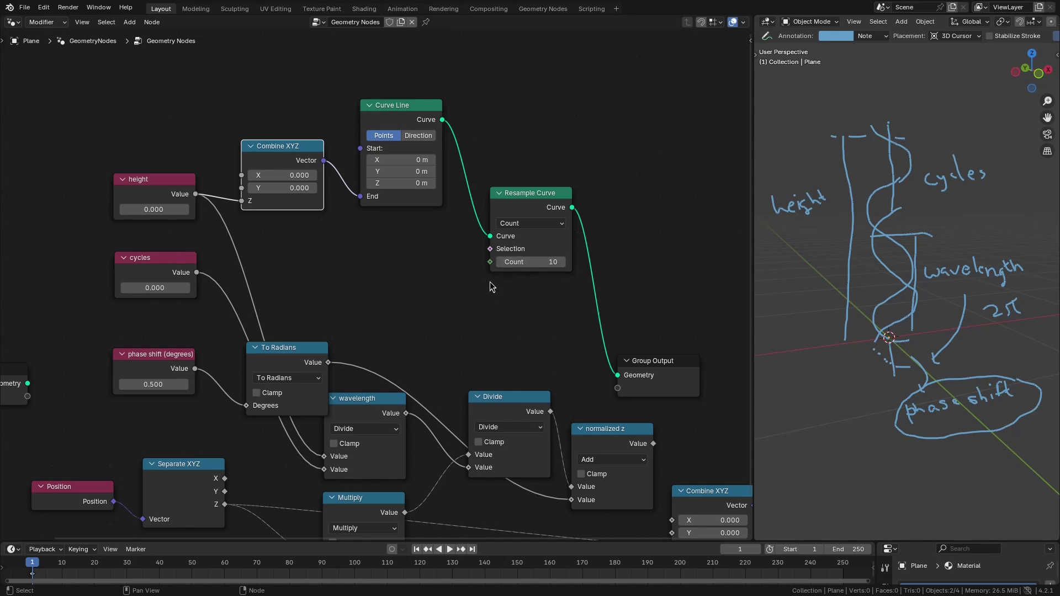
pyautogui.click(156, 197)
pyautogui.moveTo(156, 196); pyautogui.dragTo(152, 144)
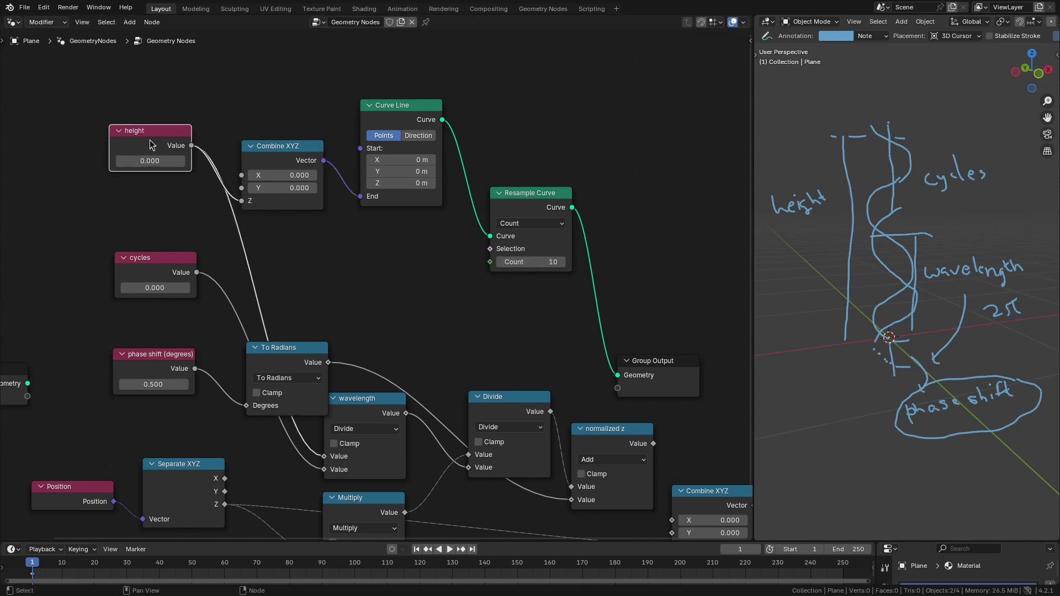
# Duplicate the height node, place the copy below it and label it "resolution"
pyautogui.hotkey('shift', 'd')
pyautogui.click(158, 207)
pyautogui.press('F2')
pyautogui.write('resolution')
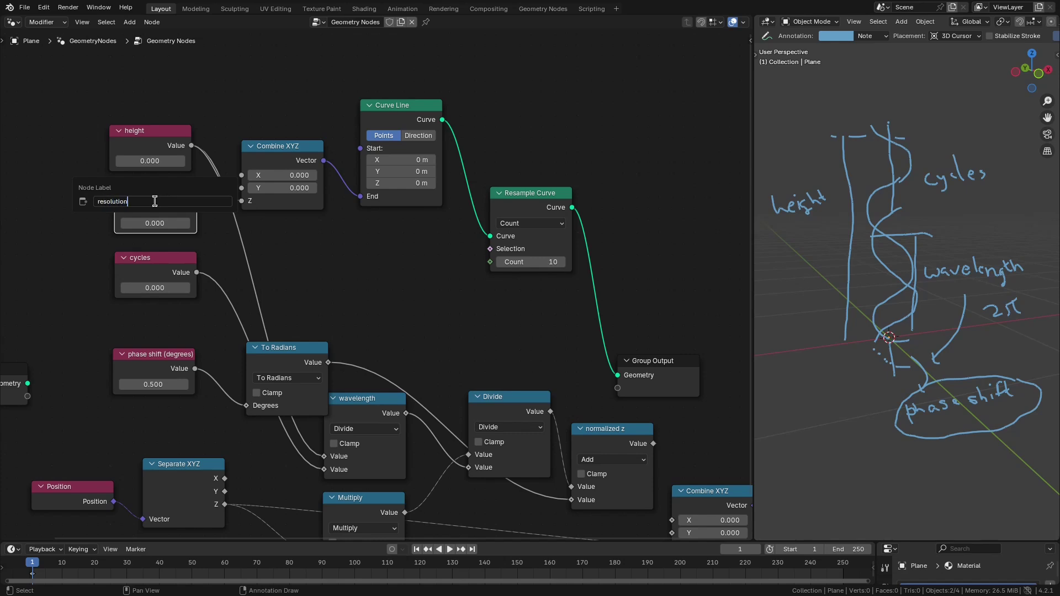
pyautogui.press('Return')
# Multiply height by resolution with a new Multiply node and connect the result to Resample Curve's Count
pyautogui.moveTo(197, 151); pyautogui.dragTo(293, 232)
pyautogui.write('mu')
pyautogui.press('Return')
pyautogui.click(268, 231)
pyautogui.moveTo(196, 208); pyautogui.dragTo(268, 295)
pyautogui.moveTo(350, 239); pyautogui.dragTo(493, 276)
# Move Group Output and the lower Combine XYZ further along, and reposition the normalized z and Divide nodes
pyautogui.scroll(-4, 541, 347)
pyautogui.moveTo(518, 335); pyautogui.dragTo(434, 285, button='middle')
pyautogui.moveTo(480, 293); pyautogui.dragTo(682, 270)
pyautogui.moveTo(545, 389); pyautogui.dragTo(591, 393)
pyautogui.moveTo(592, 393); pyautogui.dragTo(525, 334, button='middle')
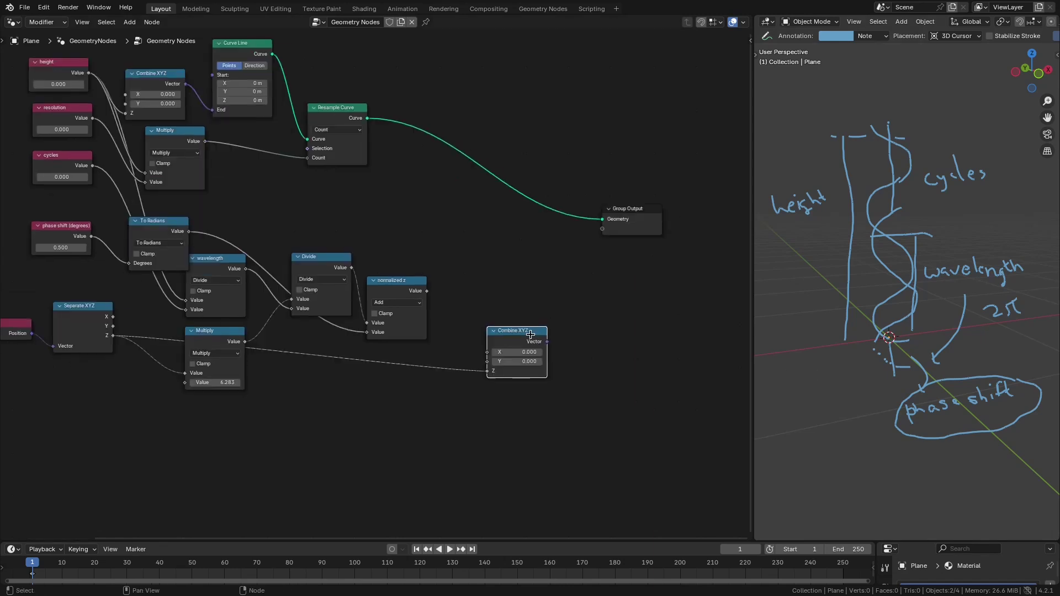
pyautogui.moveTo(399, 295); pyautogui.dragTo(406, 264)
pyautogui.moveTo(314, 269); pyautogui.dragTo(307, 306)
# Add a Cosine node that takes the normalized z value
pyautogui.scroll(4, 436, 328)
pyautogui.moveTo(434, 326); pyautogui.dragTo(382, 374, button='middle')
pyautogui.moveTo(376, 352); pyautogui.dragTo(407, 314)
pyautogui.write('cos')
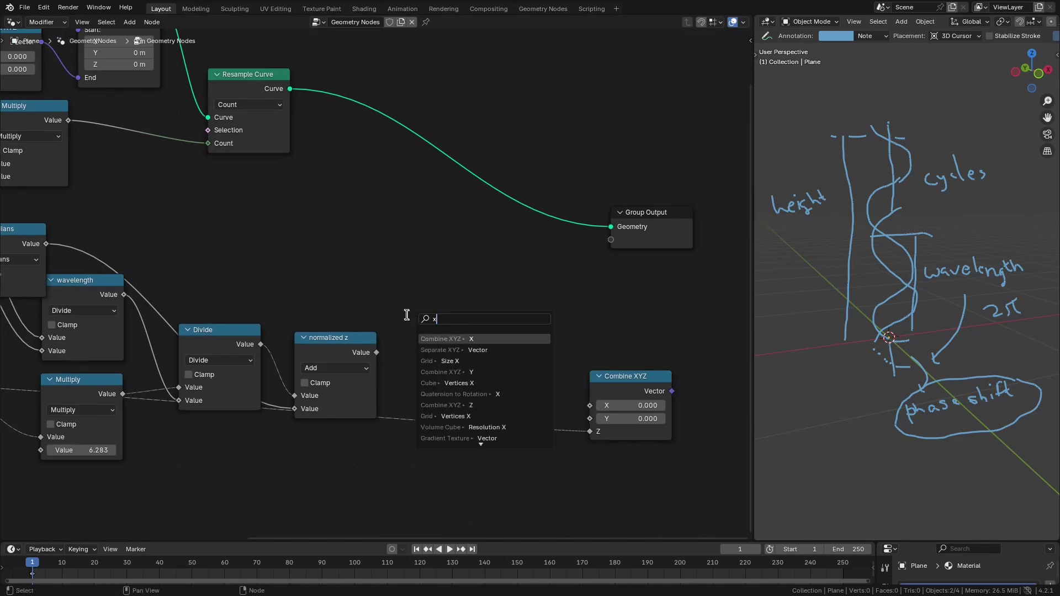
pyautogui.press('Return')
pyautogui.click(488, 337)
# Add a Multiply node after the Cosine node, shifting the lower Combine XYZ to make room
pyautogui.moveTo(495, 327); pyautogui.dragTo(523, 307)
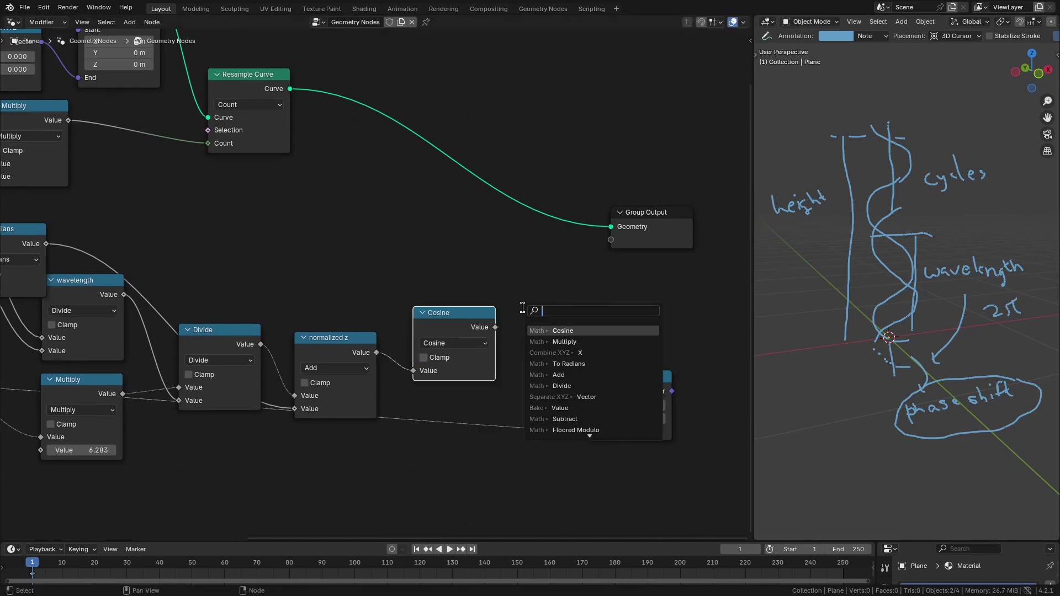
pyautogui.press('Down')
pyautogui.press('Return')
pyautogui.click(517, 307)
pyautogui.moveTo(617, 379); pyautogui.dragTo(689, 366)
pyautogui.moveTo(568, 307); pyautogui.dragTo(591, 304)
# Feed the second input of the Cosine's Multiply node from a new Value node labelled "amplitude"
pyautogui.scroll(-6, 591, 326)
pyautogui.moveTo(599, 373); pyautogui.dragTo(543, 371, button='middle')
pyautogui.moveTo(498, 352); pyautogui.dragTo(121, 315)
pyautogui.write('val')
pyautogui.press('Return')
pyautogui.click(116, 306)
pyautogui.press('F2')
pyautogui.press('Return')
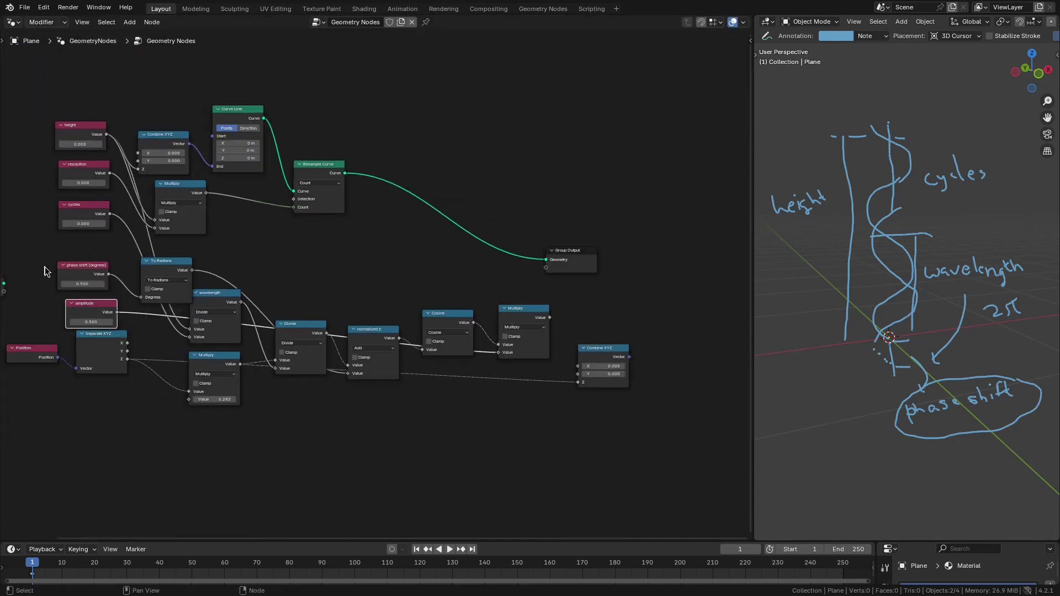
# Duplicate the Cosine and Multiply nodes with their incoming links and change the copied Cosine to Sine
pyautogui.scroll(2, 381, 284)
pyautogui.moveTo(453, 259); pyautogui.dragTo(560, 369)
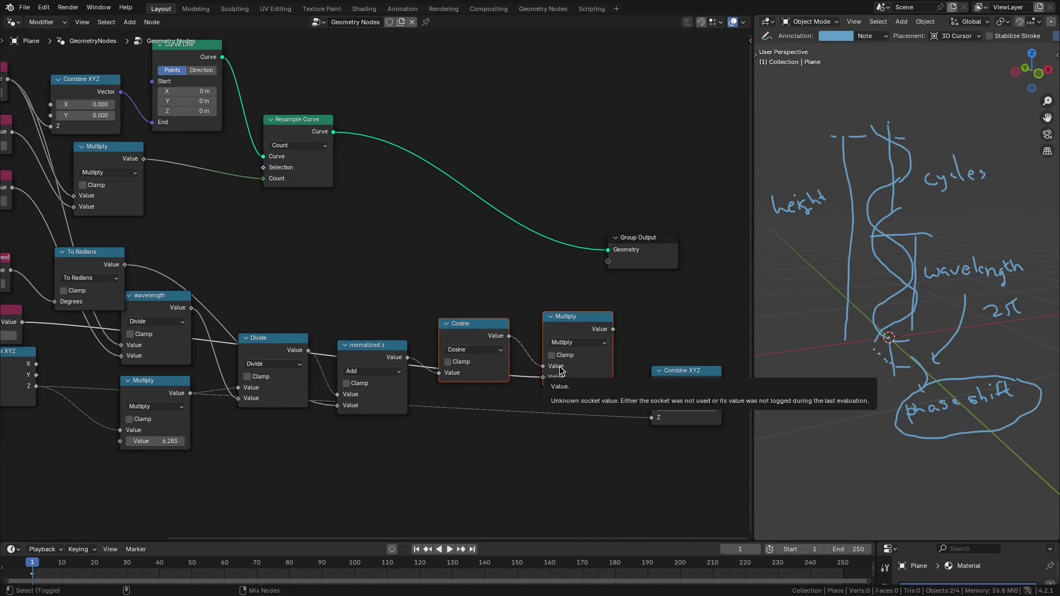
pyautogui.hotkey('ctrl', 'shift', 'd')
pyautogui.click(501, 479)
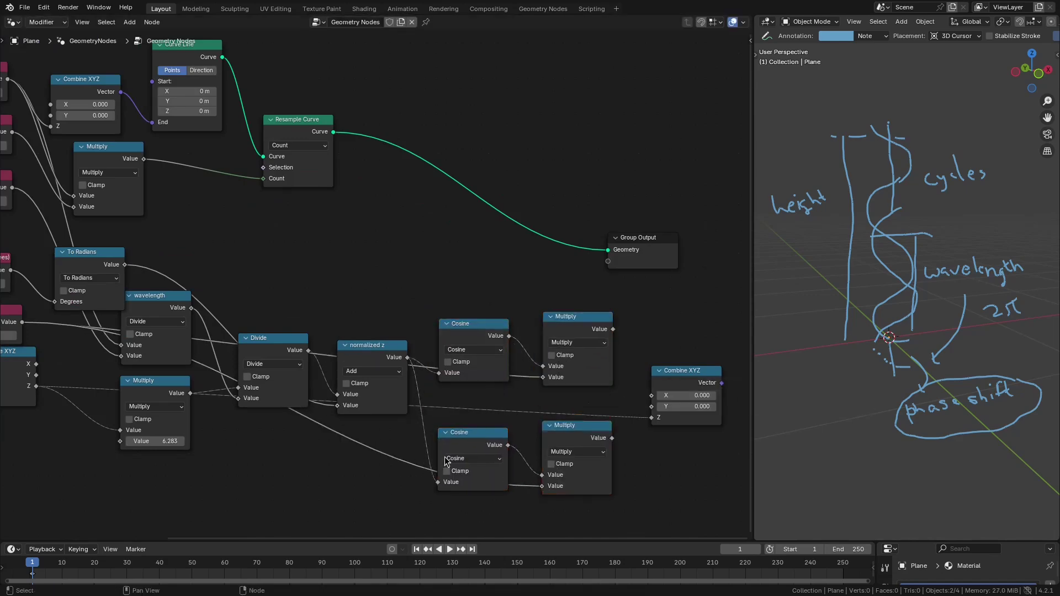
pyautogui.click(474, 458)
pyautogui.click(707, 334)
# Connect the Cosine branch's Multiply to Combine XYZ's X and the Sine branch's Multiply to its Y
pyautogui.moveTo(591, 452); pyautogui.dragTo(377, 398, button='middle')
pyautogui.moveTo(478, 332); pyautogui.dragTo(563, 324)
pyautogui.moveTo(399, 274); pyautogui.dragTo(522, 333)
pyautogui.moveTo(398, 383); pyautogui.dragTo(522, 344)
# Move Group Output aside and insert a Set Position node between Resample Curve and Group Output
pyautogui.scroll(-3, 500, 256)
pyautogui.moveTo(500, 256); pyautogui.dragTo(384, 334, button='middle')
pyautogui.moveTo(327, 274); pyautogui.dragTo(568, 281)
pyautogui.hotkey('shift', 'a')
pyautogui.write('set pos')
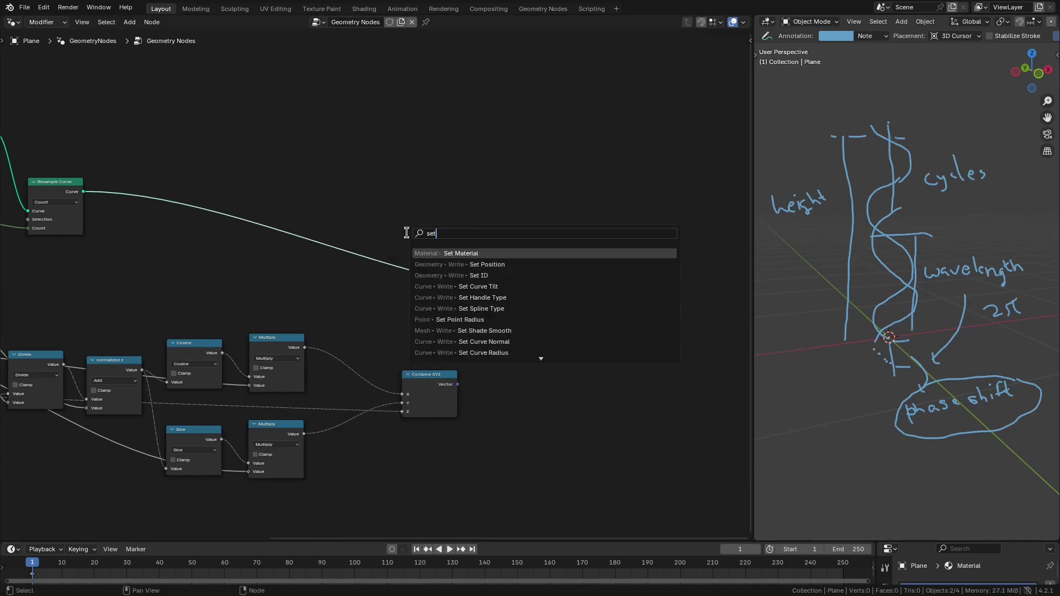
pyautogui.press('Return')
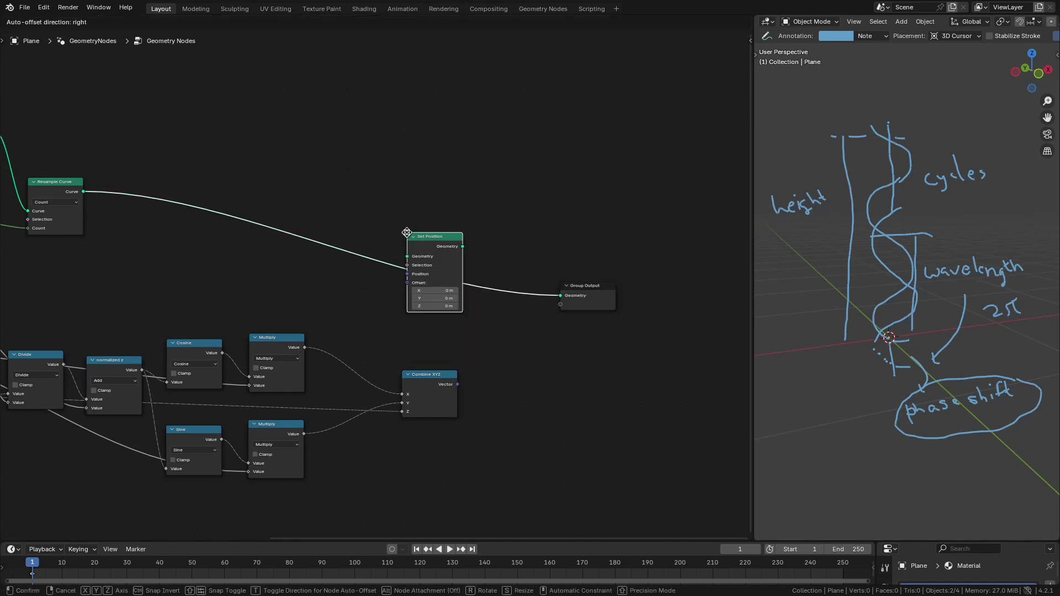
pyautogui.click(407, 232)
# Erase the annotations from the 3D viewport
pyautogui.moveTo(484, 333); pyautogui.dragTo(503, 338, button='middle')
pyautogui.scroll(-3, 499, 338)
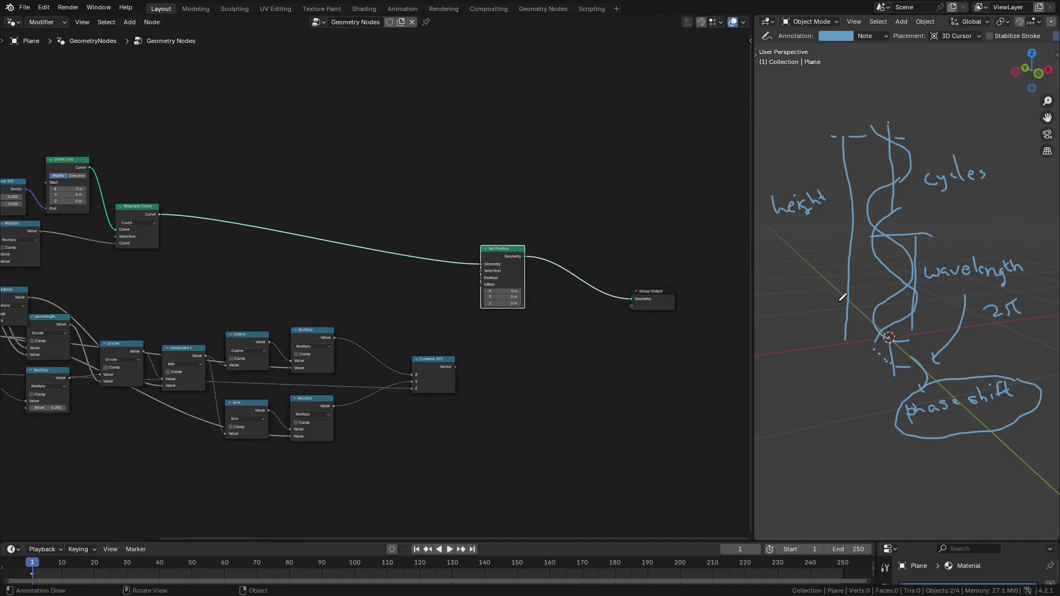
pyautogui.press('d')
pyautogui.moveTo(853, 136)
pyautogui.mouseDown()
pyautogui.moveTo(816, 255)
pyautogui.moveTo(998, 274)
pyautogui.moveTo(1034, 381)
pyautogui.moveTo(905, 414)
pyautogui.mouseUp()
# Set the height value to 1
pyautogui.moveTo(318, 326); pyautogui.dragTo(542, 344, button='middle')
pyautogui.click(158, 208)
pyautogui.write('1')
pyautogui.press('Return')
pyautogui.scroll(1, 159, 213)
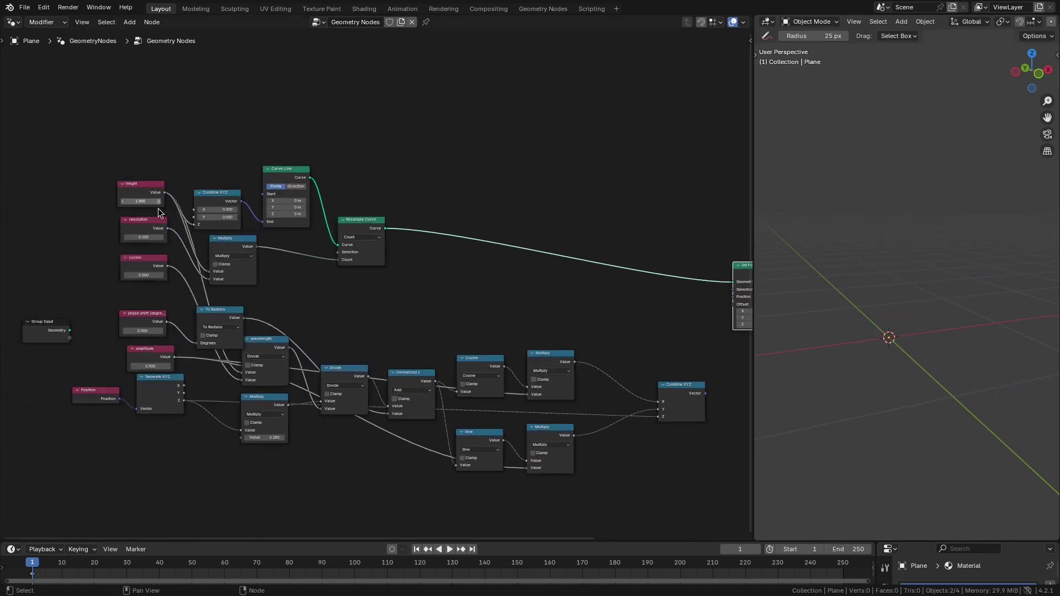
pyautogui.press('Return')
# Set both the resolution and cycles values to 1
pyautogui.click(142, 238)
pyautogui.write('1')
pyautogui.press('Return')
pyautogui.scroll(3, 142, 240)
pyautogui.click(98, 272)
pyautogui.write('1')
pyautogui.press('Return')
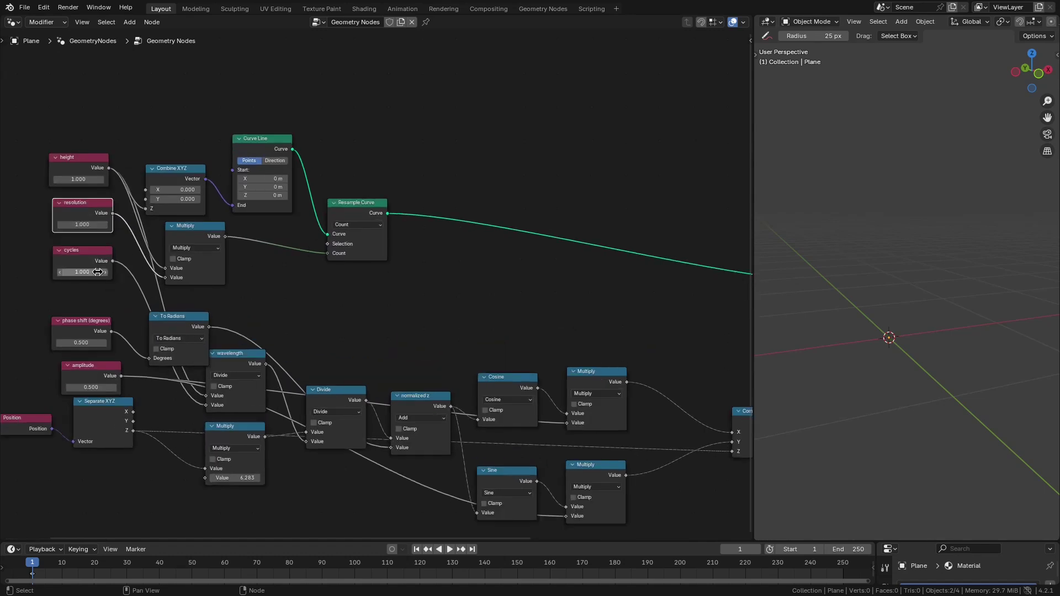
# Set the resolution to 50, move the phase shift node closer below cycles and set it to 0
pyautogui.click(85, 223)
pyautogui.press('Return')
pyautogui.moveTo(82, 332); pyautogui.dragTo(83, 310)
pyautogui.click(84, 321)
pyautogui.press('Return')
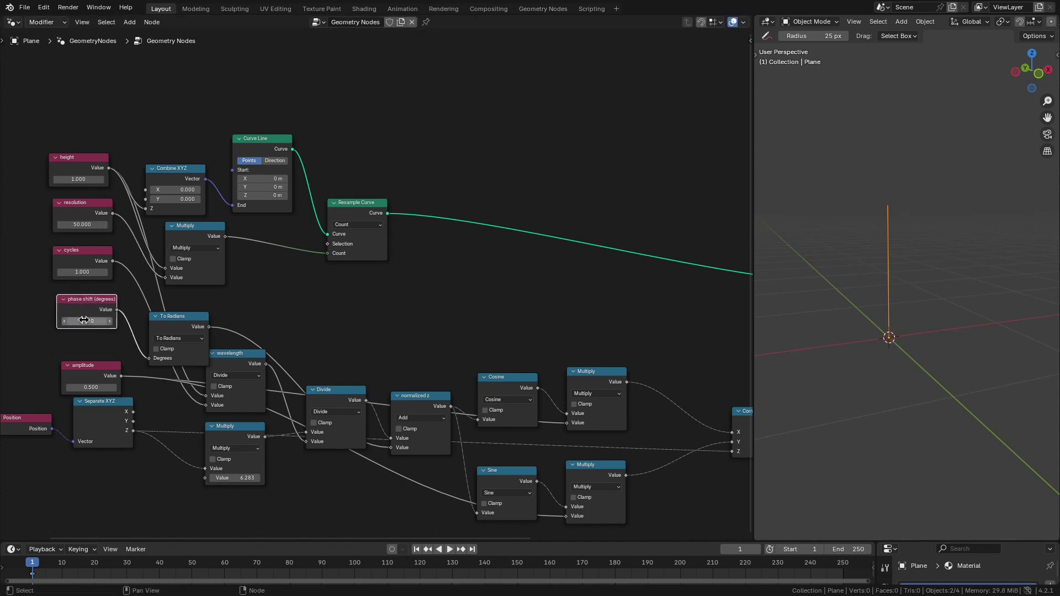
# Connect the lower Combine XYZ's vector to Set Position's Position input and inspect the resulting curve
pyautogui.moveTo(309, 294); pyautogui.dragTo(719, 245, button='middle')
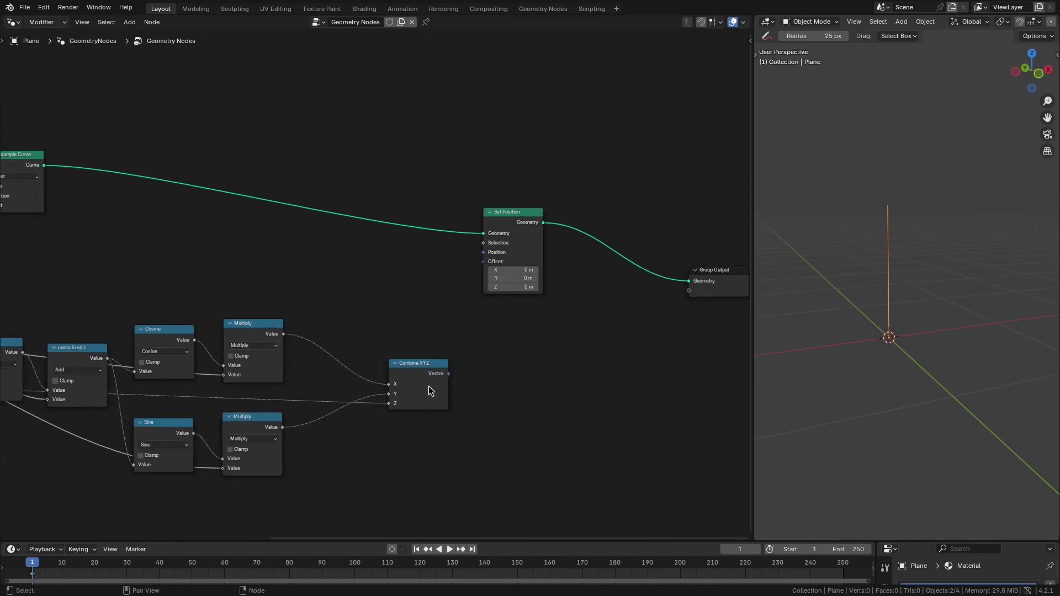
pyautogui.moveTo(449, 377); pyautogui.dragTo(483, 261)
pyautogui.moveTo(865, 388); pyautogui.dragTo(925, 382, button='middle')
# Set the amplitude to 1, place its node below phase shift and inspect the curve from another angle
pyautogui.moveTo(160, 342); pyautogui.dragTo(573, 349, button='middle')
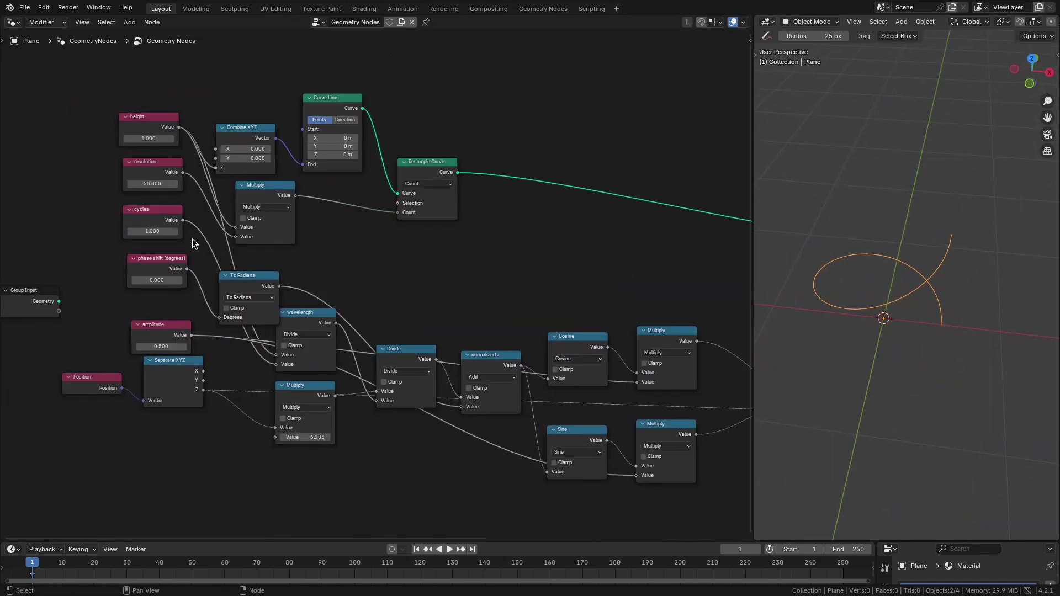
pyautogui.press('Return')
pyautogui.moveTo(155, 333); pyautogui.dragTo(149, 311)
pyautogui.moveTo(877, 381); pyautogui.dragTo(871, 351, button='middle')
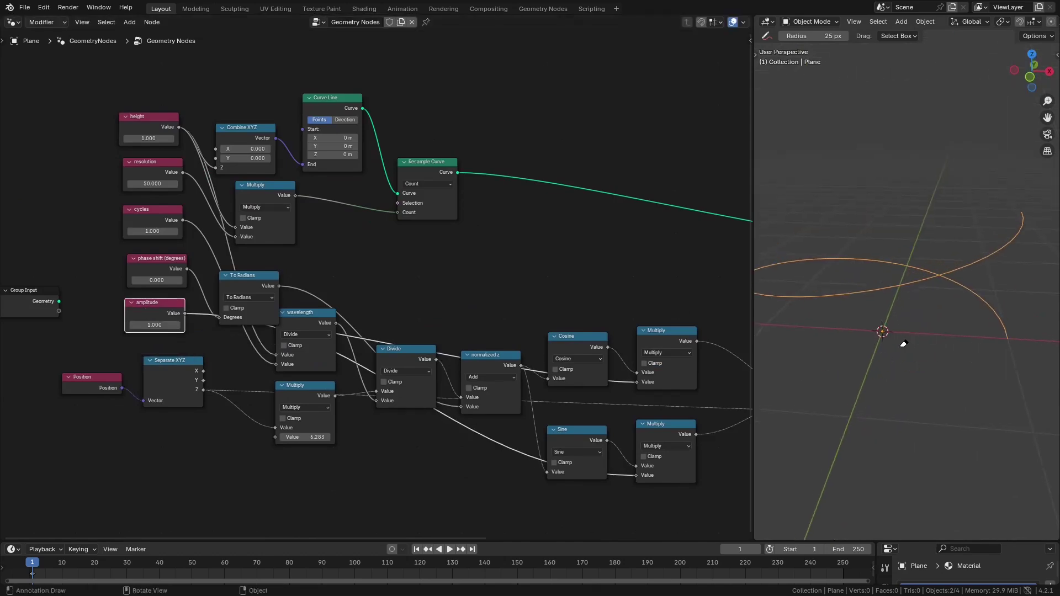
pyautogui.moveTo(934, 294); pyautogui.dragTo(929, 323, button='middle')
# Set the phase shift to 90 degrees
pyautogui.moveTo(640, 399); pyautogui.dragTo(505, 361, button='middle')
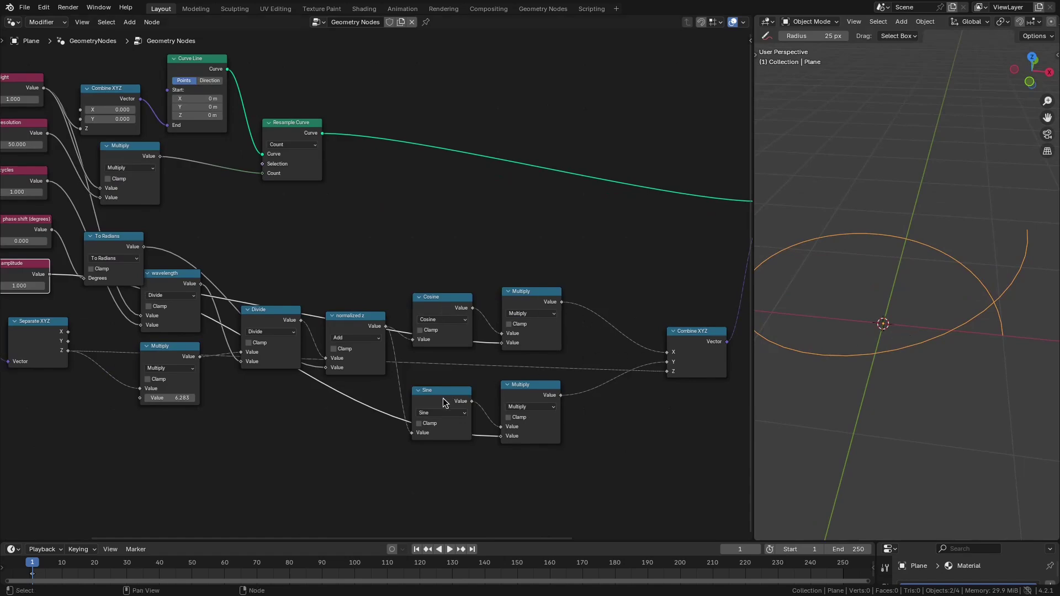
pyautogui.scroll(-3, 920, 390)
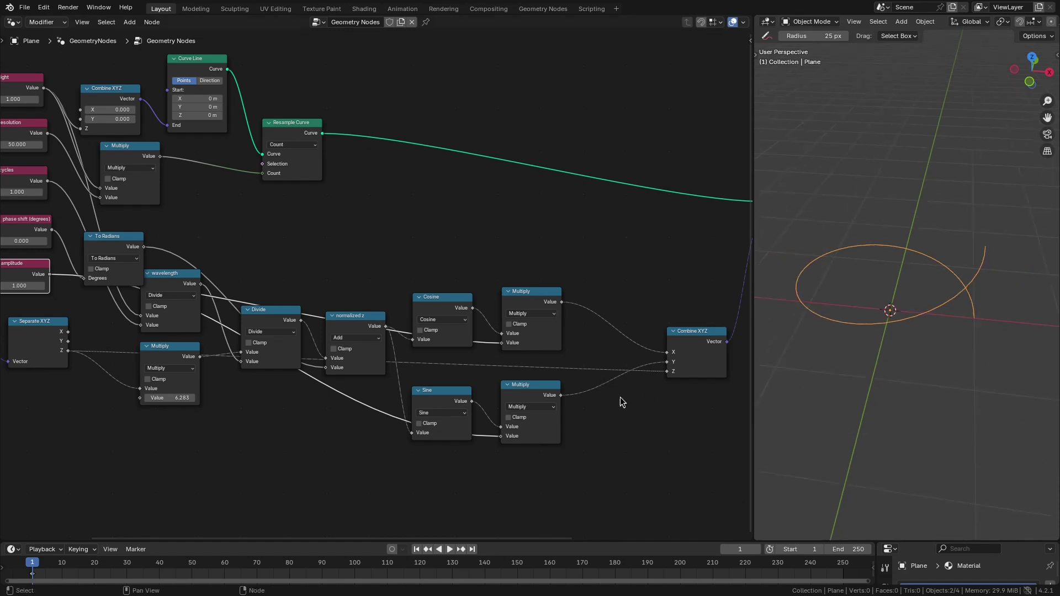
pyautogui.moveTo(395, 390); pyautogui.dragTo(541, 405, button='middle')
pyautogui.click(163, 252)
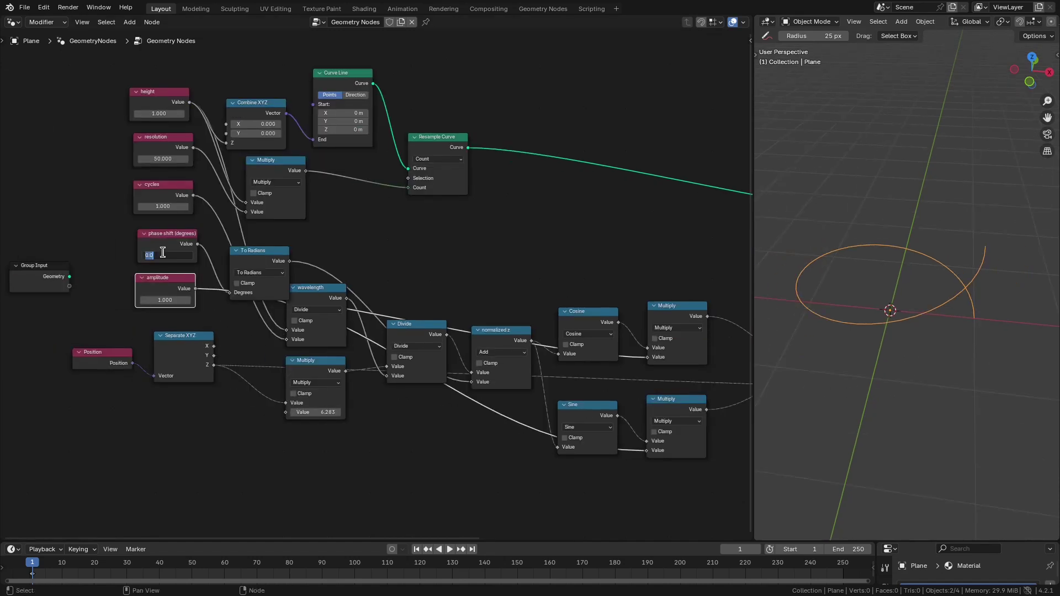
pyautogui.write('90')
pyautogui.press('Return')
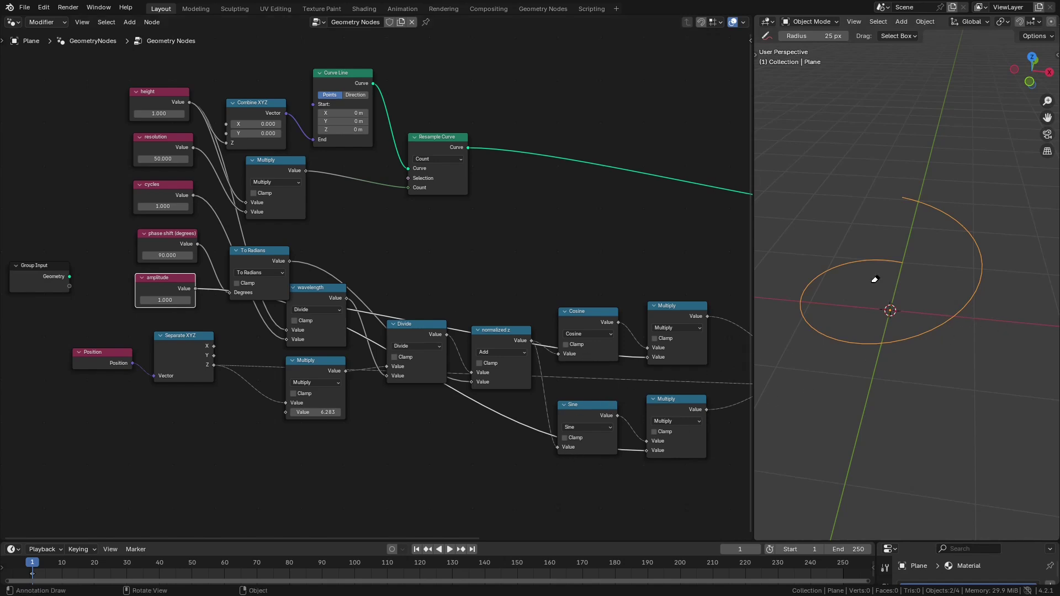
# Set the phase shift to 180 degrees
pyautogui.click(169, 255)
pyautogui.write('180')
pyautogui.press('Return')
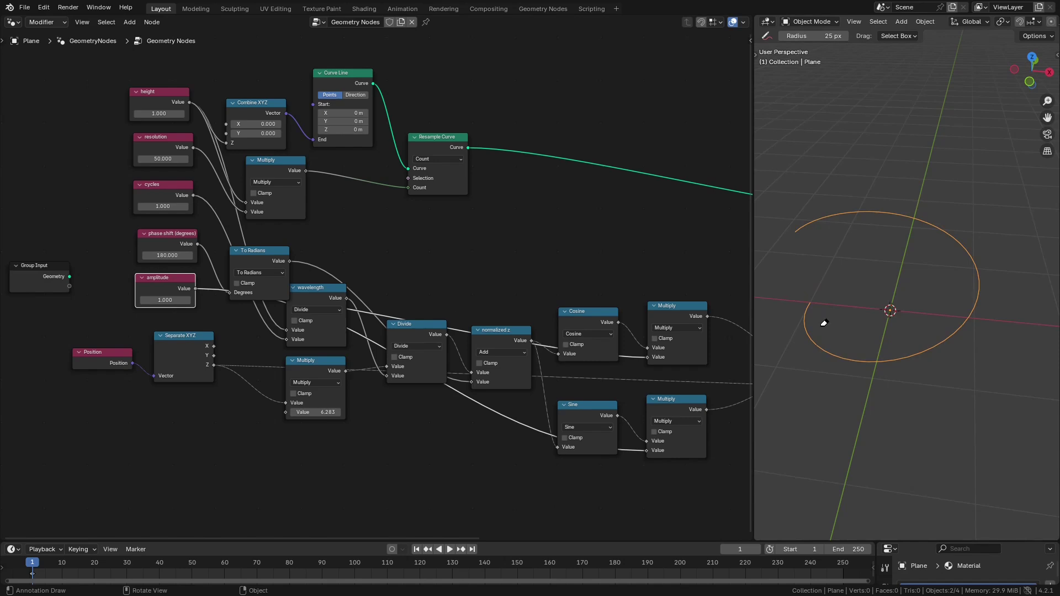
# Set the phase shift to 0 degrees and inspect the curve from another angle
pyautogui.click(157, 254)
pyautogui.write('0')
pyautogui.press('Return')
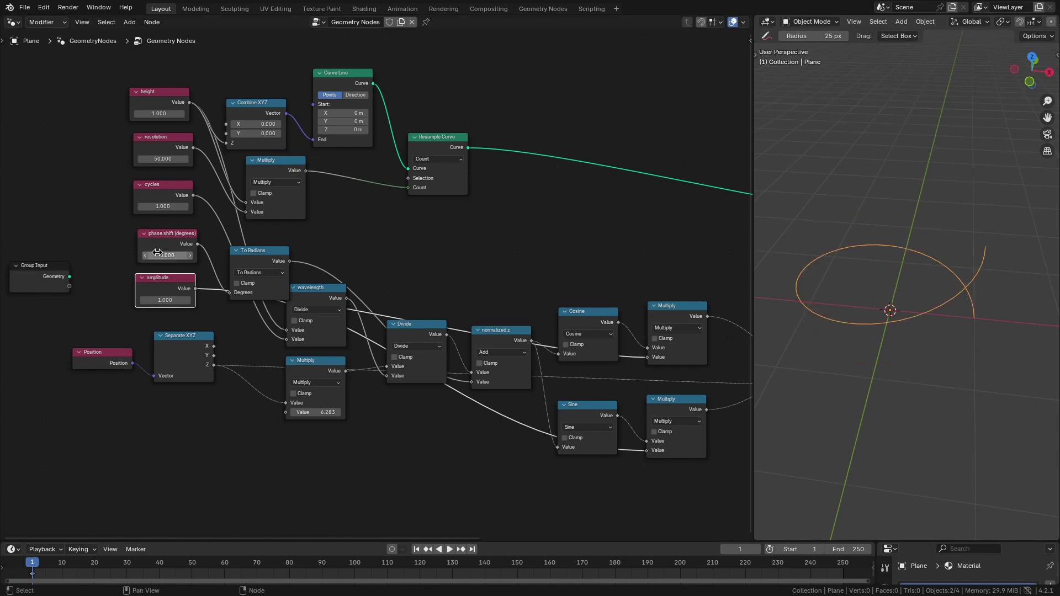
pyautogui.scroll(-2, 987, 355)
pyautogui.moveTo(961, 363); pyautogui.dragTo(951, 343, button='middle')
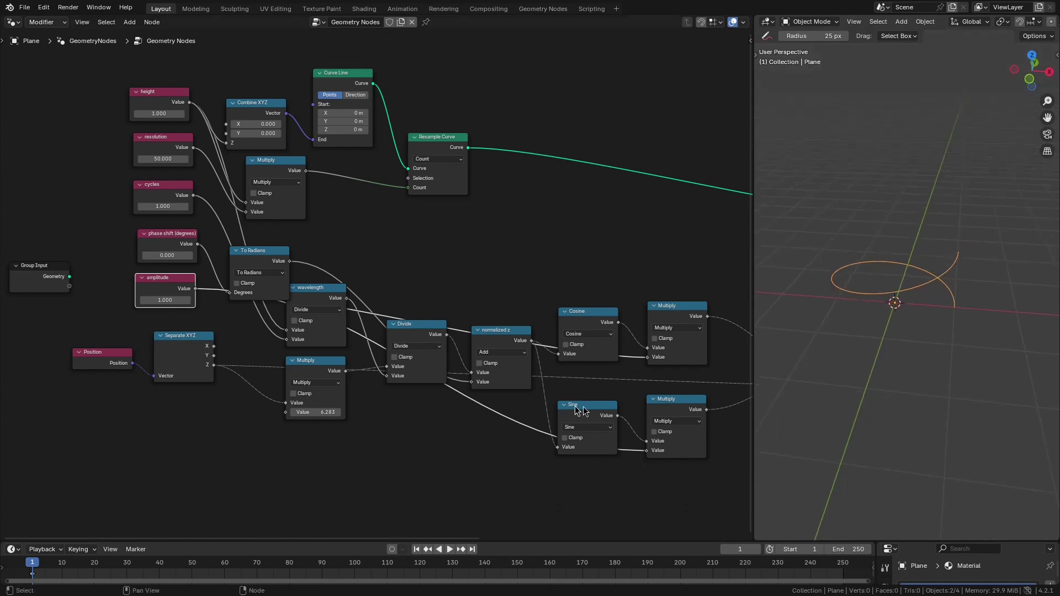
# Group all nodes between Group Input and Group Output into one node group and place the outer nodes close to it
pyautogui.scroll(-6, 554, 403)
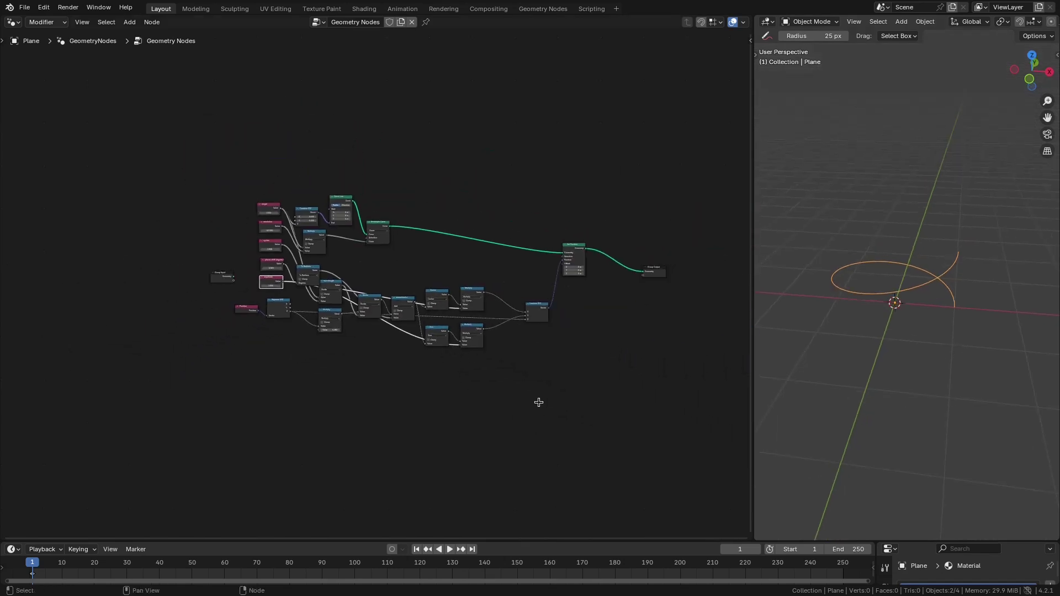
pyautogui.moveTo(217, 279); pyautogui.dragTo(169, 270)
pyautogui.moveTo(215, 183); pyautogui.dragTo(624, 415)
pyautogui.hotkey('ctrl', 'g')
pyautogui.scroll(5, 601, 419)
pyautogui.moveTo(601, 419); pyautogui.dragTo(395, 411, button='middle')
pyautogui.moveTo(575, 253); pyautogui.dragTo(294, 251)
pyautogui.moveTo(295, 251); pyautogui.dragTo(576, 271, button='middle')
pyautogui.moveTo(156, 268); pyautogui.dragTo(416, 281)
pyautogui.moveTo(543, 361); pyautogui.dragTo(395, 371, button='middle')
# Name the node group Helix and open its contents in a maximized node editor
pyautogui.scroll(12, 395, 372)
pyautogui.click(314, 278)
pyautogui.write('Helix')
pyautogui.press('Return')
pyautogui.press('Tab')
pyautogui.hotkey('ctrl', 'space')
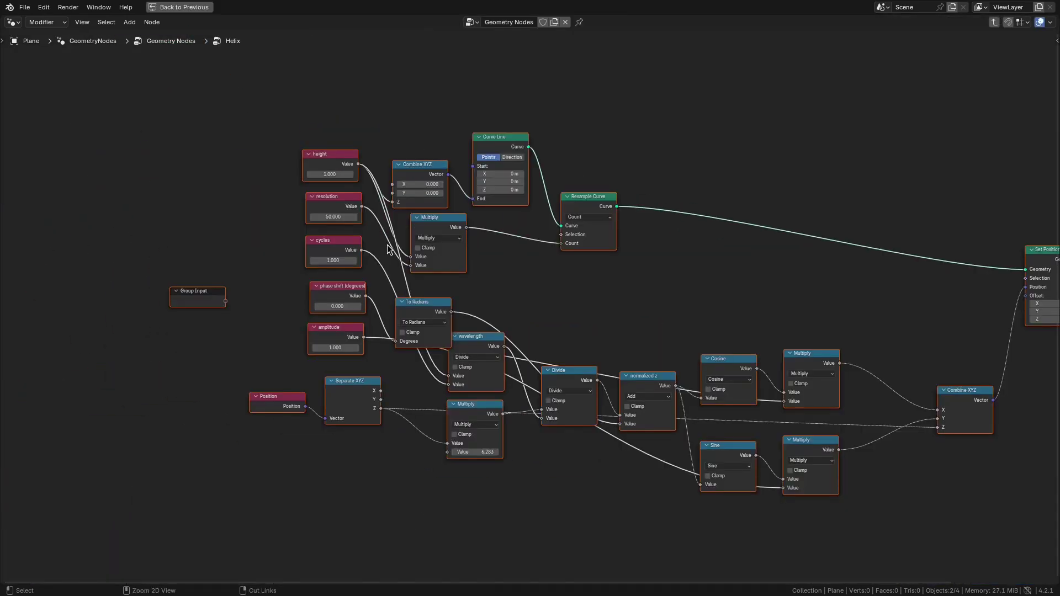
# Gather the height value's links in a reroute, feed it from a new Group Input socket and delete the height node
pyautogui.scroll(3, 387, 254)
pyautogui.moveTo(344, 230); pyautogui.dragTo(327, 225, button='middle')
pyautogui.moveTo(94, 281); pyautogui.dragTo(52, 281)
pyautogui.click(96, 253)
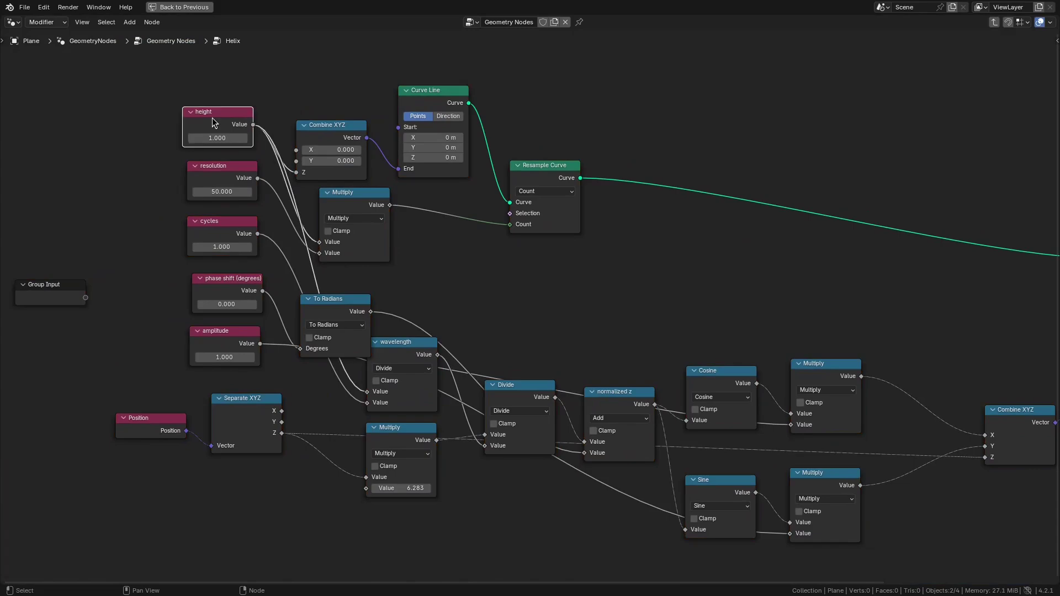
pyautogui.moveTo(227, 117); pyautogui.dragTo(155, 98)
pyautogui.keyDown('shift'); pyautogui.moveTo(238, 119); pyautogui.dragTo(208, 146, button='right'); pyautogui.keyUp('shift')
pyautogui.moveTo(86, 298); pyautogui.dragTo(224, 132)
pyautogui.click(149, 98)
pyautogui.press('x')
# Show the group's socket settings and rename the new input socket height
pyautogui.press('n')
pyautogui.click(1052, 44)
pyautogui.doubleClick(976, 172)
pyautogui.write('height')
pyautogui.press('Return')
# Replace the resolution value node with a Group Input socket feeding the upper Multiply, and name the socket resolution
pyautogui.moveTo(555, 222); pyautogui.dragTo(679, 204, button='middle')
pyautogui.moveTo(296, 167); pyautogui.dragTo(269, 186)
pyautogui.moveTo(364, 235); pyautogui.dragTo(274, 244)
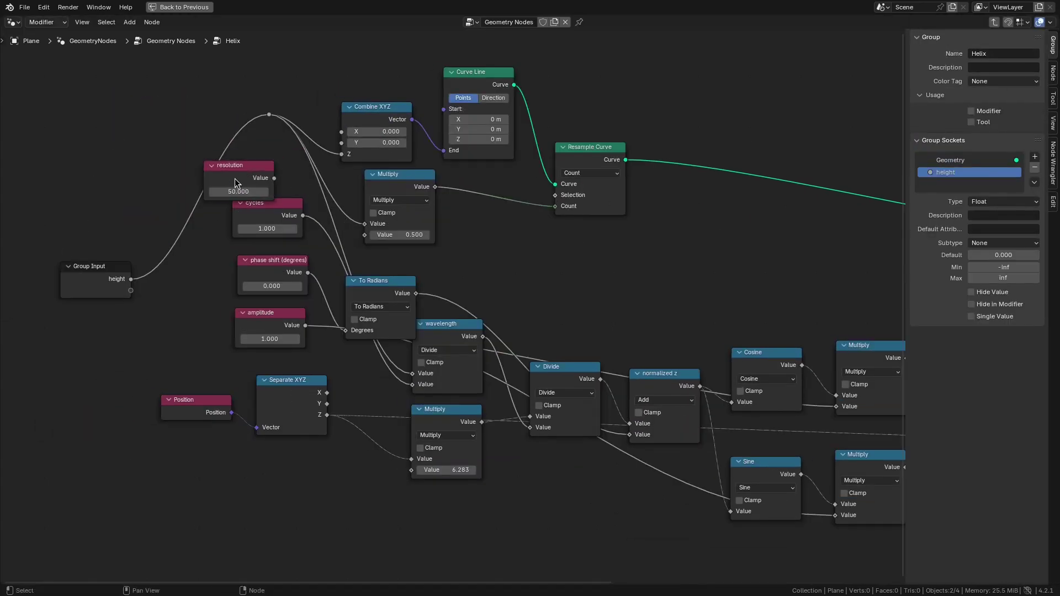
pyautogui.moveTo(283, 149); pyautogui.dragTo(227, 188)
pyautogui.press('x')
pyautogui.moveTo(131, 290); pyautogui.dragTo(364, 235)
pyautogui.doubleClick(966, 182)
pyautogui.write('resolution')
pyautogui.press('Return')
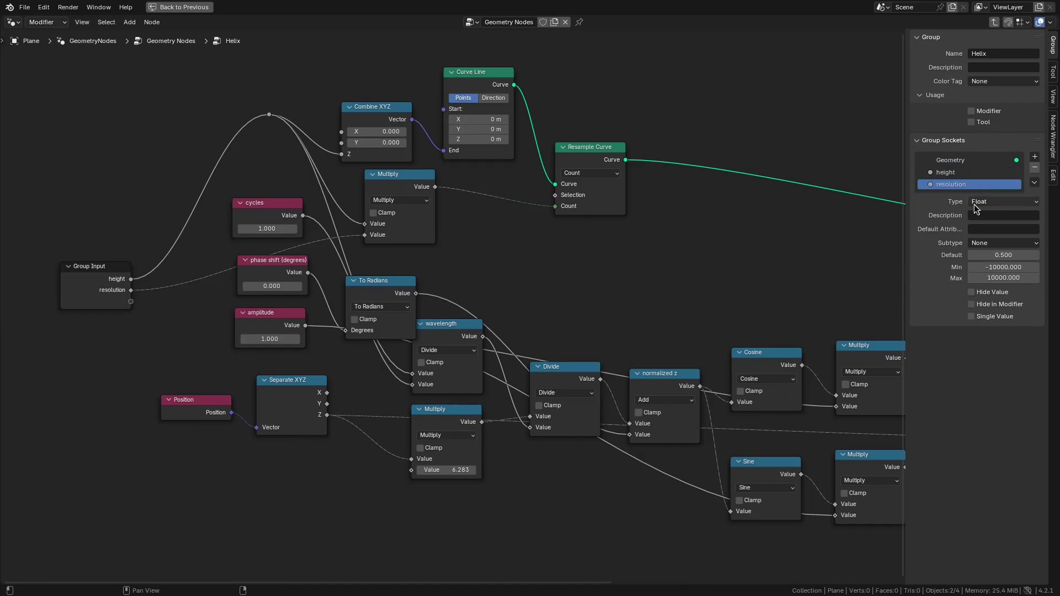
# Enter 1 as the height socket's default attribute
pyautogui.click(973, 172)
pyautogui.click(979, 229)
pyautogui.write('1')
pyautogui.press('Return')
# Replace the cycles value node with a Group Input socket feeding the wavelength Divide, and name the socket cycles
pyautogui.moveTo(283, 209); pyautogui.dragTo(213, 290)
pyautogui.moveTo(130, 301); pyautogui.dragTo(411, 385)
pyautogui.click(182, 297)
pyautogui.press('x')
pyautogui.doubleClick(966, 196)
pyautogui.write('cycles')
pyautogui.press('Return')
# Replace the phase shift value node with a Group Input socket feeding To Radians, and name the socket phase shift
pyautogui.moveTo(277, 277); pyautogui.dragTo(201, 347)
pyautogui.moveTo(272, 313); pyautogui.dragTo(276, 243)
pyautogui.moveTo(130, 312); pyautogui.dragTo(345, 330)
pyautogui.doubleClick(957, 206)
pyautogui.write('phase shift')
pyautogui.press('Return')
pyautogui.click(195, 333)
pyautogui.press('x')
# Replace the amplitude value node with a rerouted Group Input socket and name the socket amplitude
pyautogui.moveTo(265, 244); pyautogui.dragTo(206, 299)
pyautogui.keyDown('shift'); pyautogui.moveTo(280, 298); pyautogui.dragTo(283, 326, button='right'); pyautogui.keyUp('shift')
pyautogui.click(215, 301)
pyautogui.press('x')
pyautogui.moveTo(131, 324); pyautogui.dragTo(282, 313)
pyautogui.doubleClick(943, 221)
pyautogui.write('amplitude')
pyautogui.press('Return')
# Spread out the nodes inside the Helix group for clarity, restore the normal layout and return to the parent node tree
pyautogui.scroll(-2, 593, 243)
pyautogui.moveTo(318, 166); pyautogui.dragTo(285, 245)
pyautogui.scroll(-3, 287, 246)
pyautogui.moveTo(410, 302); pyautogui.dragTo(390, 302)
pyautogui.moveTo(518, 302); pyautogui.dragTo(694, 420)
pyautogui.moveTo(314, 331); pyautogui.dragTo(458, 395)
pyautogui.moveTo(458, 395); pyautogui.dragTo(444, 418)
pyautogui.moveTo(320, 259); pyautogui.dragTo(301, 286)
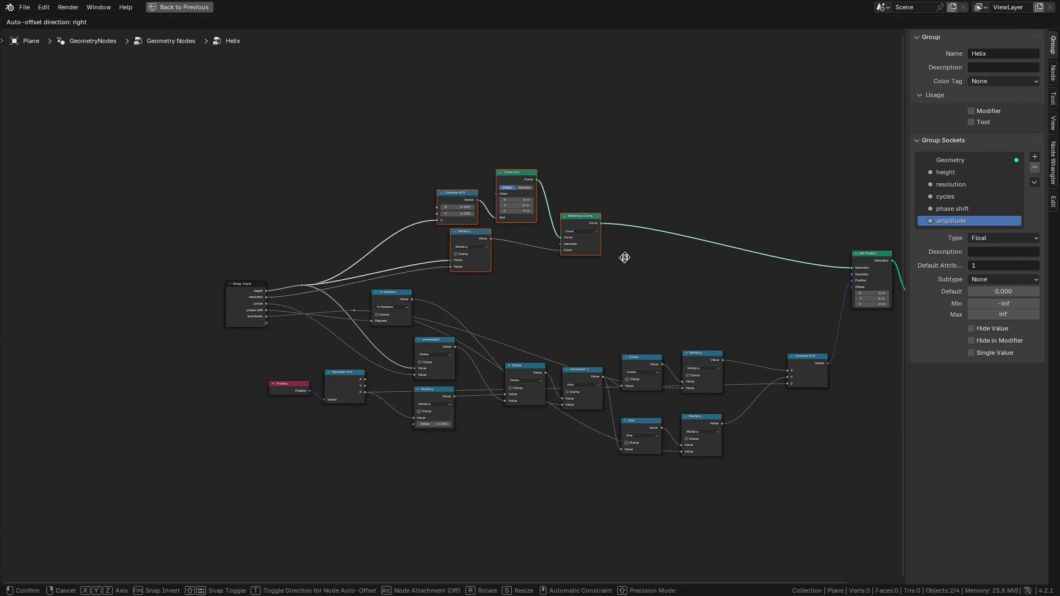
pyautogui.hotkey('ctrl', 'space')
pyautogui.press('Tab')
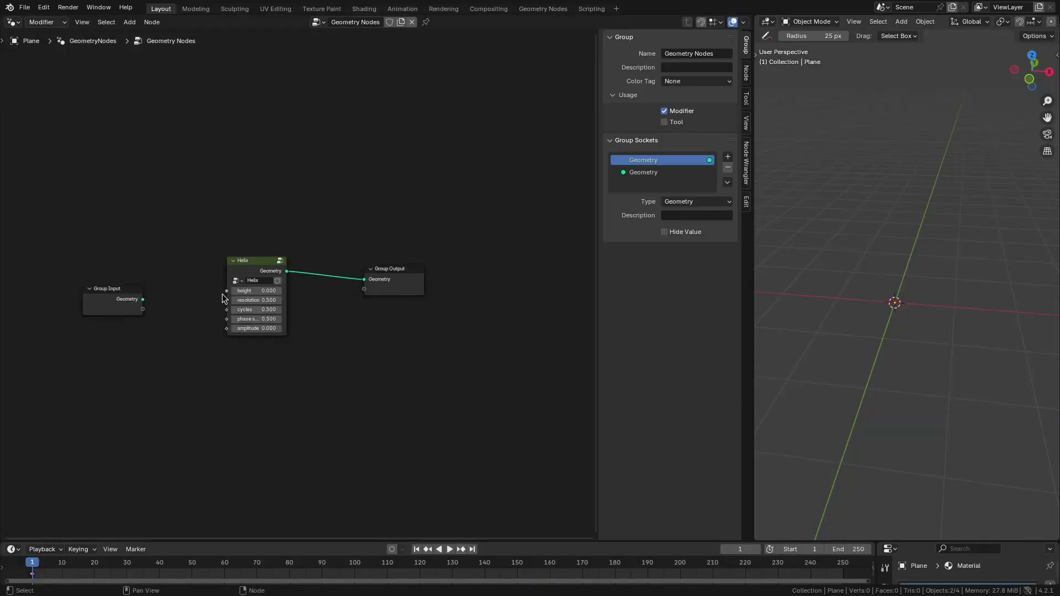
# Reset the Helix node's inputs to height 1, resolution 50, cycles 1, phase shift 0 and amplitude 1, and hide the sidebar
pyautogui.scroll(1, 260, 320)
pyautogui.press('BackSpace')
pyautogui.press('BackSpace')
pyautogui.press('BackSpace')
pyautogui.scroll(3, 916, 362)
pyautogui.press('n')
pyautogui.moveTo(821, 363); pyautogui.dragTo(878, 373, button='middle')
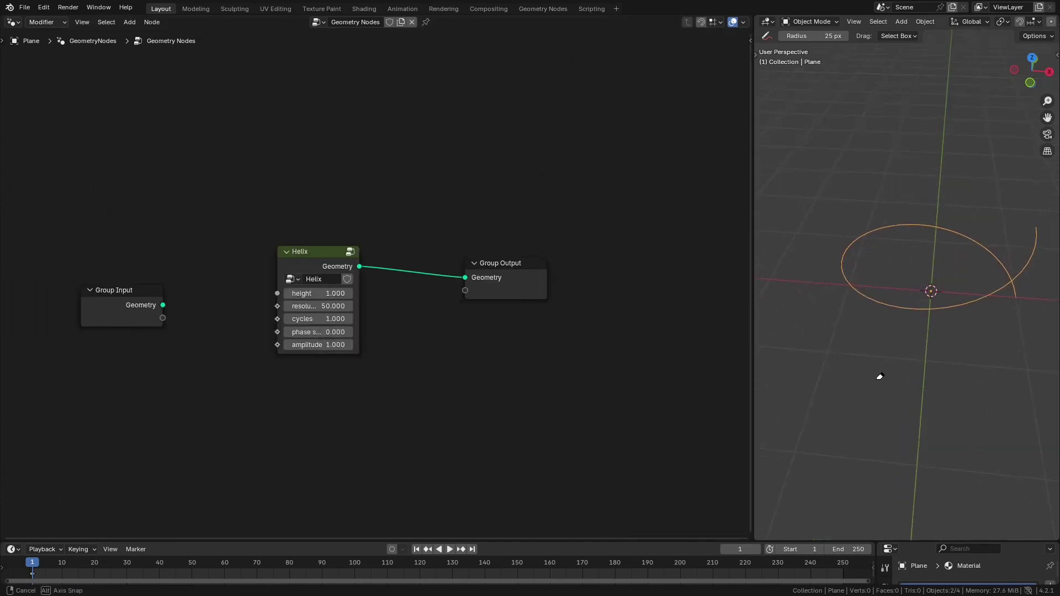
# Duplicate the Helix node and place the copy below the original
pyautogui.click(322, 261)
pyautogui.hotkey('shift', 'd')
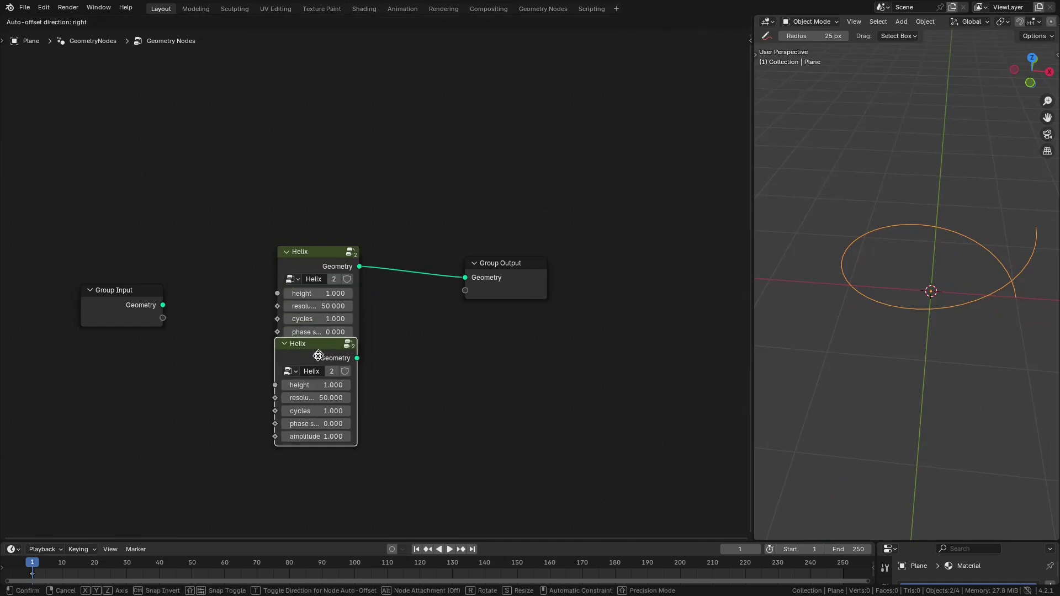
pyautogui.click(319, 389)
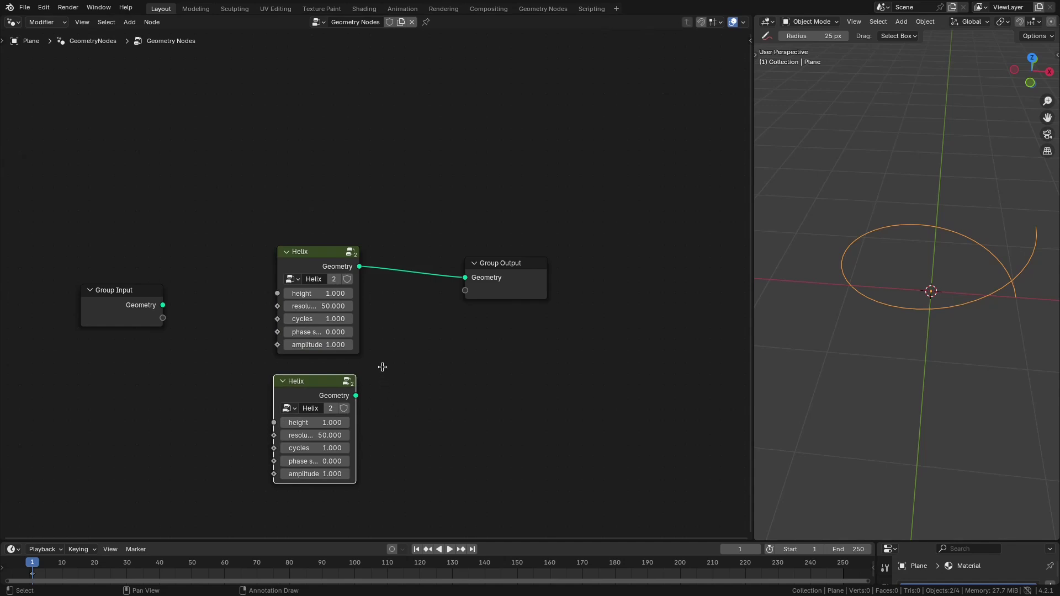
# Add a Join Geometry node that takes the geometry of both Helix nodes
pyautogui.moveTo(382, 367); pyautogui.dragTo(384, 323, button='middle')
pyautogui.moveTo(354, 346); pyautogui.dragTo(396, 313)
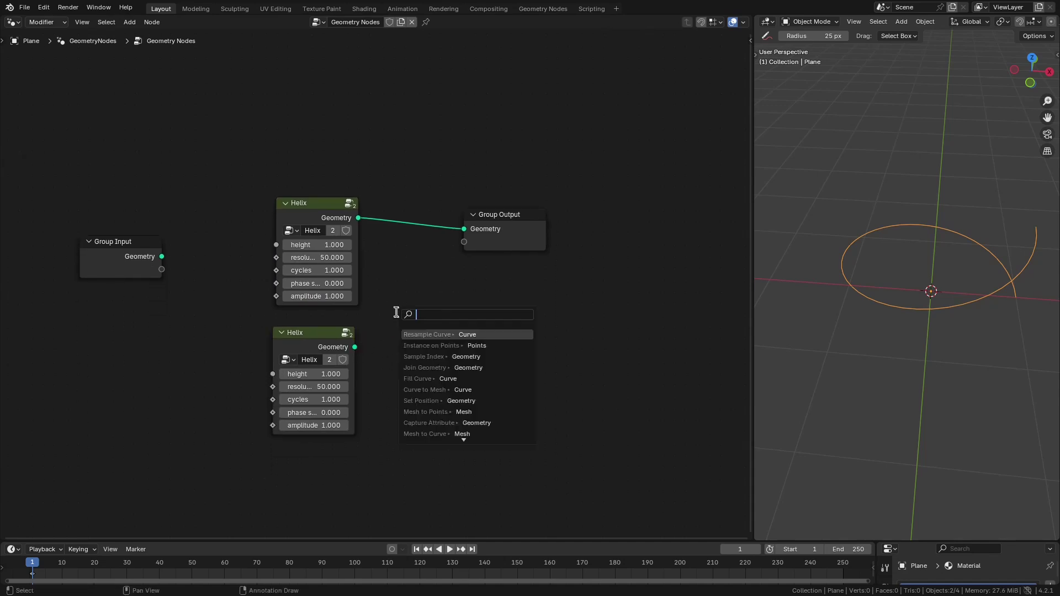
pyautogui.write('join')
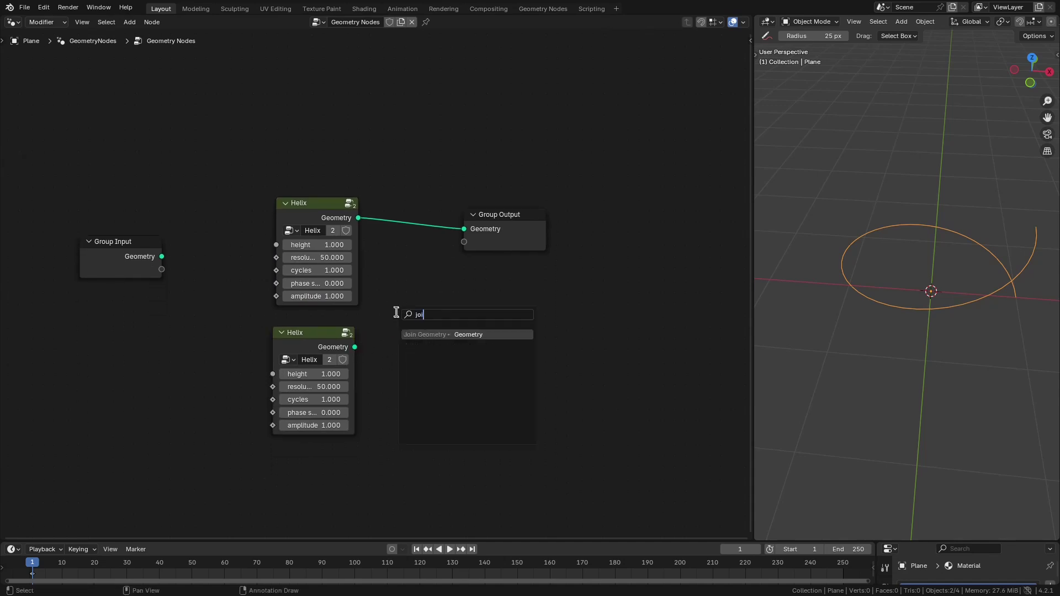
pyautogui.press('Return')
pyautogui.click(408, 289)
pyautogui.moveTo(358, 217); pyautogui.dragTo(409, 313)
# Cut the upper Helix's direct link to Group Output and connect Join Geometry to the output instead
pyautogui.click(513, 243)
pyautogui.keyDown('ctrl'); pyautogui.moveTo(432, 200); pyautogui.dragTo(428, 242, button='right'); pyautogui.keyUp('ctrl')
pyautogui.moveTo(522, 219); pyautogui.dragTo(631, 263)
pyautogui.moveTo(490, 299); pyautogui.dragTo(572, 271)
# Set the lower Helix's phase shift to 180 and inspect both curves
pyautogui.click(313, 412)
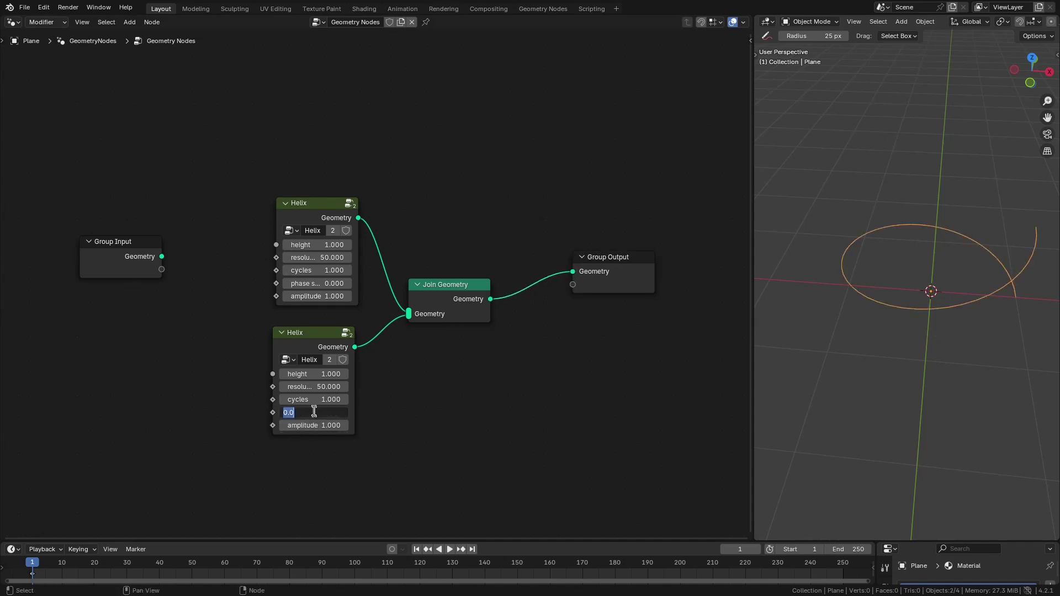
pyautogui.press('Return')
pyautogui.moveTo(970, 395); pyautogui.dragTo(926, 379, button='middle')
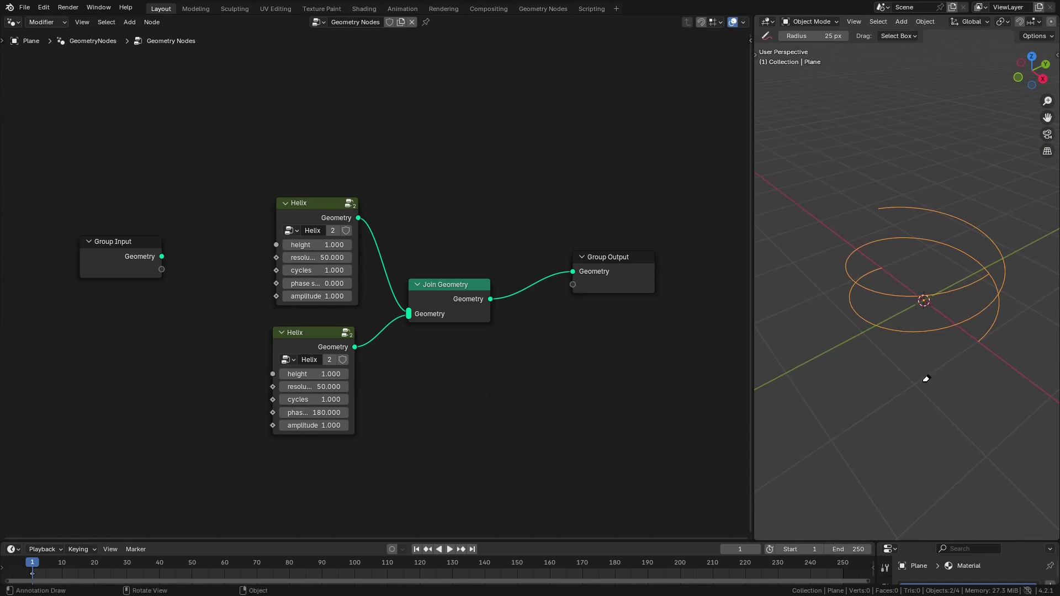
# Add one Value node that drives the amplitude of both Helix nodes
pyautogui.click(321, 297)
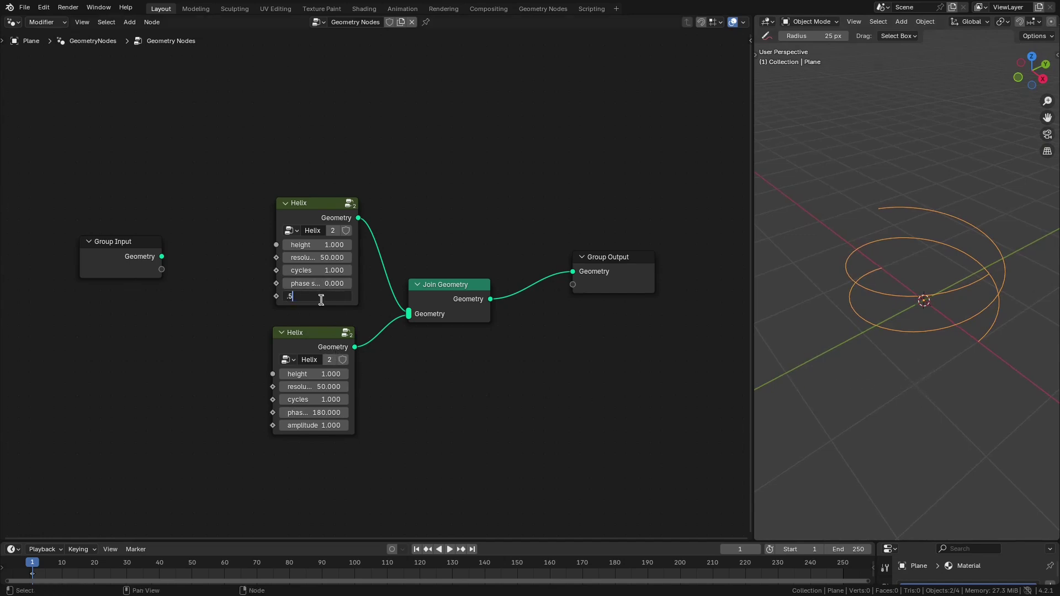
pyautogui.press('Escape')
pyautogui.moveTo(276, 296); pyautogui.dragTo(272, 423)
pyautogui.write('val')
pyautogui.press('Return')
pyautogui.click(209, 321)
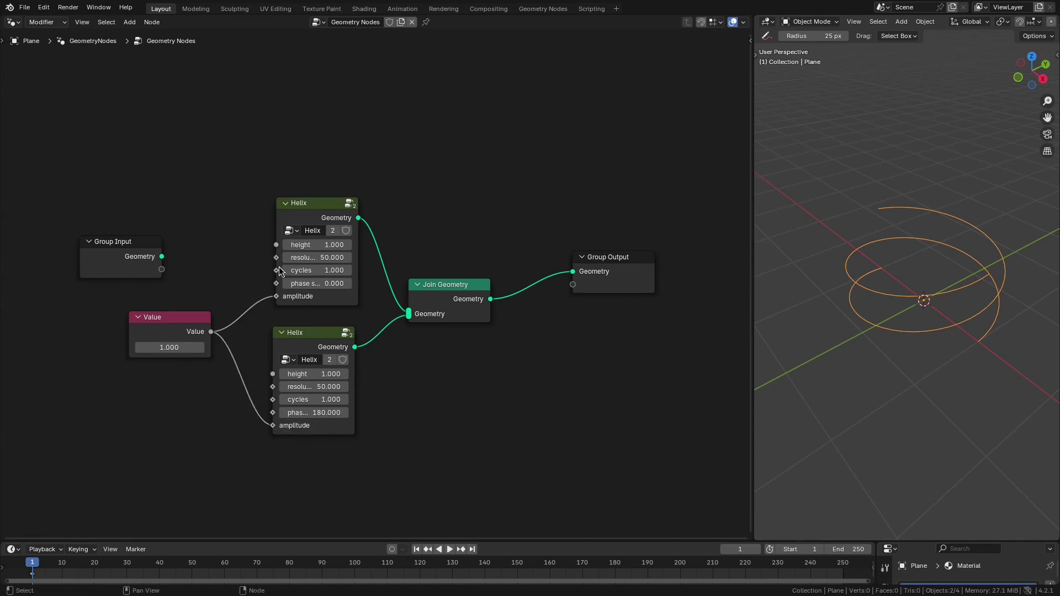
# Add a Value node driving the cycles of both Helix nodes, and set the shared amplitude to 0.44
pyautogui.moveTo(273, 257); pyautogui.dragTo(238, 255)
pyautogui.write('val')
pyautogui.press('Down')
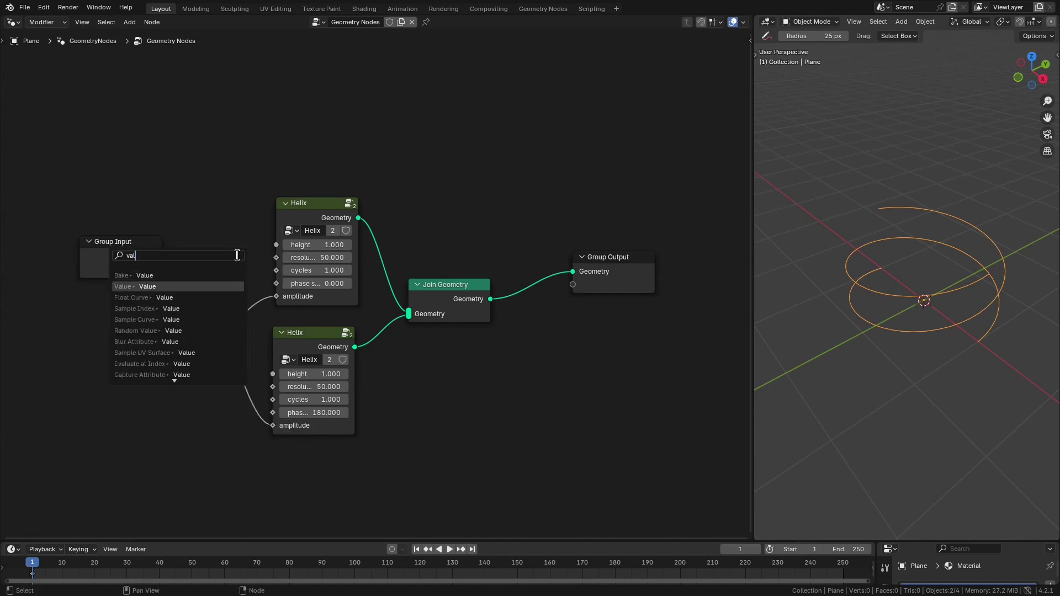
pyautogui.press('Return')
pyautogui.click(217, 254)
pyautogui.moveTo(111, 244); pyautogui.dragTo(36, 238)
pyautogui.moveTo(217, 264); pyautogui.dragTo(273, 400)
pyautogui.moveTo(170, 347)
pyautogui.keyDown('shift'); pyautogui.mouseDown()
pyautogui.moveTo(140, 347)
pyautogui.moveTo(161, 347)
pyautogui.mouseUp(); pyautogui.keyUp('shift')
pyautogui.moveTo(890, 368); pyautogui.dragTo(949, 369, button='middle')
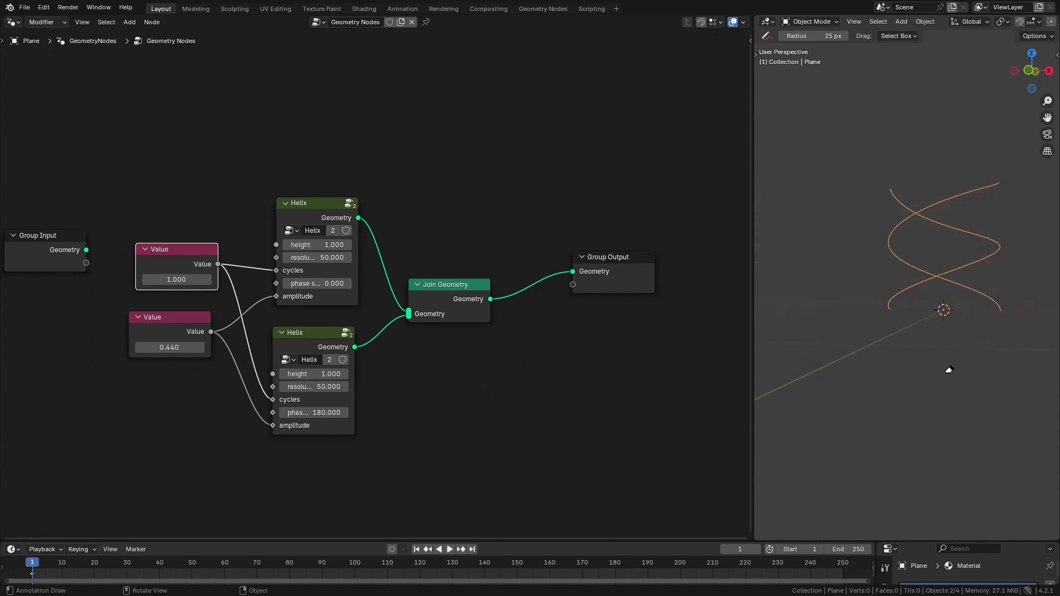
# Duplicate the cycles Value node to drive the height of both Helix nodes, undoing a trial change of its value
pyautogui.hotkey('shift', 'd')
pyautogui.click(212, 195)
pyautogui.moveTo(212, 195); pyautogui.dragTo(276, 244)
pyautogui.moveTo(212, 195); pyautogui.dragTo(272, 374)
pyautogui.moveTo(170, 211); pyautogui.dragTo(179, 211)
pyautogui.hotkey('ctrl', 'z')
# Rearrange the Value, Helix, Join Geometry, Group Input and Group Output nodes with more space between them
pyautogui.scroll(-4, 553, 440)
pyautogui.moveTo(140, 252); pyautogui.dragTo(34, 294)
pyautogui.moveTo(226, 261); pyautogui.dragTo(204, 264)
pyautogui.moveTo(221, 311); pyautogui.dragTo(192, 318)
pyautogui.moveTo(217, 213); pyautogui.dragTo(199, 214)
pyautogui.moveTo(563, 276); pyautogui.dragTo(680, 275)
pyautogui.moveTo(431, 287); pyautogui.dragTo(482, 308)
pyautogui.moveTo(331, 232); pyautogui.dragTo(327, 182)
pyautogui.moveTo(326, 326); pyautogui.dragTo(326, 350)
# Sketch annotation strokes across the two helix curves as connecting rungs, and undo them
pyautogui.moveTo(932, 282); pyautogui.dragTo(882, 305, button='middle')
pyautogui.moveTo(894, 237); pyautogui.dragTo(880, 227, button='middle')
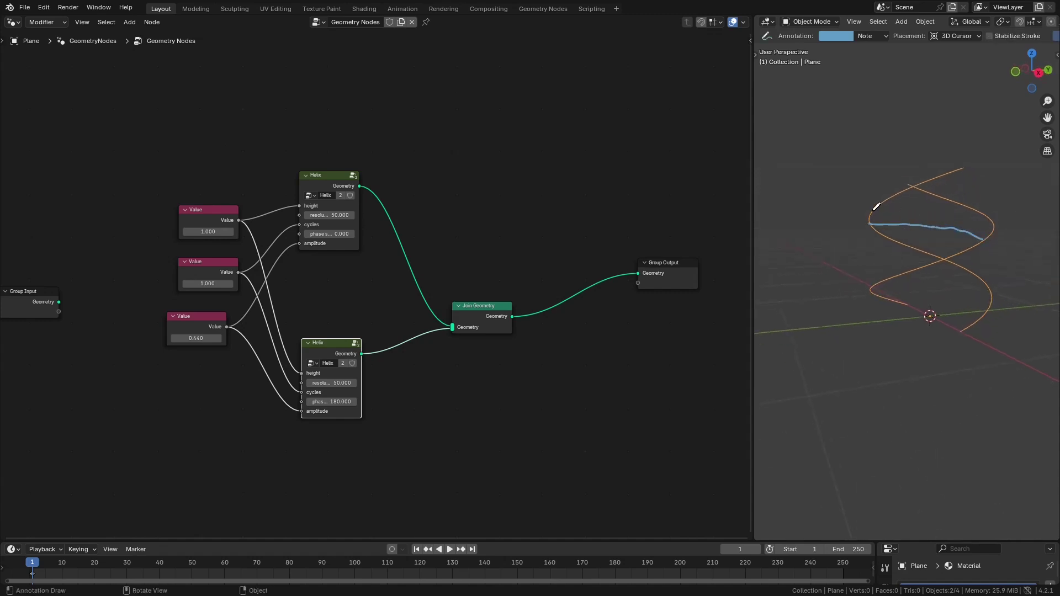
pyautogui.moveTo(883, 210); pyautogui.dragTo(953, 211)
pyautogui.hotkey('ctrl', 'z')
pyautogui.hotkey('ctrl', 'z')
# Add an Instance on Points node above Join Geometry and feed its points from the upper Helix
pyautogui.moveTo(479, 265); pyautogui.dragTo(415, 343, button='middle')
pyautogui.hotkey('shift', 'a')
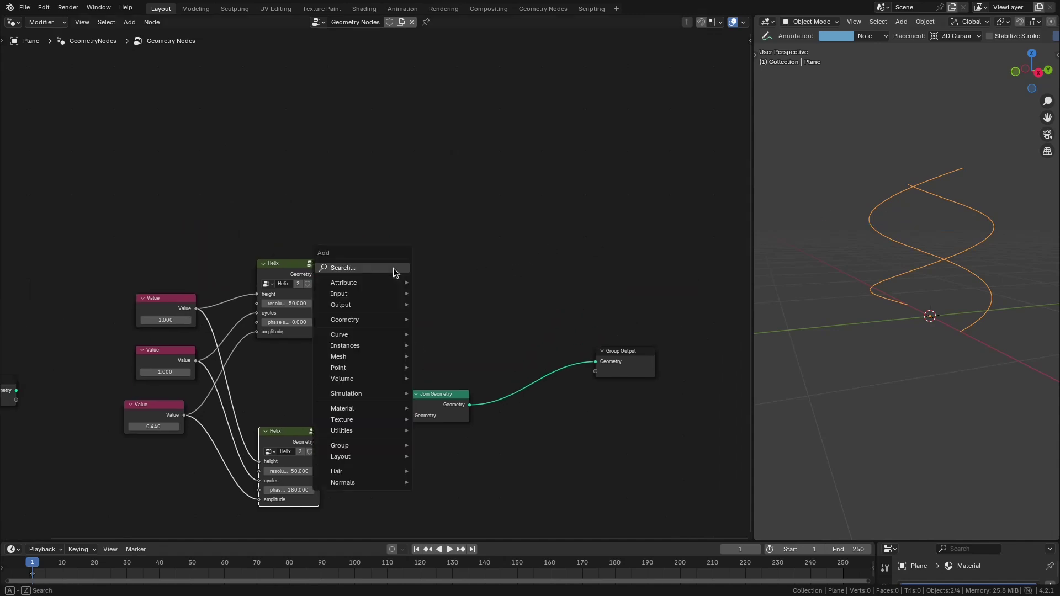
pyautogui.click(393, 267)
pyautogui.write('instance')
pyautogui.press('Return')
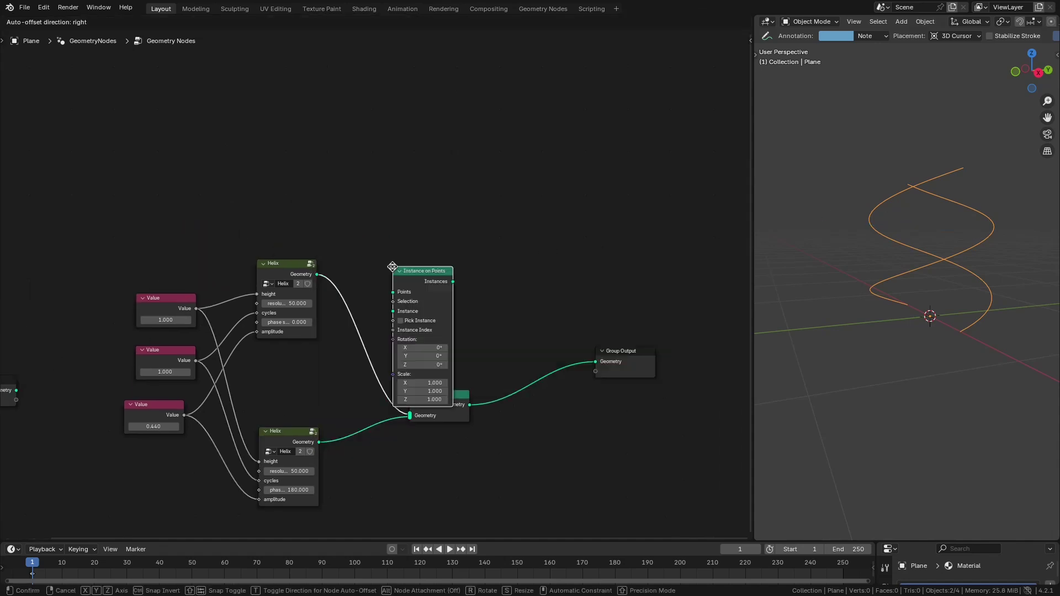
pyautogui.click(385, 207)
pyautogui.moveTo(316, 274); pyautogui.dragTo(386, 228)
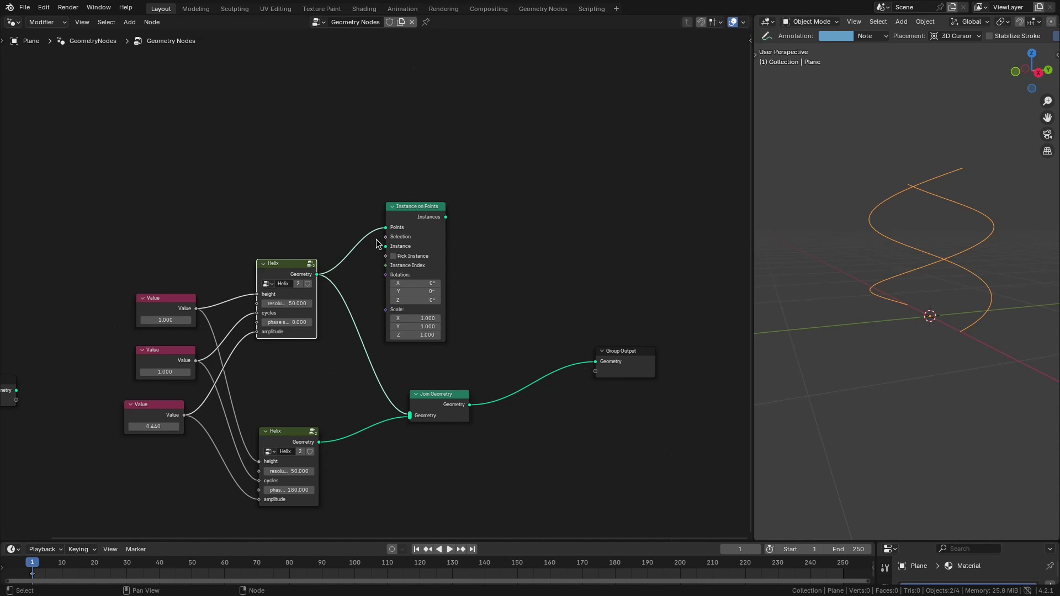
# Add a Curve Line node as the instance for Instance on Points and place it above the upper Helix
pyautogui.scroll(1, 371, 297)
pyautogui.moveTo(389, 251)
pyautogui.mouseDown()
pyautogui.moveTo(425, 234)
pyautogui.moveTo(388, 261)
pyautogui.mouseUp()
pyautogui.write('curve l')
pyautogui.press('Return')
pyautogui.click(307, 142)
# Shift Join Geometry and Group Output away to make room, connect the instances to Join Geometry and inspect the lines
pyautogui.scroll(-1, 510, 272)
pyautogui.moveTo(510, 272); pyautogui.dragTo(371, 230, button='middle')
pyautogui.moveTo(510, 310); pyautogui.dragTo(665, 318)
pyautogui.moveTo(325, 336); pyautogui.dragTo(541, 334)
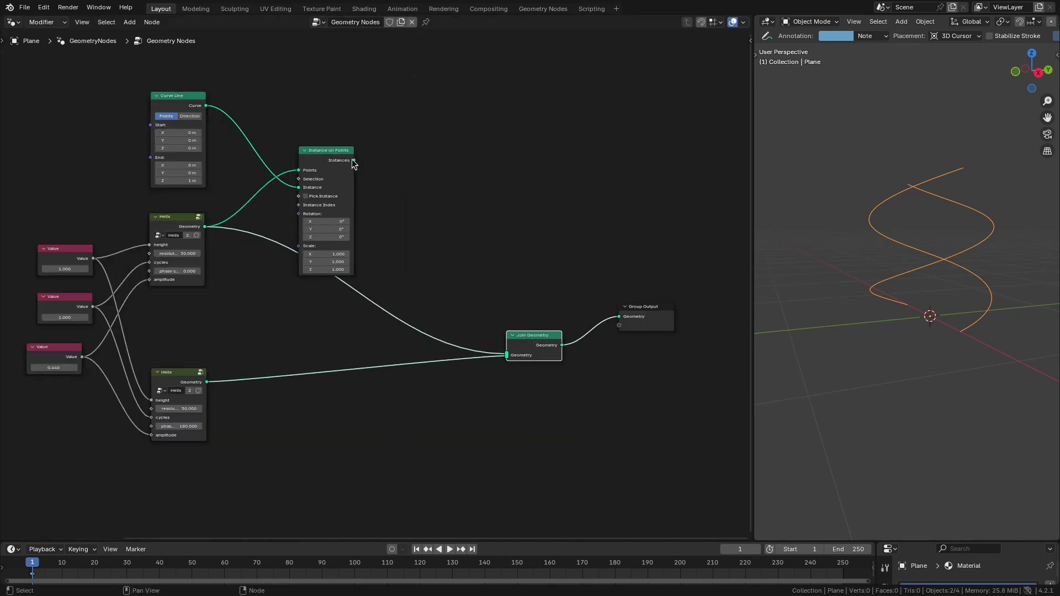
pyautogui.moveTo(354, 160); pyautogui.dragTo(507, 355)
pyautogui.moveTo(840, 301); pyautogui.dragTo(838, 322, button='middle')
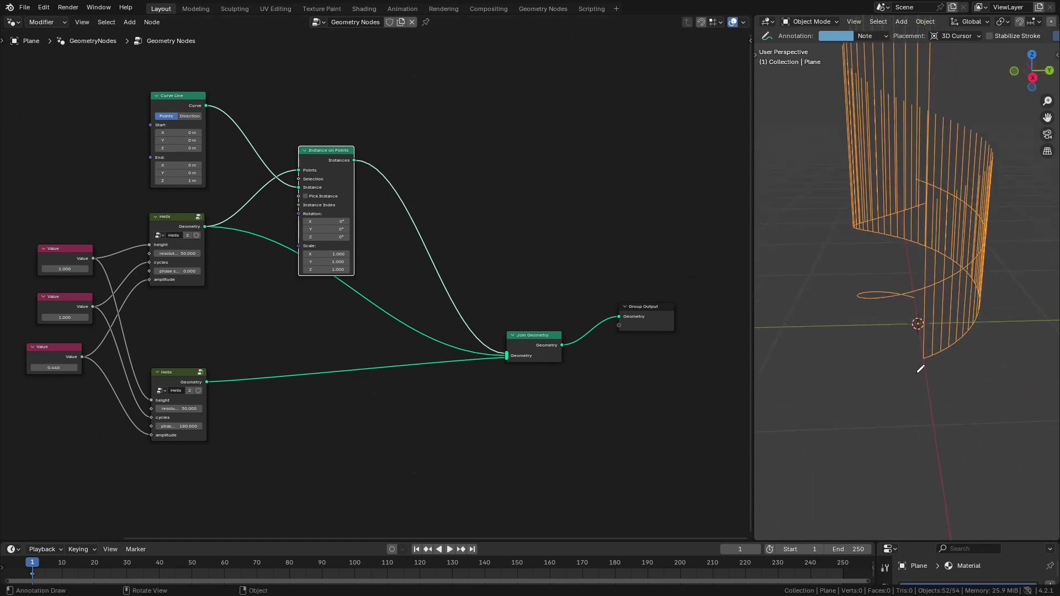
pyautogui.moveTo(923, 361)
pyautogui.mouseDown(button='middle')
pyautogui.moveTo(946, 378)
pyautogui.moveTo(923, 367)
pyautogui.mouseUp(button='middle')
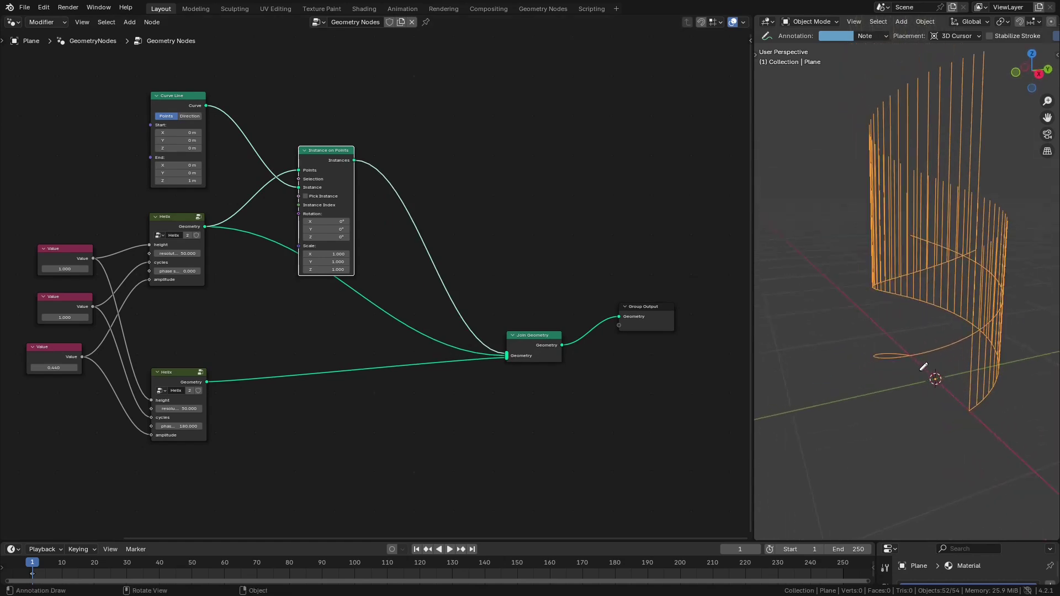
pyautogui.moveTo(341, 327); pyautogui.dragTo(391, 386, button='middle')
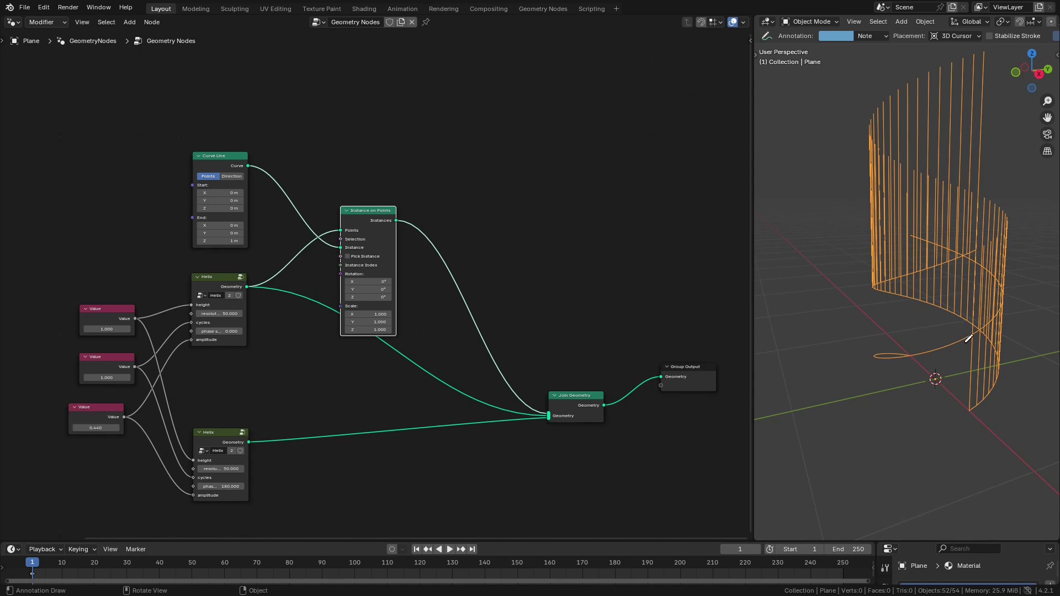
pyautogui.scroll(2, 378, 269)
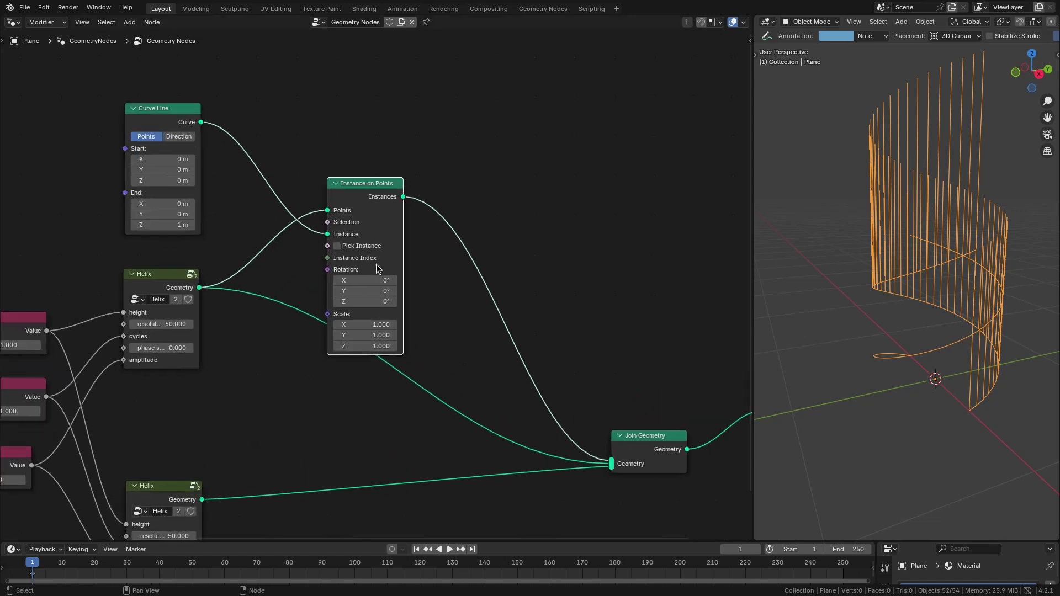
# Shift Instance on Points away from the Curve Line and add an Index node just above the upper Helix
pyautogui.moveTo(367, 188); pyautogui.dragTo(436, 185)
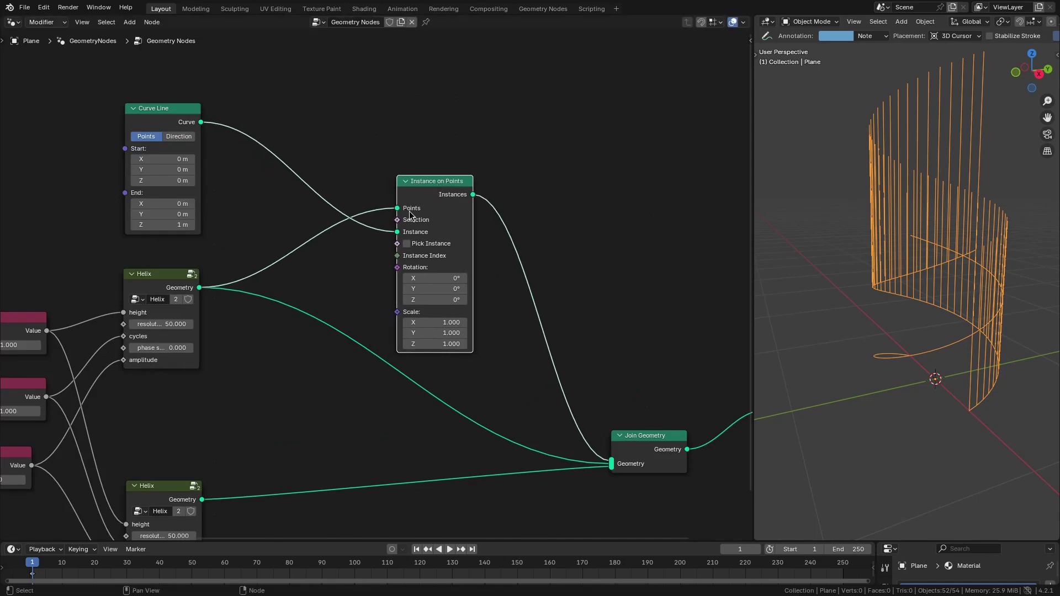
pyautogui.hotkey('shift', 'a')
pyautogui.write('i')
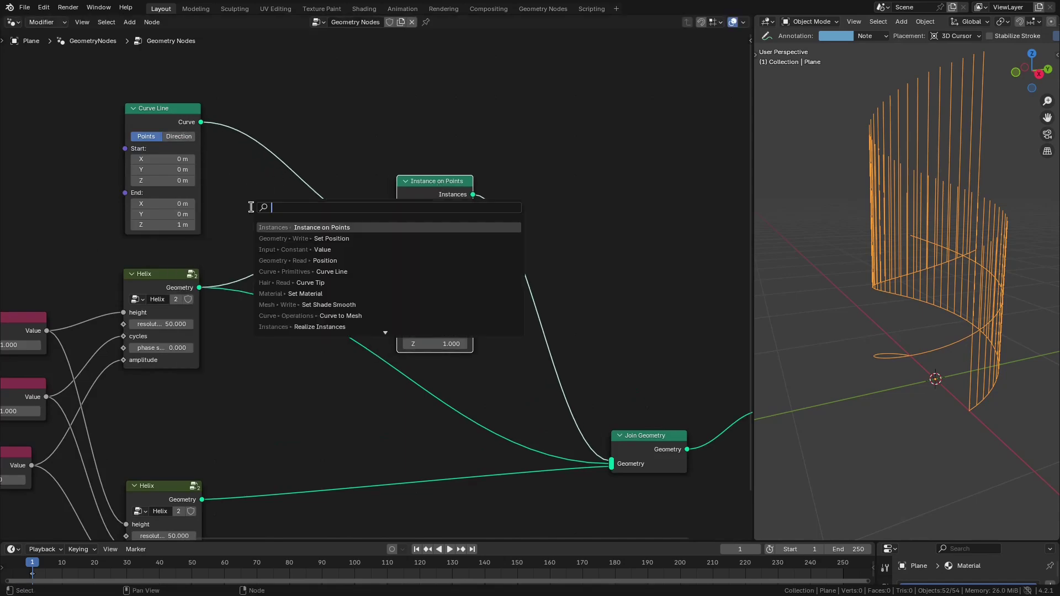
pyautogui.write('nde')
pyautogui.press('Return')
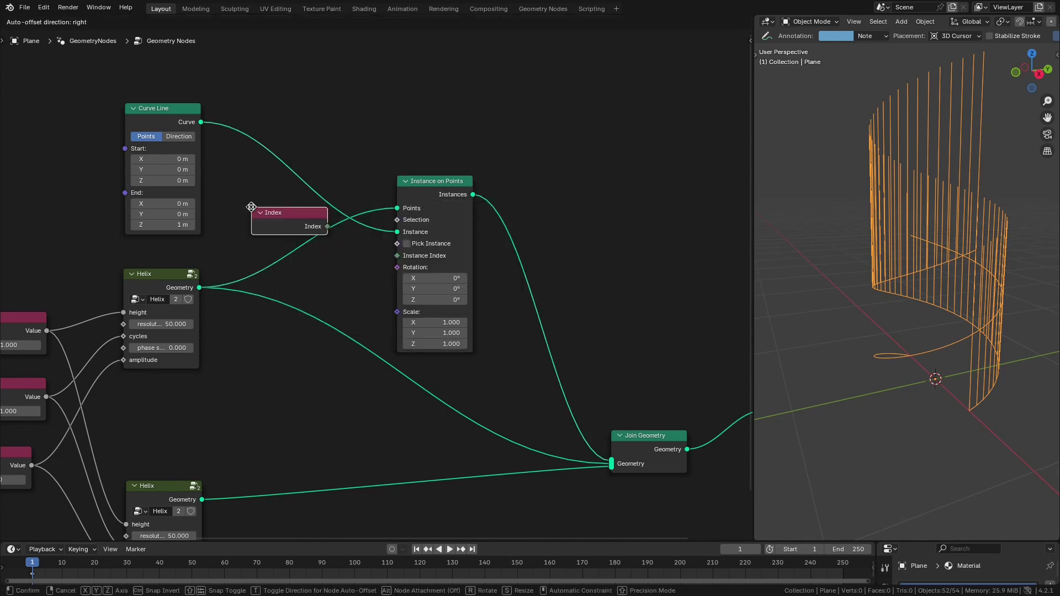
pyautogui.click(170, 245)
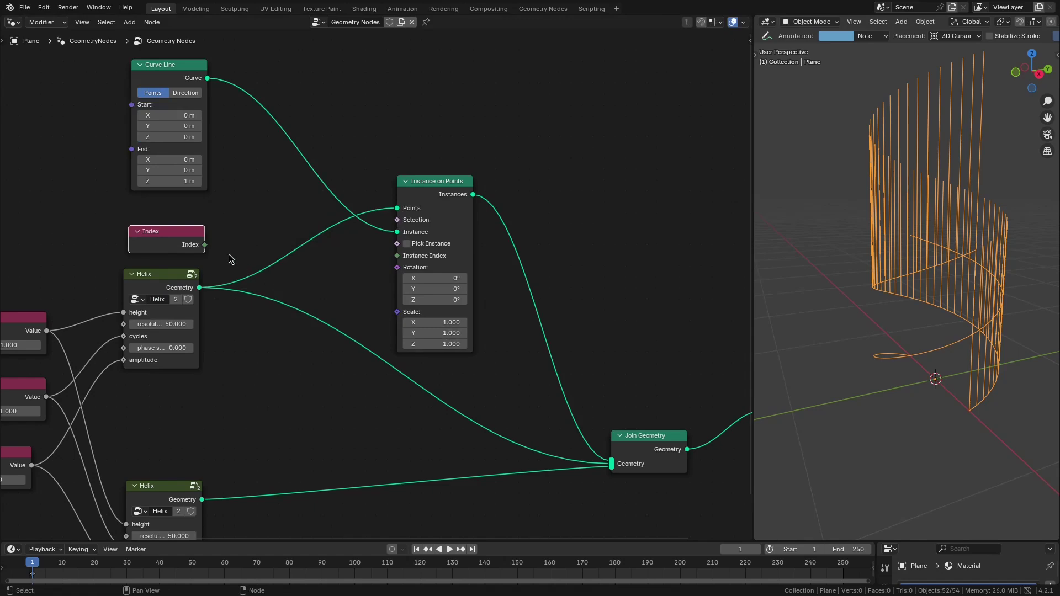
# Add a Floored Modulo node fed by the Index node and arrange both between Curve Line and the upper Helix
pyautogui.click(223, 220)
pyautogui.hotkey('shift', 'a')
pyautogui.write('modi')
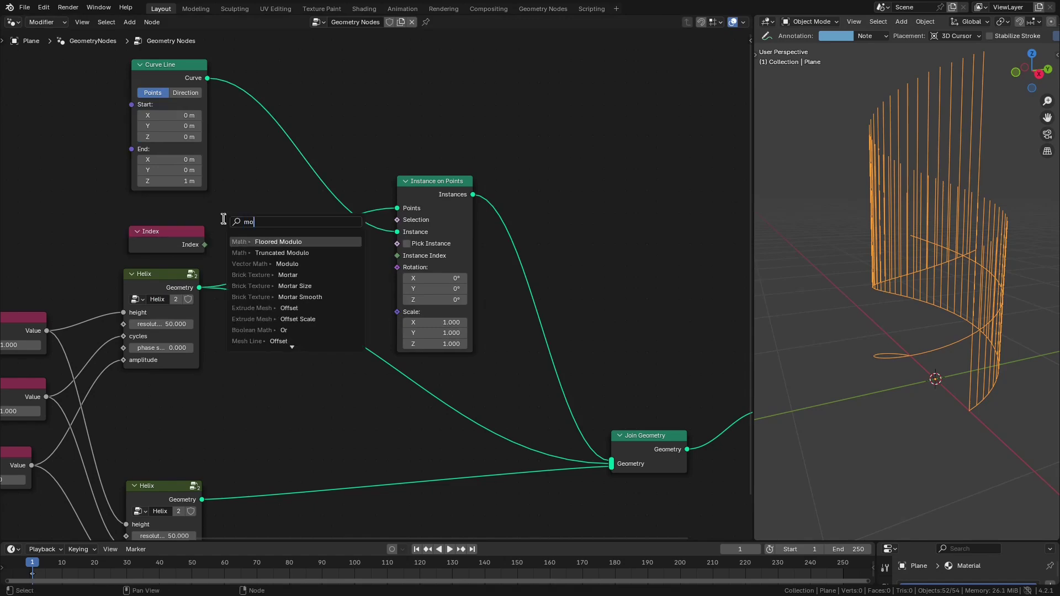
pyautogui.press('Return')
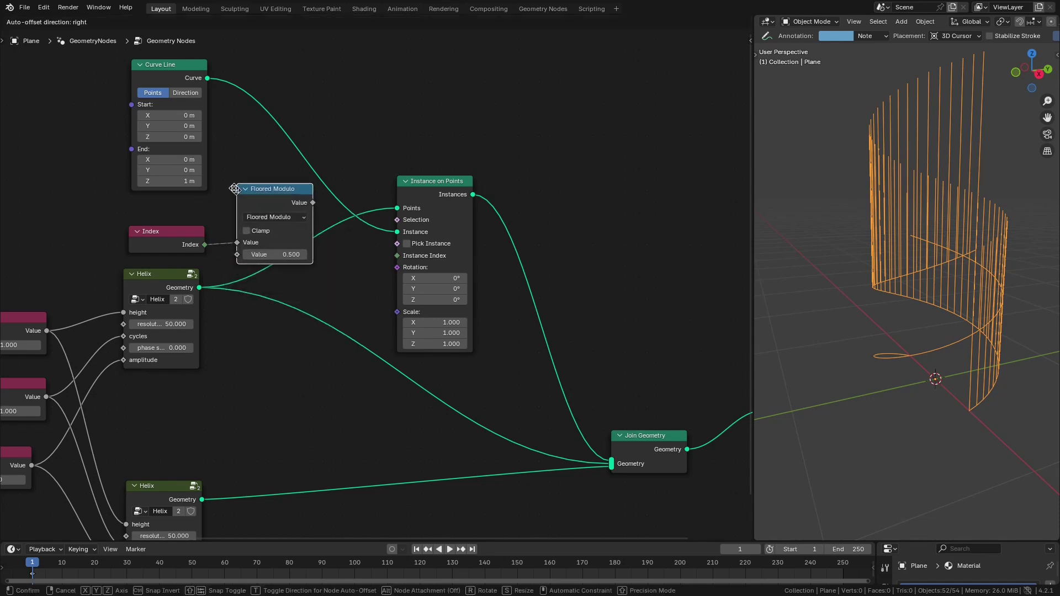
pyautogui.click(229, 189)
pyautogui.moveTo(179, 236); pyautogui.dragTo(111, 203)
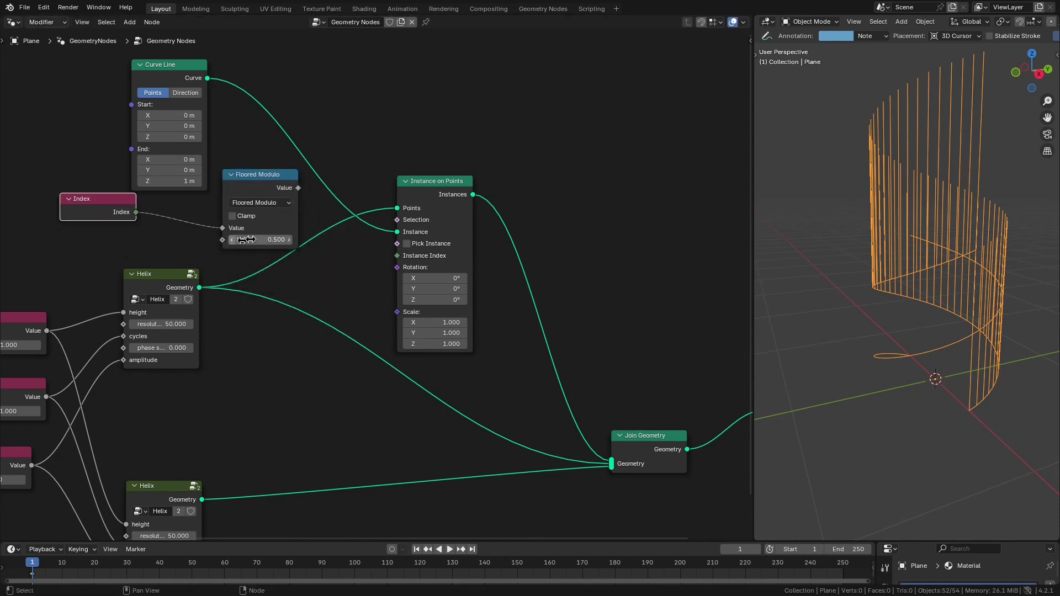
pyautogui.moveTo(266, 190); pyautogui.dragTo(234, 206)
# Add an Equal comparison set to Integer, feed A from Floored Modulo, and connect its result to Instance on Points' Selection
pyautogui.click(293, 180)
pyautogui.hotkey('shift', 'a')
pyautogui.write('equ')
pyautogui.press('Return')
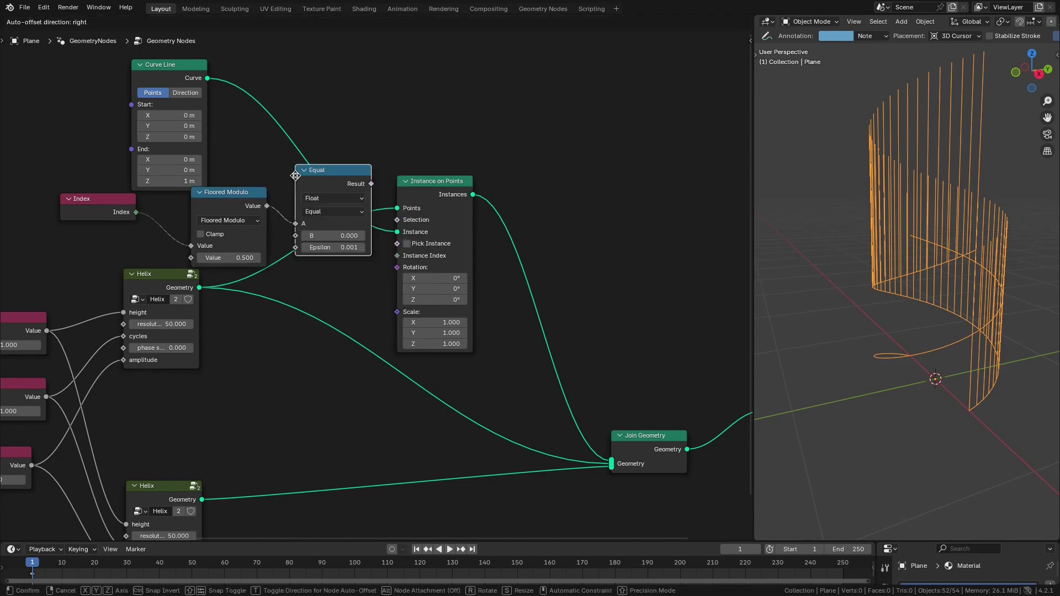
pyautogui.click(295, 176)
pyautogui.click(336, 200)
pyautogui.click(339, 236)
pyautogui.moveTo(266, 206); pyautogui.dragTo(295, 223)
pyautogui.moveTo(371, 184); pyautogui.dragTo(397, 220)
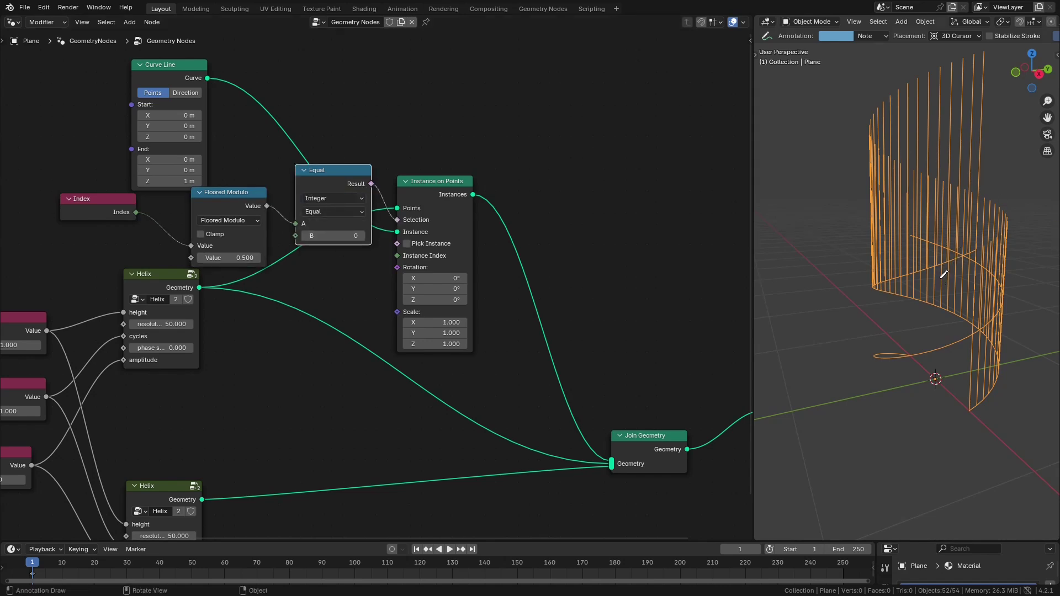
pyautogui.moveTo(323, 238); pyautogui.dragTo(407, 218, button='middle')
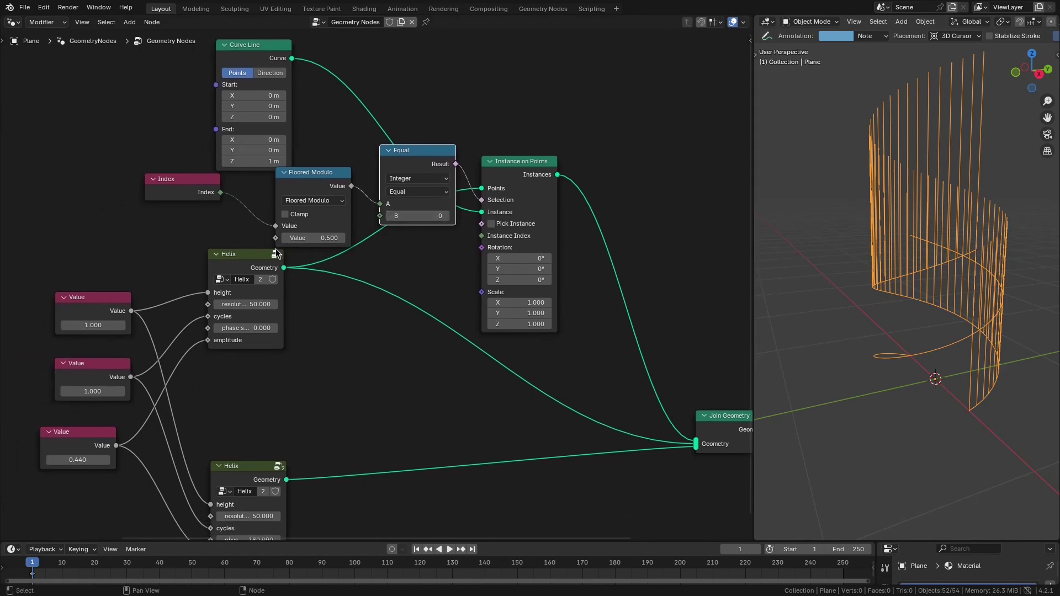
pyautogui.moveTo(275, 238); pyautogui.dragTo(168, 211)
pyautogui.write('val')
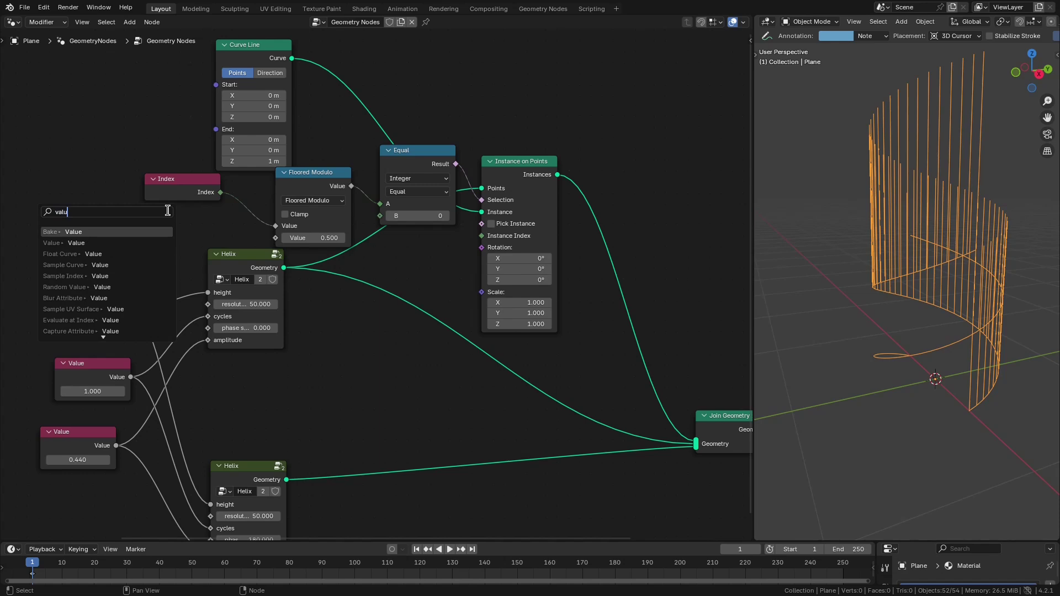
pyautogui.write('u')
pyautogui.press('Return')
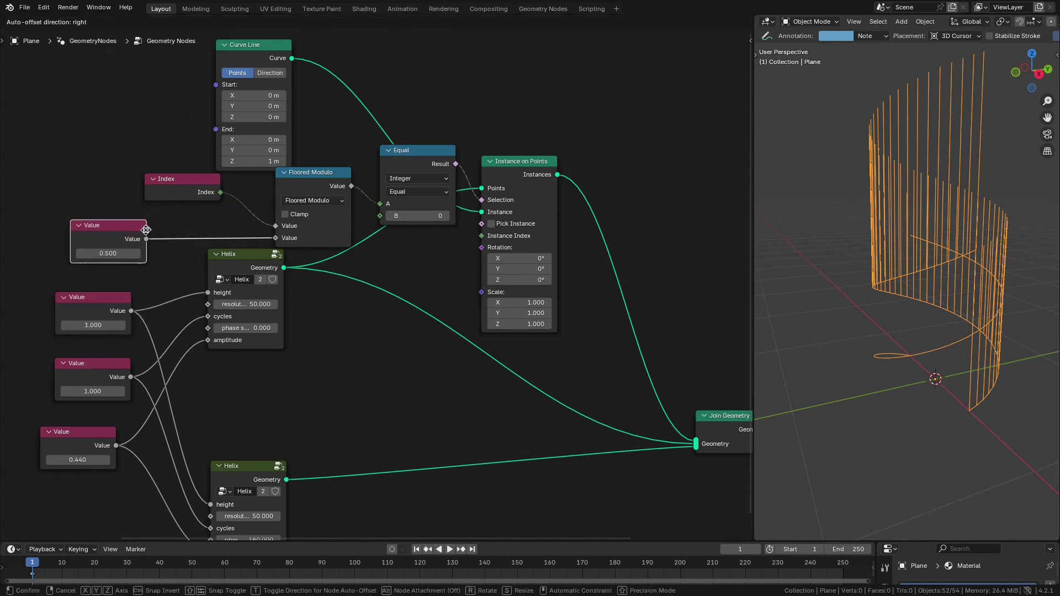
pyautogui.click(138, 234)
pyautogui.press('F2')
pyautogui.write('connector')
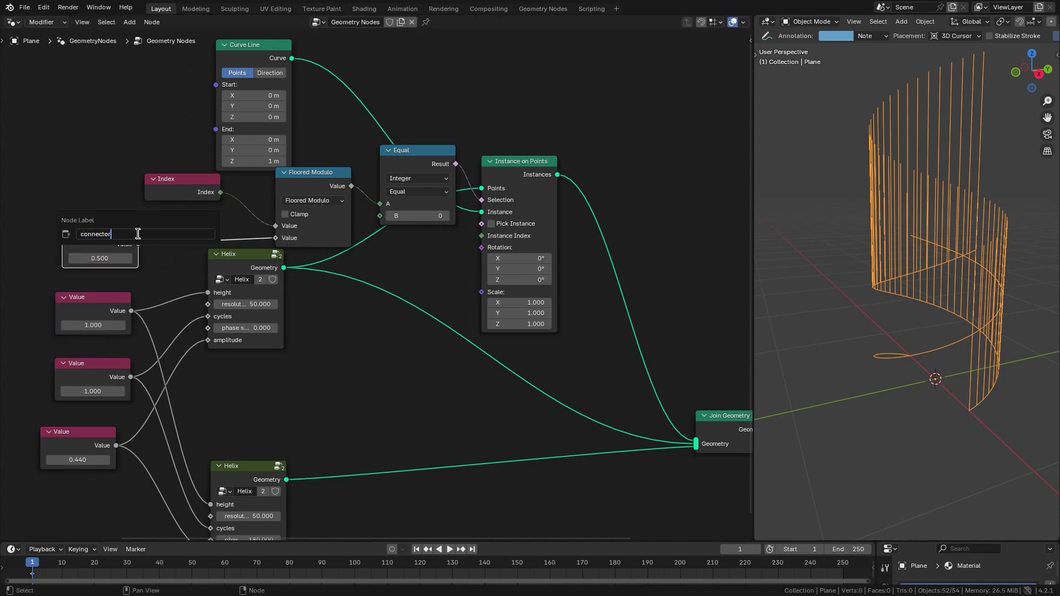
pyautogui.write(' interval')
pyautogui.press('Return')
pyautogui.press('x')
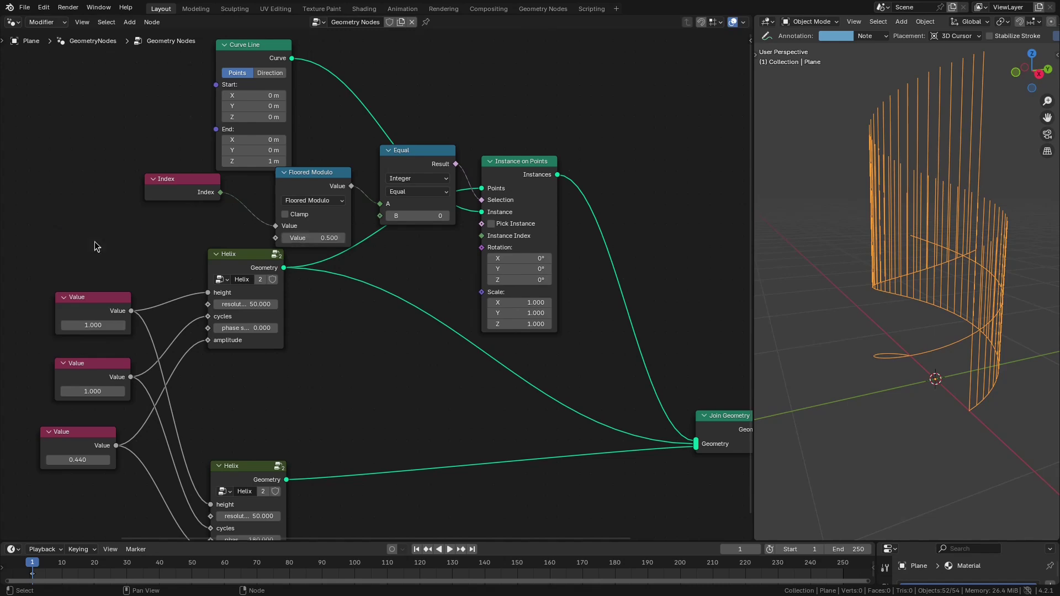
# Feed Floored Modulo's second value from a new Integer node labelled "connector interval"
pyautogui.moveTo(276, 238); pyautogui.dragTo(174, 228)
pyautogui.write('inte')
pyautogui.press('Return')
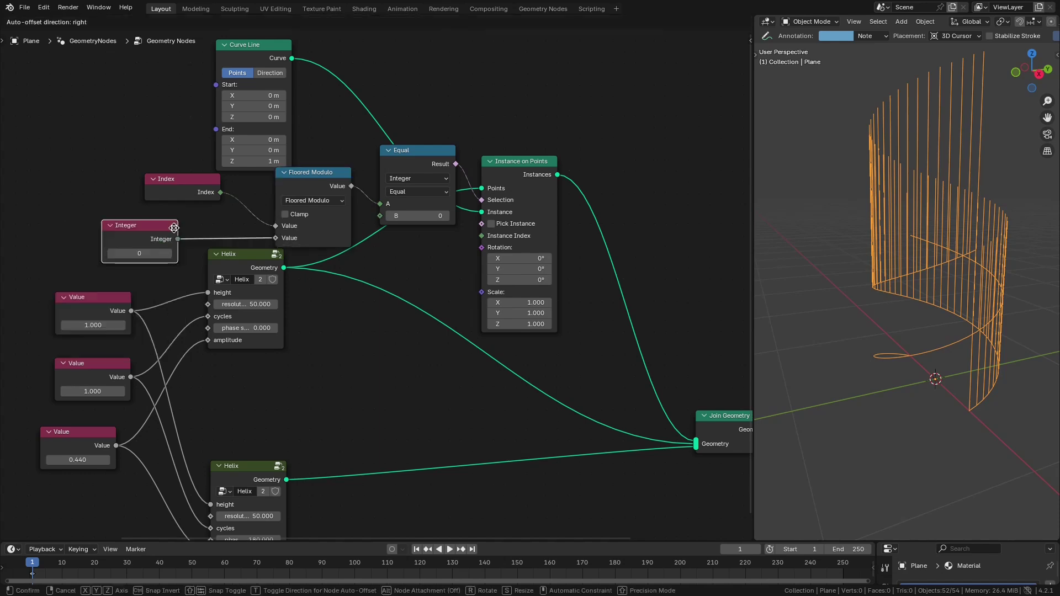
pyautogui.click(141, 229)
pyautogui.press('F2')
pyautogui.write('connector interval')
pyautogui.press('Return')
# Set the connector interval to 3 and inspect the instanced lines from several angles
pyautogui.click(137, 254)
pyautogui.click(137, 255)
pyautogui.click(137, 254)
pyautogui.moveTo(939, 343)
pyautogui.mouseDown(button='middle')
pyautogui.moveTo(906, 356)
pyautogui.moveTo(933, 363)
pyautogui.moveTo(926, 346)
pyautogui.mouseUp(button='middle')
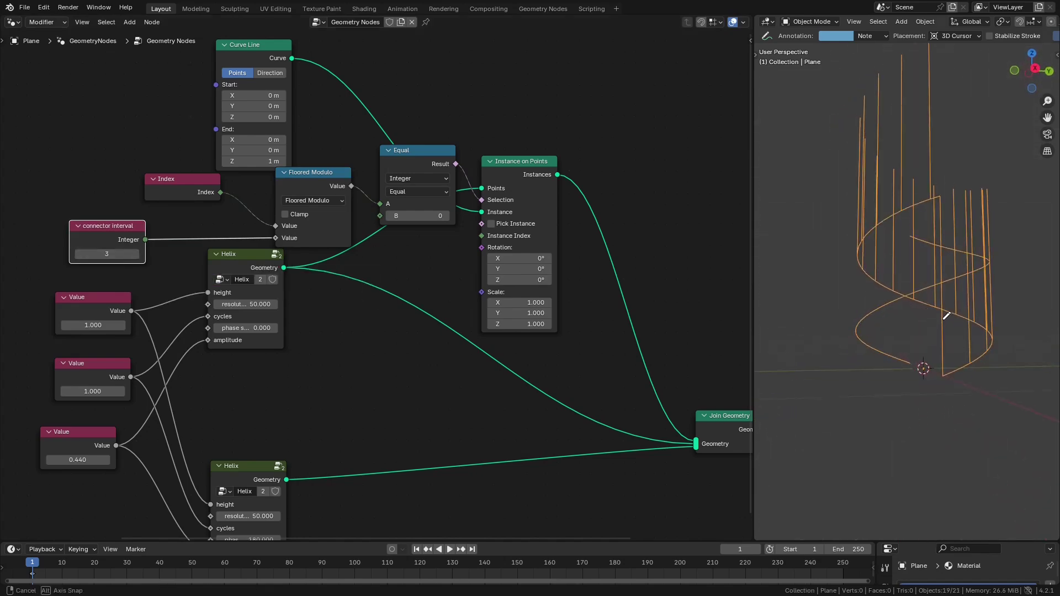
pyautogui.moveTo(696, 350); pyautogui.dragTo(579, 265, button='middle')
pyautogui.moveTo(908, 317); pyautogui.dragTo(930, 297, button='middle')
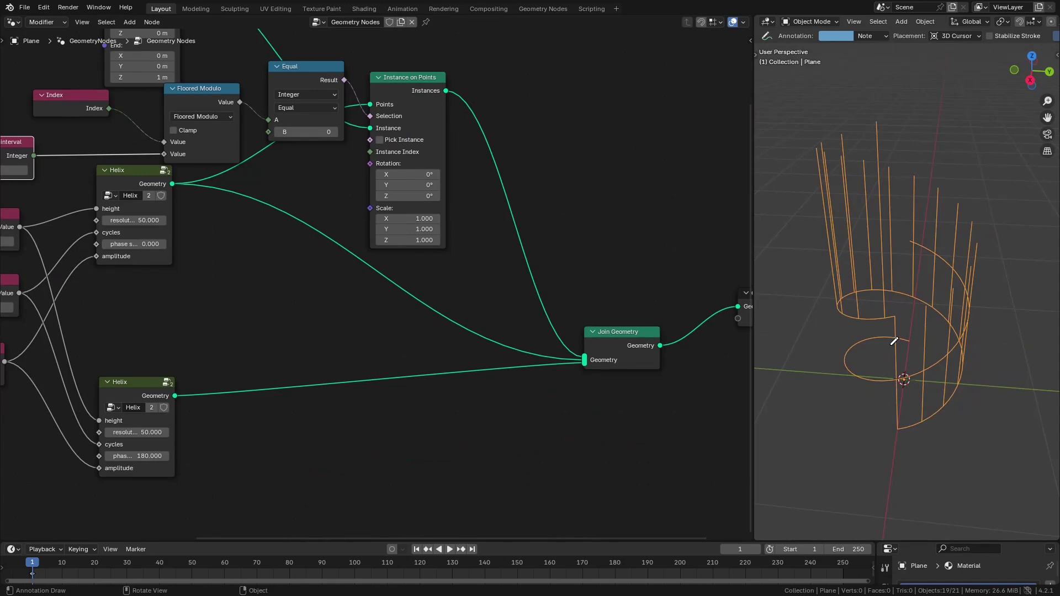
# Add a Sample Index node beside the lower Helix and feed its geometry from that Helix
pyautogui.moveTo(431, 415); pyautogui.dragTo(406, 400, button='middle')
pyautogui.click(163, 373)
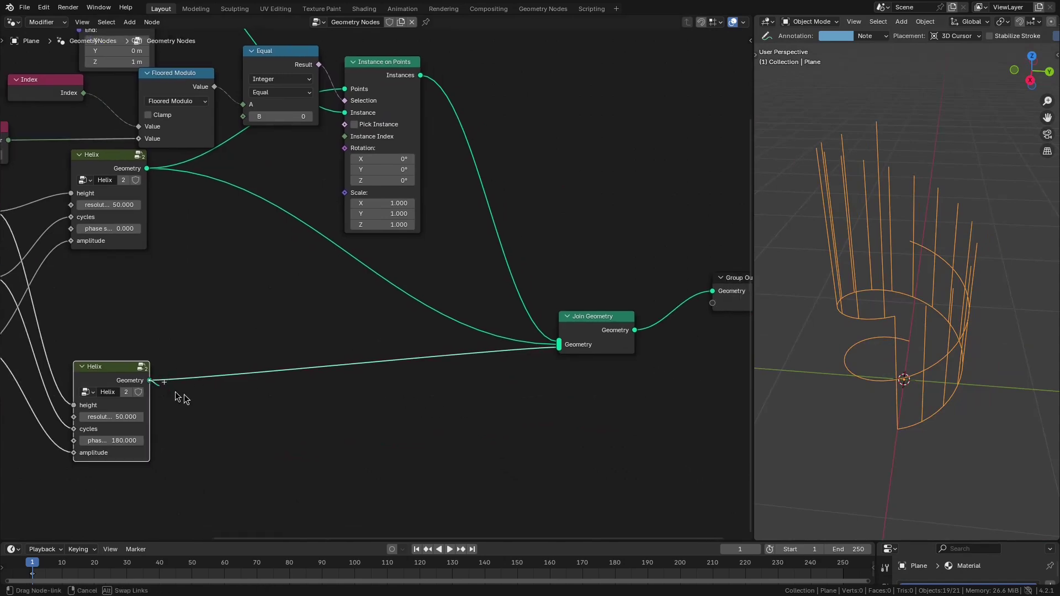
pyautogui.hotkey('shift', 'a')
pyautogui.write('sampl')
pyautogui.press('Return')
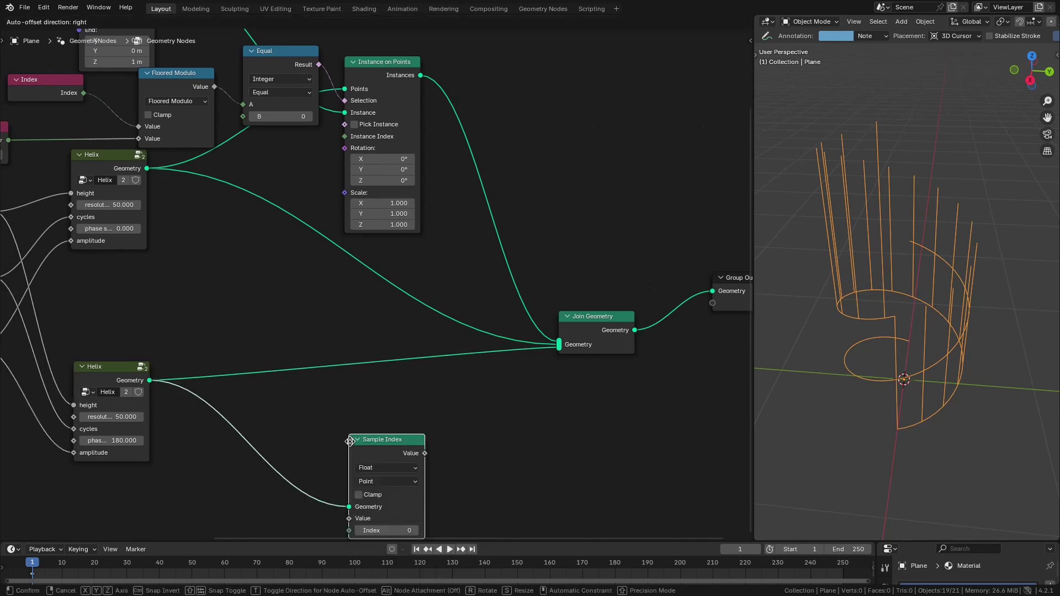
pyautogui.click(342, 422)
pyautogui.scroll(1, 343, 422)
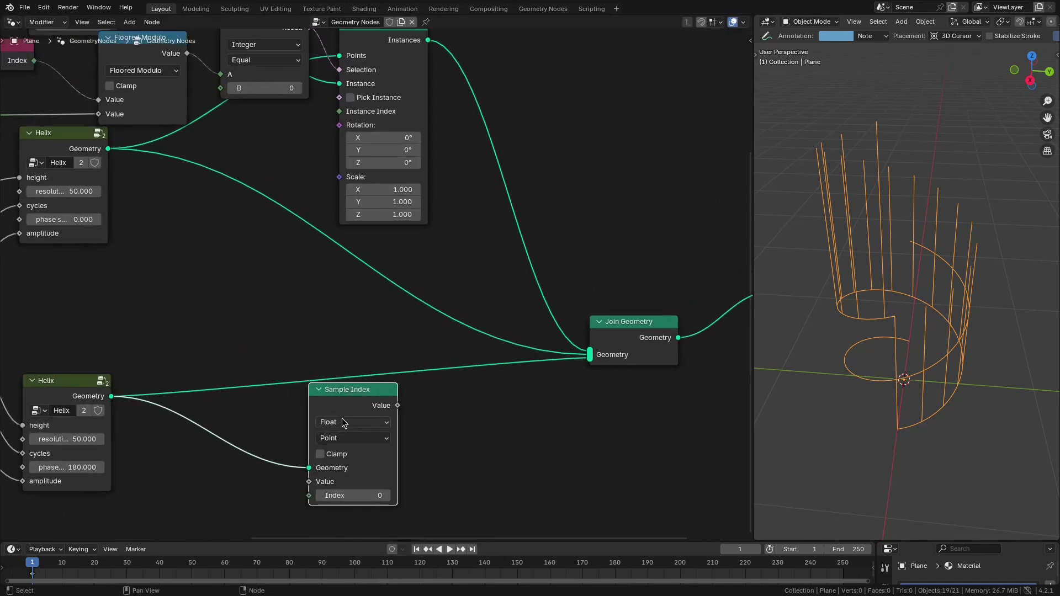
pyautogui.moveTo(342, 423); pyautogui.dragTo(371, 350, button='middle')
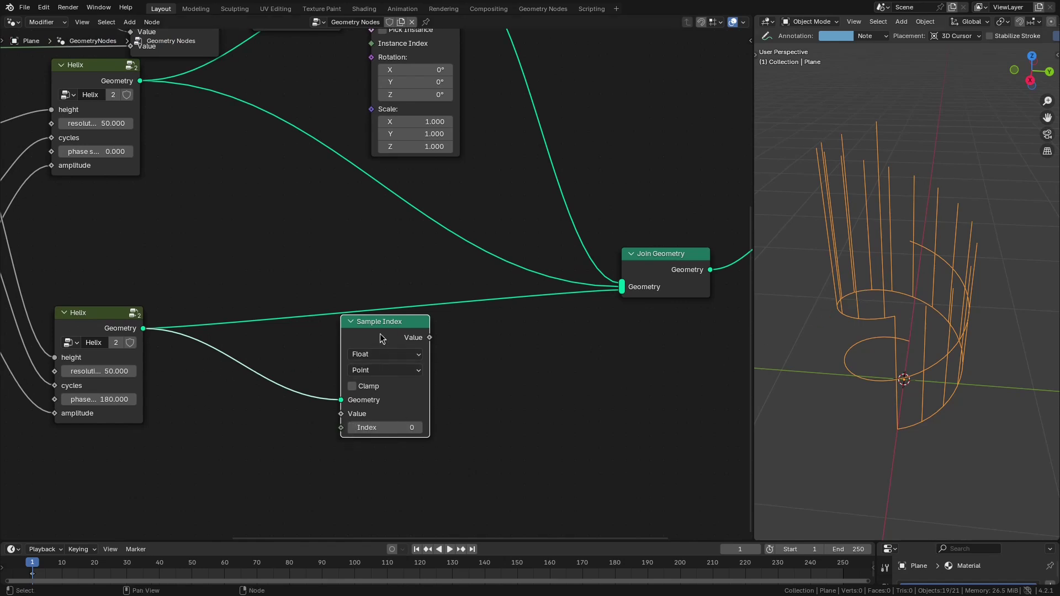
# Feed Sample Index's Index from a new Index node and its Value from a new Position node
pyautogui.moveTo(380, 338); pyautogui.dragTo(368, 330)
pyautogui.write('in')
pyautogui.moveTo(329, 420); pyautogui.dragTo(267, 393)
pyautogui.press('Return')
pyautogui.click(274, 469)
pyautogui.write('pos')
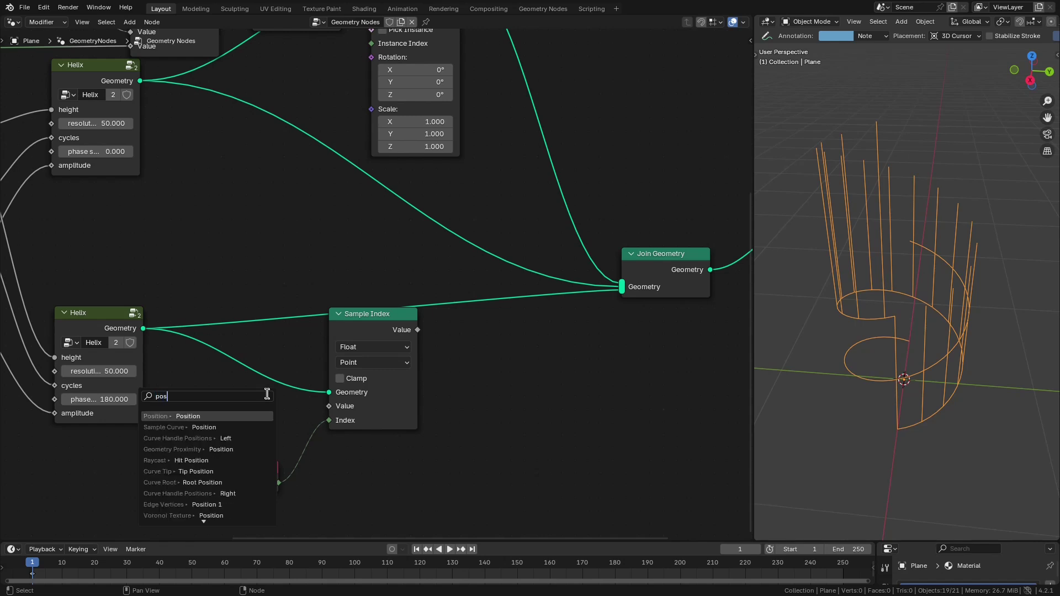
pyautogui.write('i')
pyautogui.press('Return')
pyautogui.click(268, 411)
pyautogui.moveTo(246, 470); pyautogui.dragTo(226, 471)
pyautogui.click(226, 413)
# Set Sample Index's data type to Vector and inspect the instanced lines
pyautogui.scroll(-2, 380, 405)
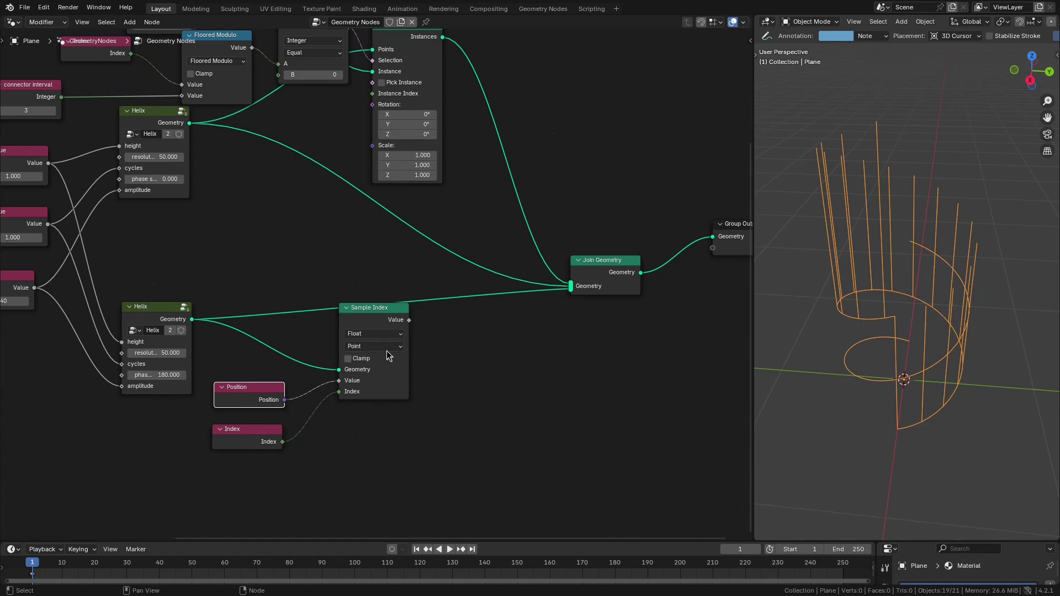
pyautogui.click(382, 335)
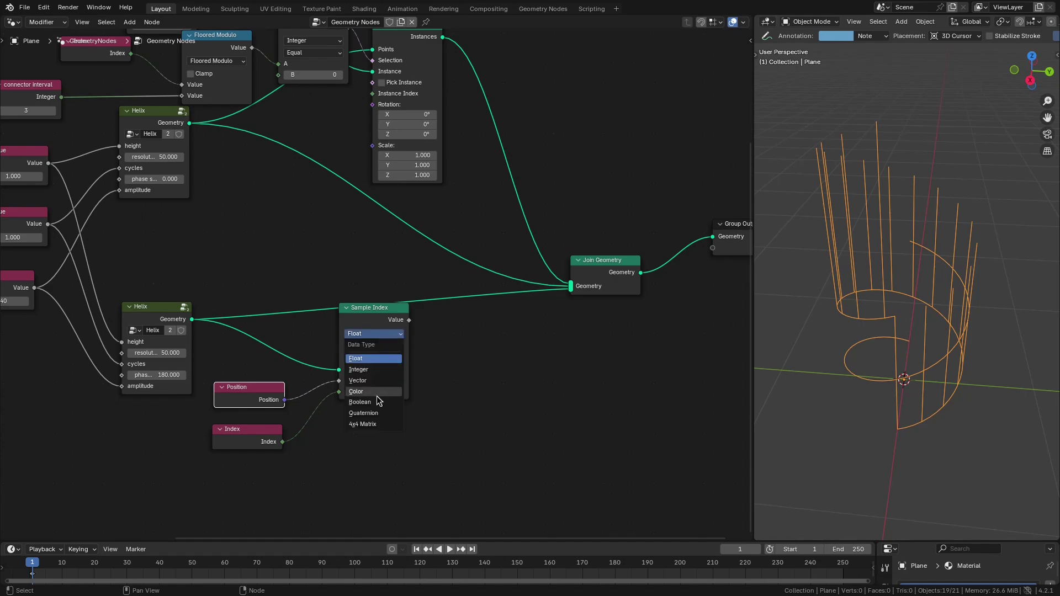
pyautogui.click(358, 380)
pyautogui.scroll(2, 390, 390)
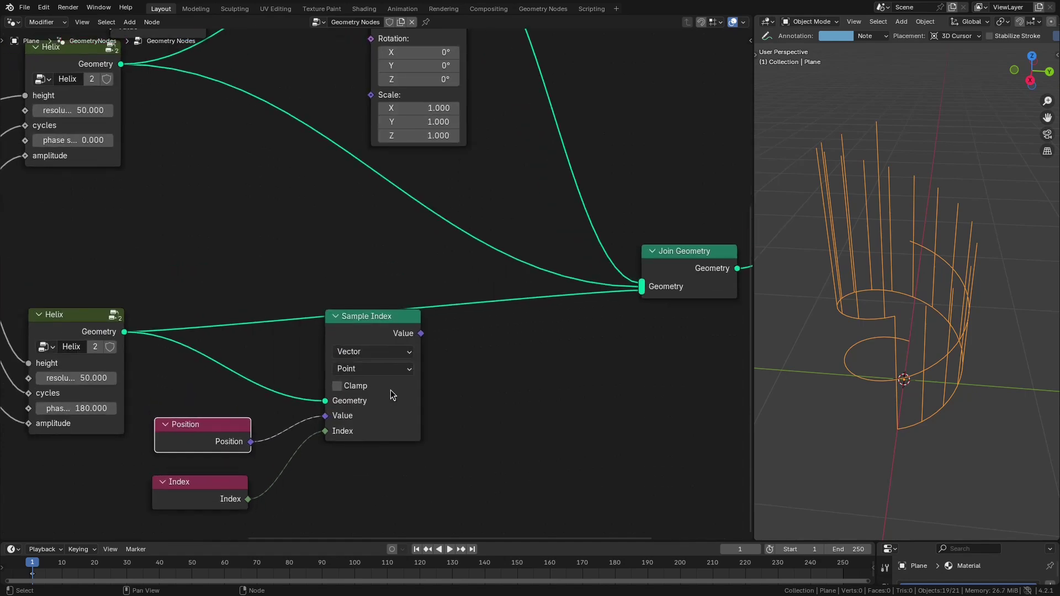
pyautogui.scroll(-3, 390, 389)
pyautogui.moveTo(862, 331); pyautogui.dragTo(888, 357, button='middle')
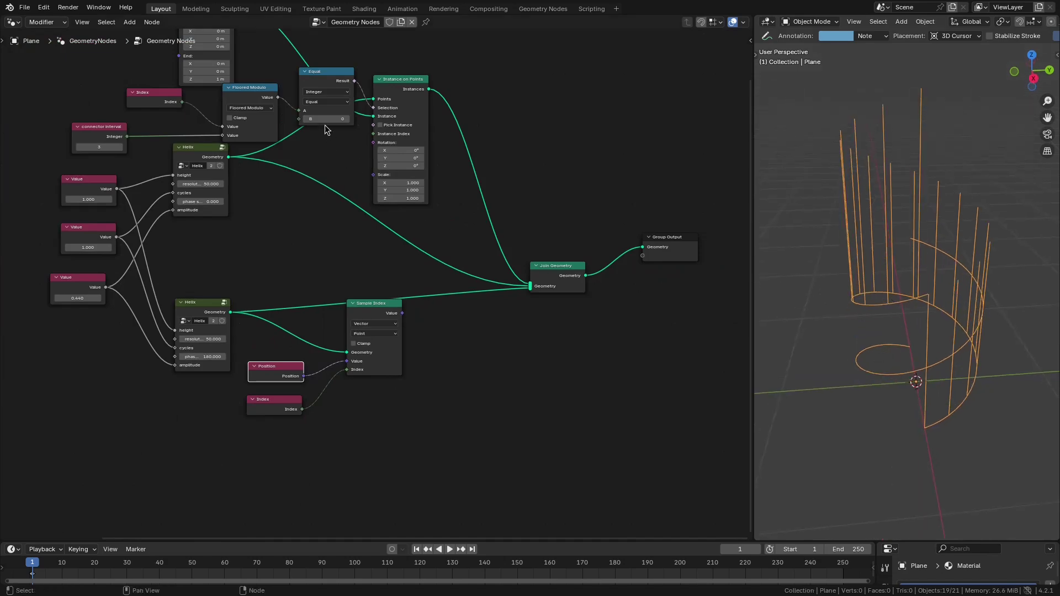
# Reposition both Index nodes and Sample Index to make room, and set the connector interval to 2
pyautogui.moveTo(164, 105); pyautogui.dragTo(112, 101)
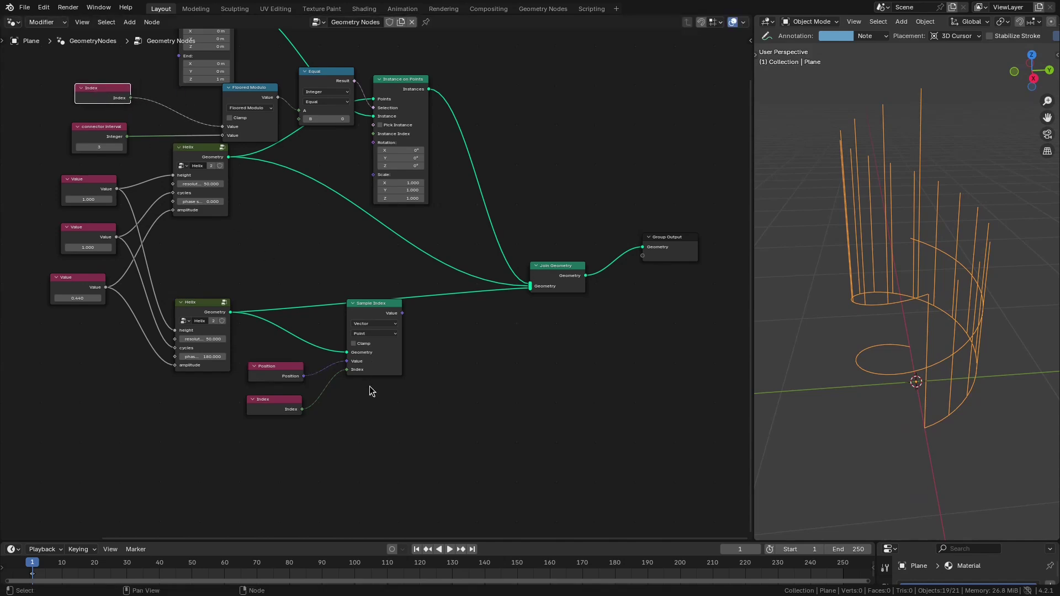
pyautogui.scroll(4, 369, 385)
pyautogui.moveTo(370, 321); pyautogui.dragTo(415, 321)
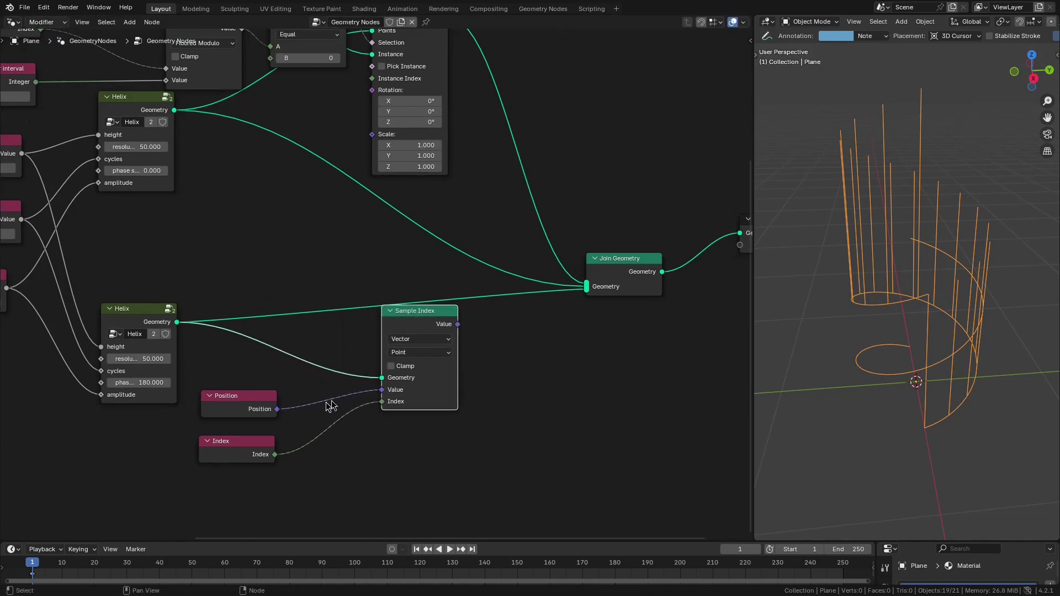
pyautogui.moveTo(246, 458); pyautogui.dragTo(254, 463)
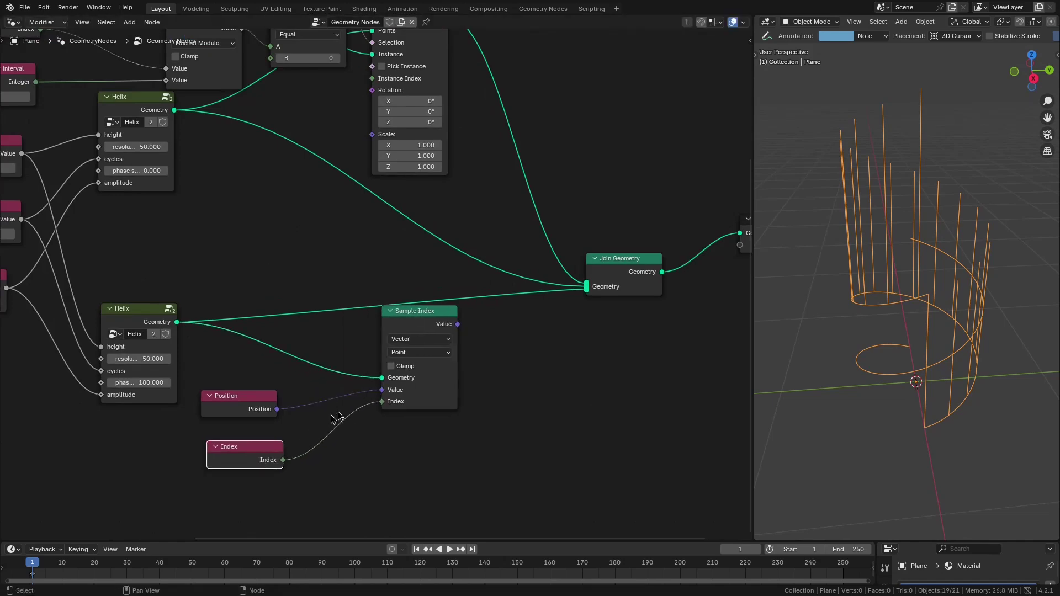
pyautogui.scroll(-1, 356, 418)
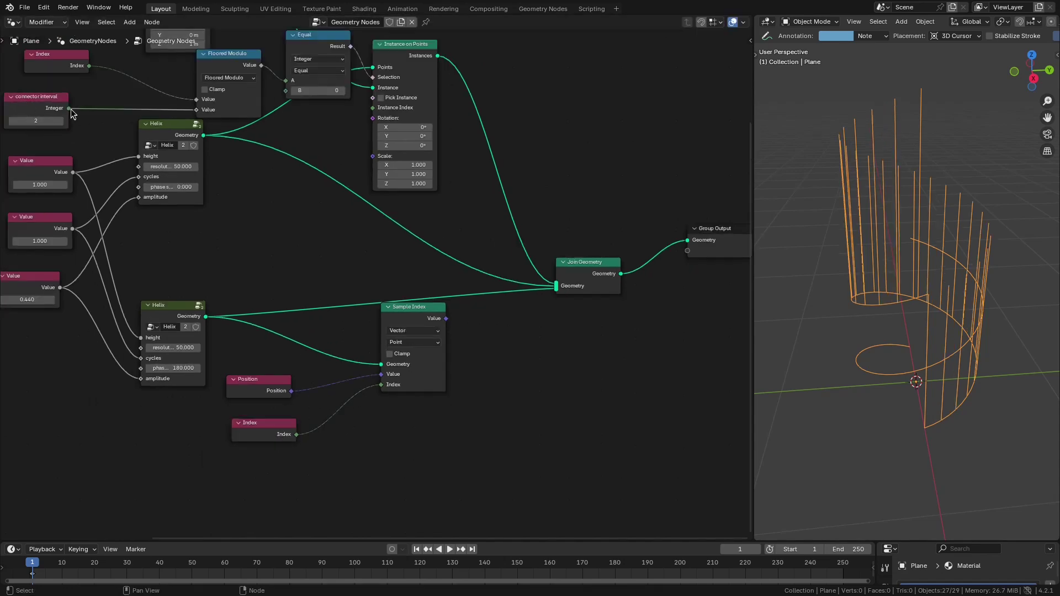
# Add a Multiply node combining the connector interval with the lower Index node, and feed its output into Sample Index's Index
pyautogui.hotkey('shift', 'a')
pyautogui.write('mul')
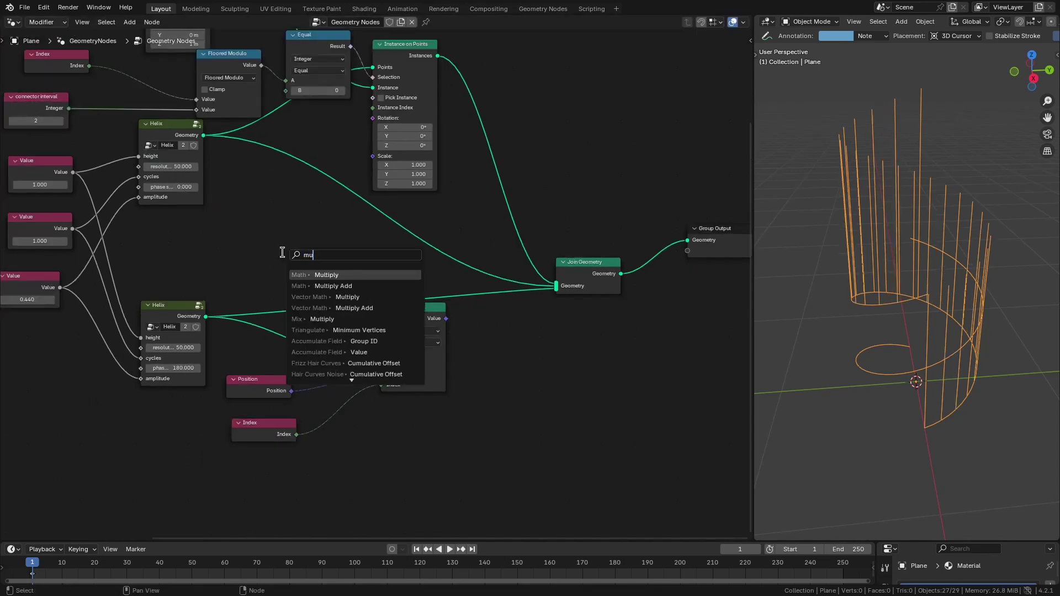
pyautogui.press('Return')
pyautogui.click(287, 236)
pyautogui.moveTo(296, 434); pyautogui.dragTo(288, 284)
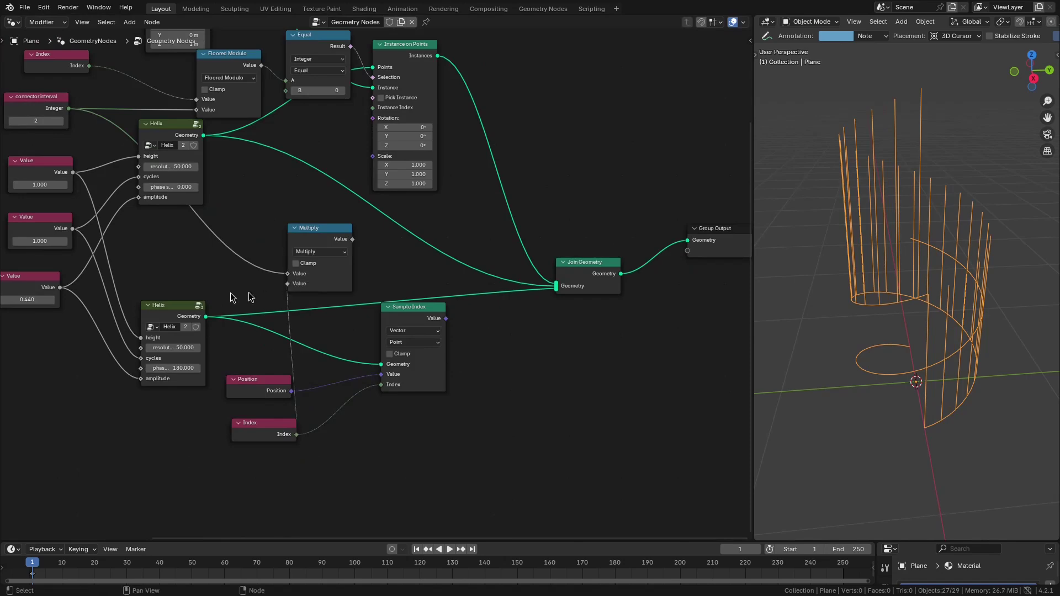
pyautogui.moveTo(259, 436); pyautogui.dragTo(157, 439)
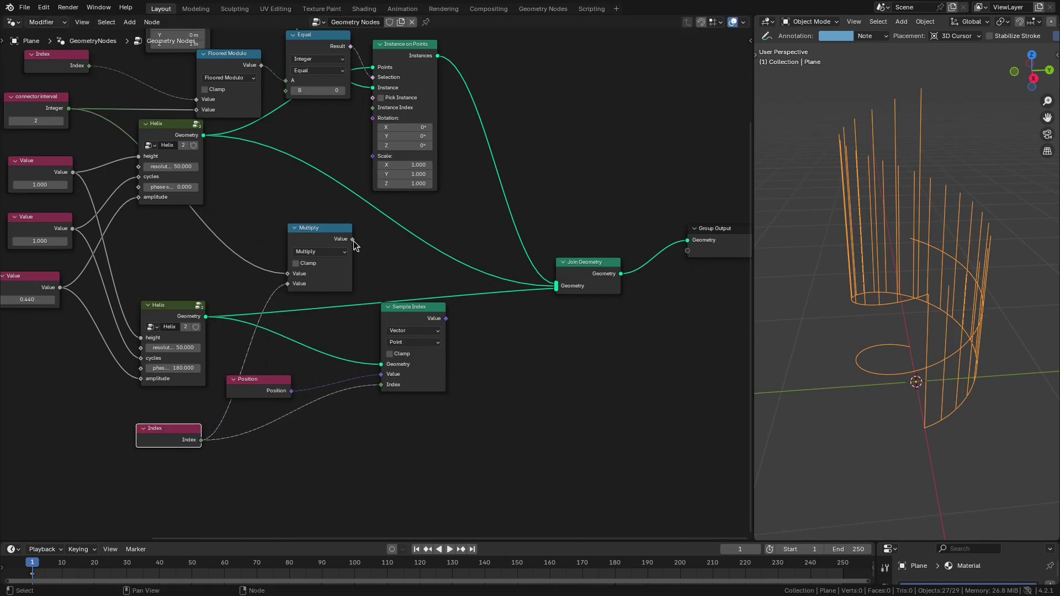
pyautogui.moveTo(311, 238); pyautogui.dragTo(311, 425)
# Rearrange Join Geometry and Group Output to leave space beside Sample Index, and inspect the lines on the helix
pyautogui.moveTo(473, 413); pyautogui.dragTo(398, 439, button='middle')
pyautogui.moveTo(502, 296); pyautogui.dragTo(498, 285)
pyautogui.moveTo(629, 255); pyautogui.dragTo(666, 255)
pyautogui.moveTo(521, 283); pyautogui.dragTo(529, 279)
pyautogui.moveTo(947, 302); pyautogui.dragTo(910, 251, button='middle')
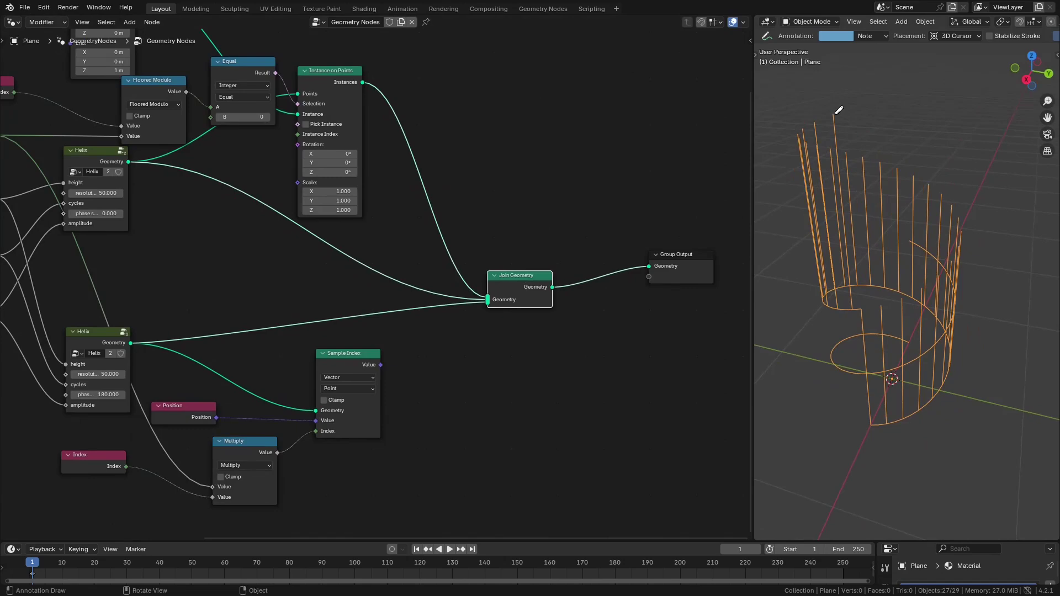
pyautogui.moveTo(859, 315); pyautogui.dragTo(876, 156, button='middle')
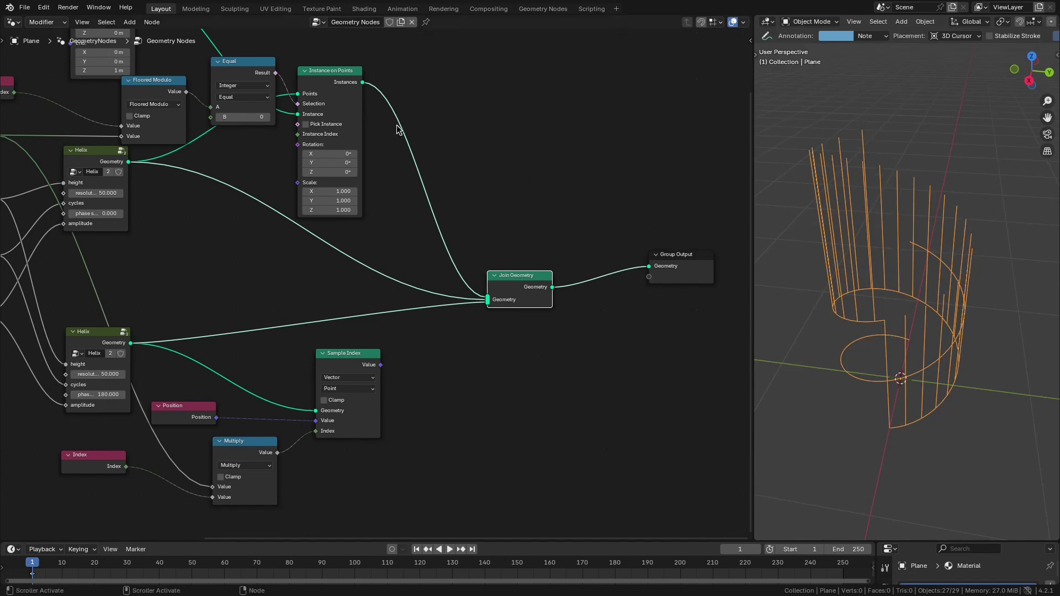
# Insert a Realize Instances node between Instance on Points and Join Geometry
pyautogui.moveTo(898, 226); pyautogui.dragTo(910, 174, button='middle')
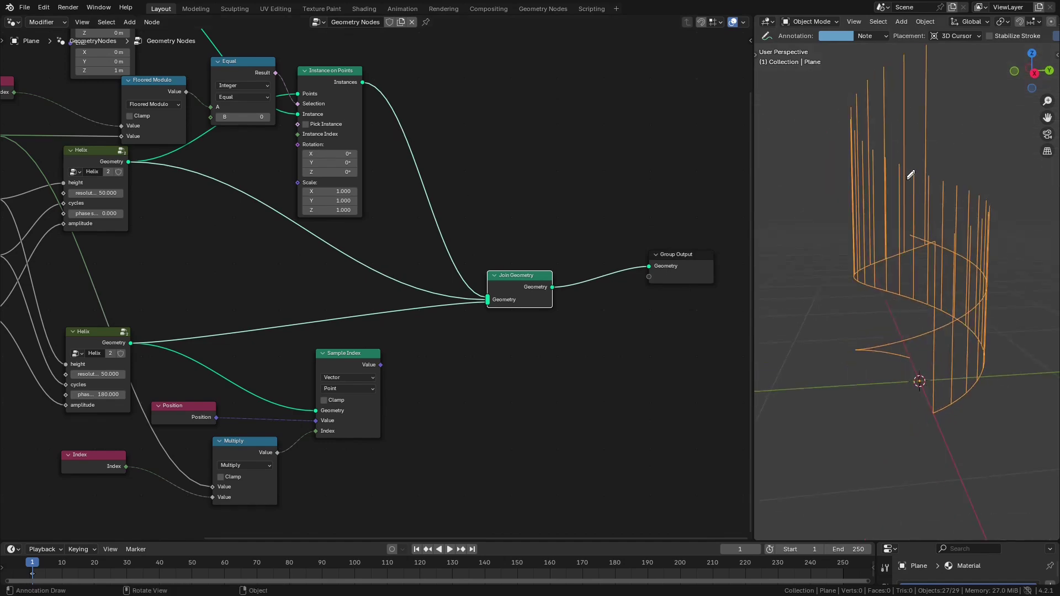
pyautogui.scroll(-3, 905, 257)
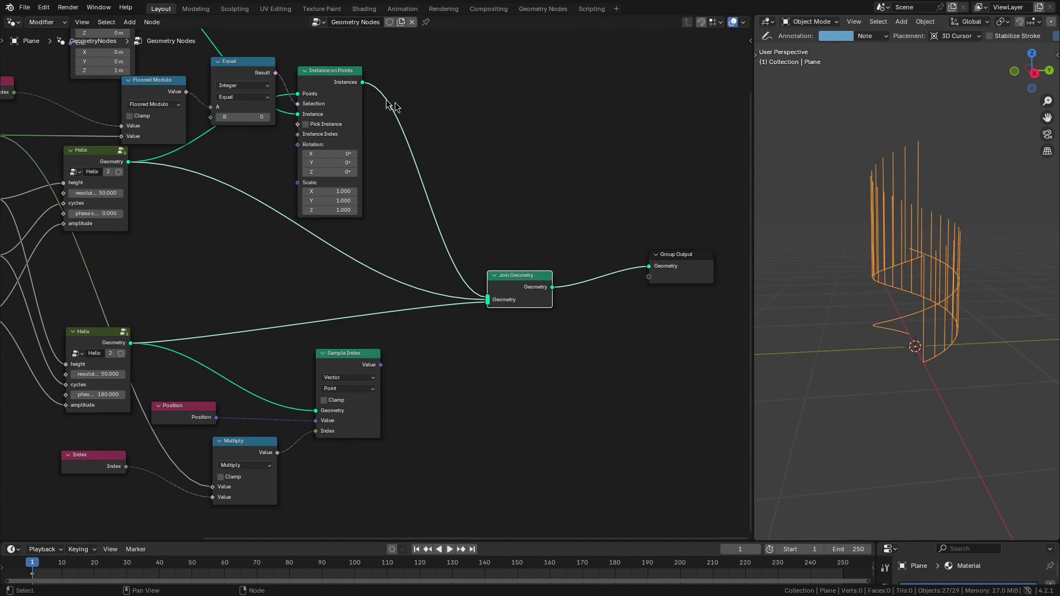
pyautogui.hotkey('shift', 'a')
pyautogui.write('realize')
pyautogui.press('Return')
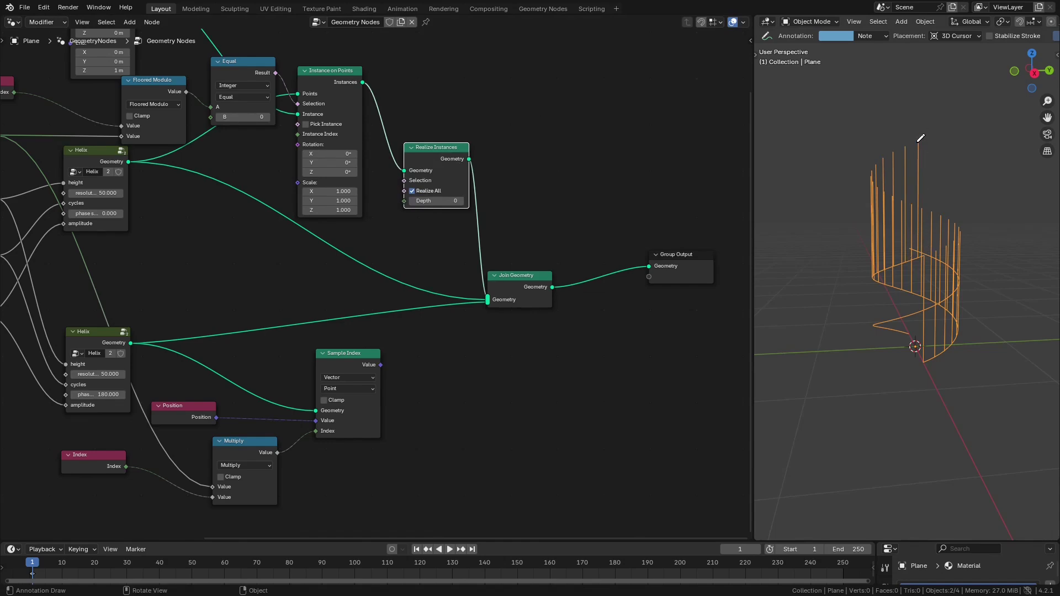
# Reposition Realize Instances, Join Geometry and Group Output to leave space before the join
pyautogui.scroll(2, 917, 249)
pyautogui.moveTo(438, 182); pyautogui.dragTo(426, 174)
pyautogui.moveTo(519, 281); pyautogui.dragTo(547, 279)
pyautogui.moveTo(655, 273); pyautogui.dragTo(666, 273)
pyautogui.moveTo(566, 276); pyautogui.dragTo(586, 276)
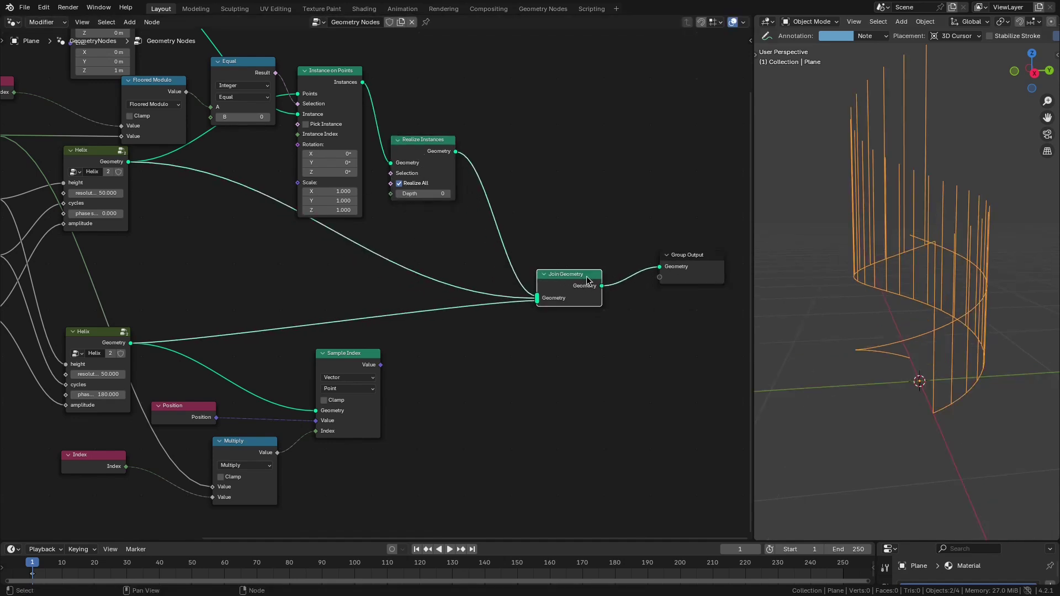
# Add a new Index node just below Realize Instances
pyautogui.hotkey('shift', 'a')
pyautogui.click(444, 219)
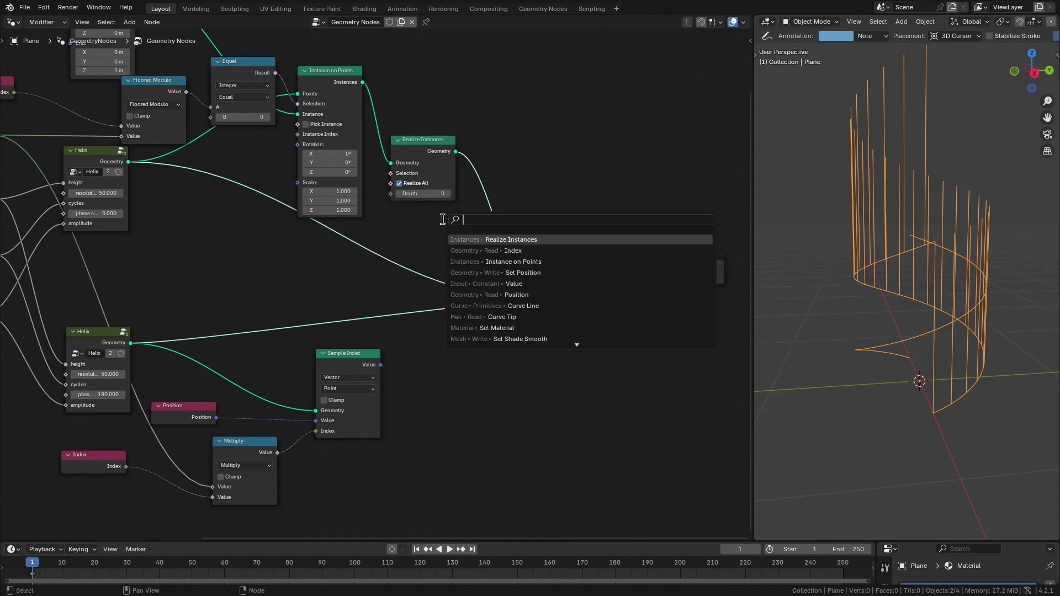
pyautogui.write('index')
pyautogui.press('Return')
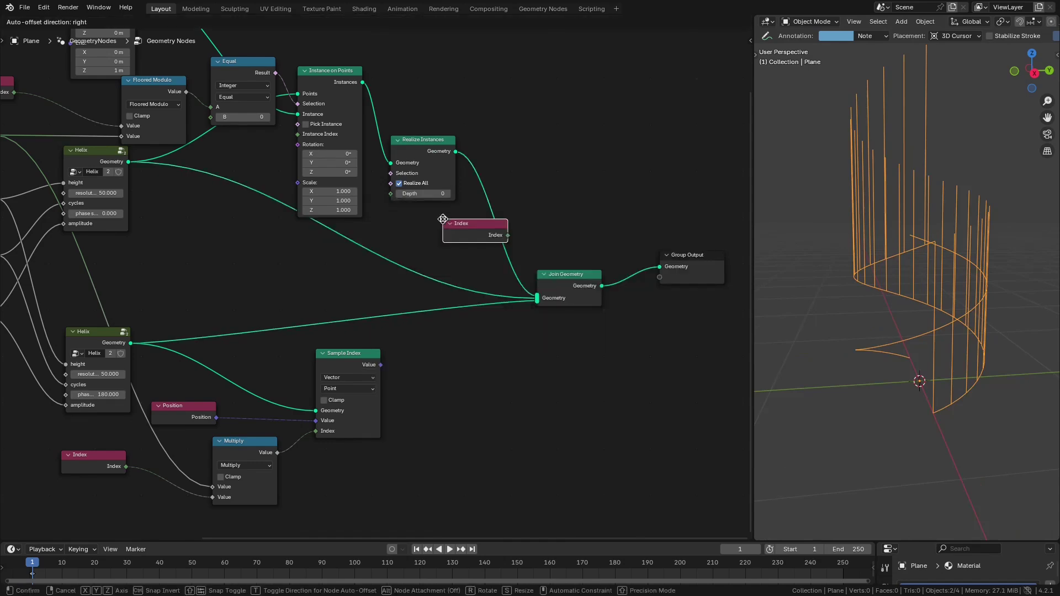
pyautogui.click(396, 230)
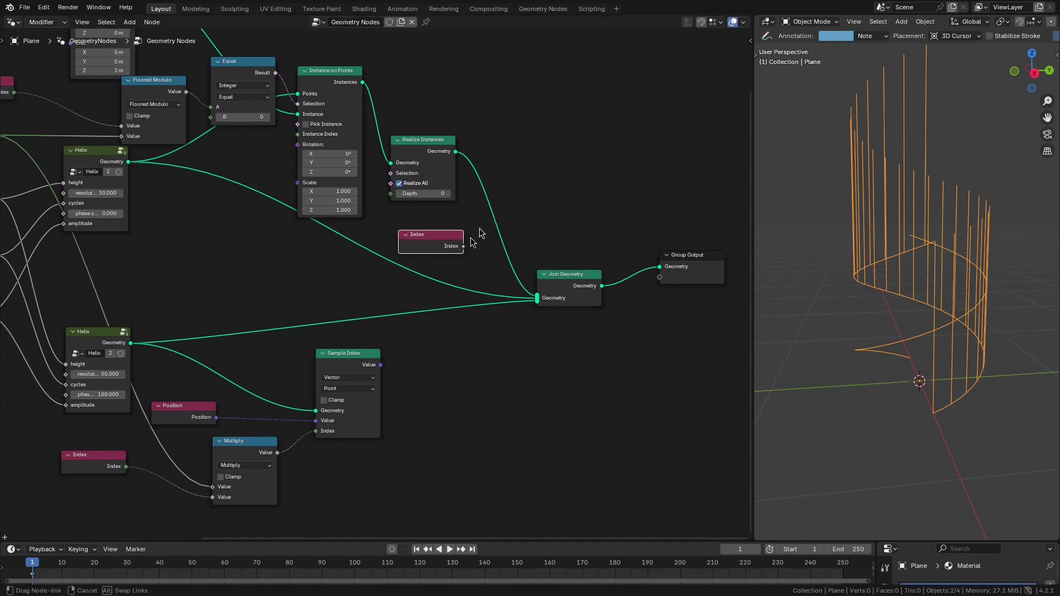
# Feed the new Index into a Floored Modulo node with a value of 2, and inspect the lines
pyautogui.hotkey('shift', 'a')
pyautogui.write('floor')
pyautogui.press('Return')
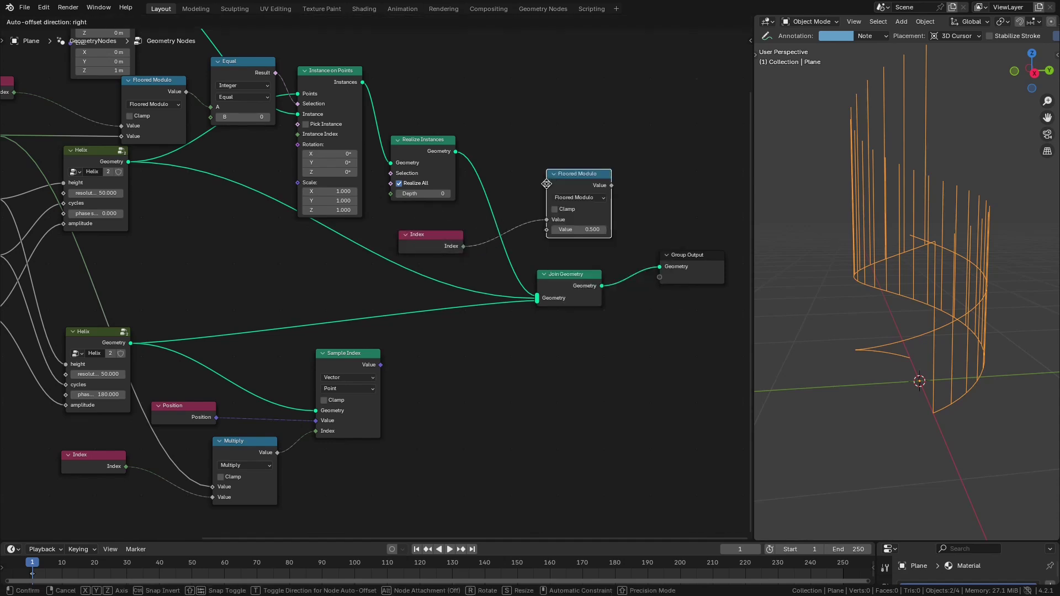
pyautogui.click(531, 182)
pyautogui.click(557, 226)
pyautogui.write('2')
pyautogui.press('Return')
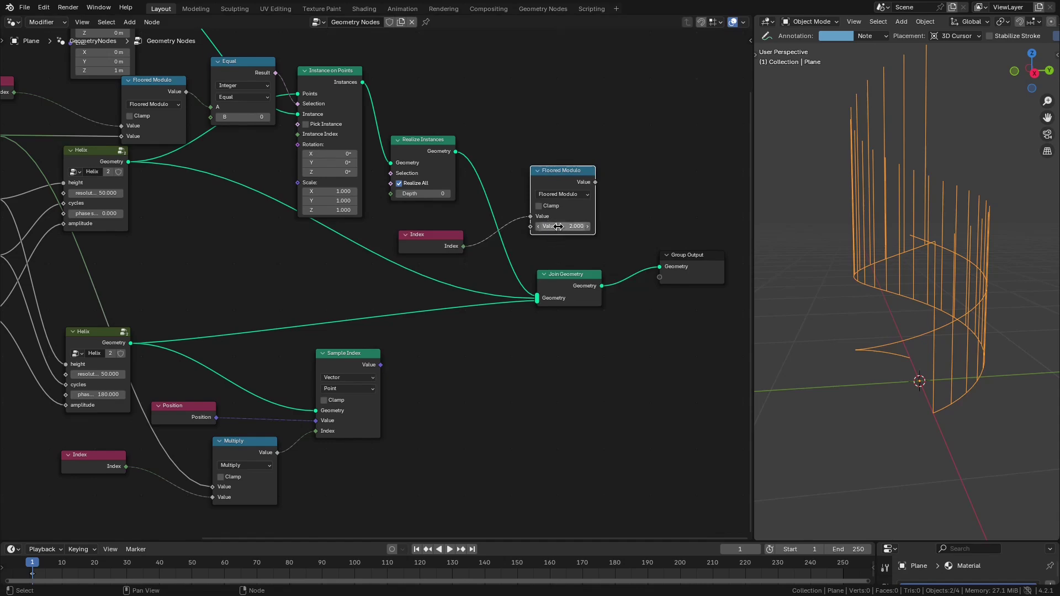
pyautogui.moveTo(567, 182); pyautogui.dragTo(564, 188)
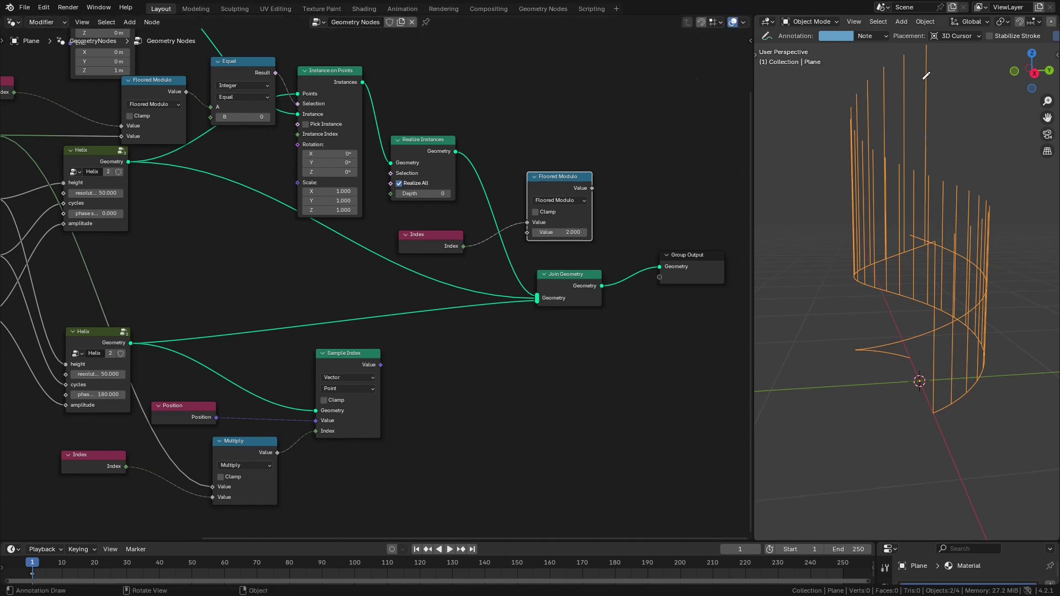
pyautogui.moveTo(925, 75); pyautogui.dragTo(922, 110, button='middle')
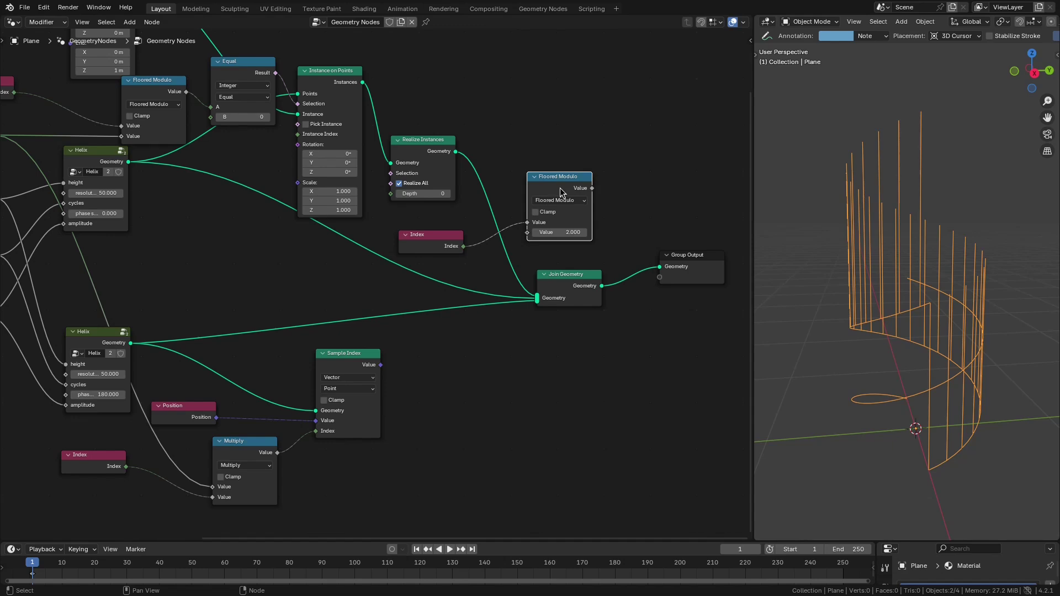
# Insert Set Position after Realize Instances, using the clamped Floored Modulo as Selection and Sample Index's value as Position
pyautogui.moveTo(560, 187); pyautogui.dragTo(539, 189)
pyautogui.hotkey('shift', 'a')
pyautogui.click(515, 151)
pyautogui.write('set pos')
pyautogui.press('Return')
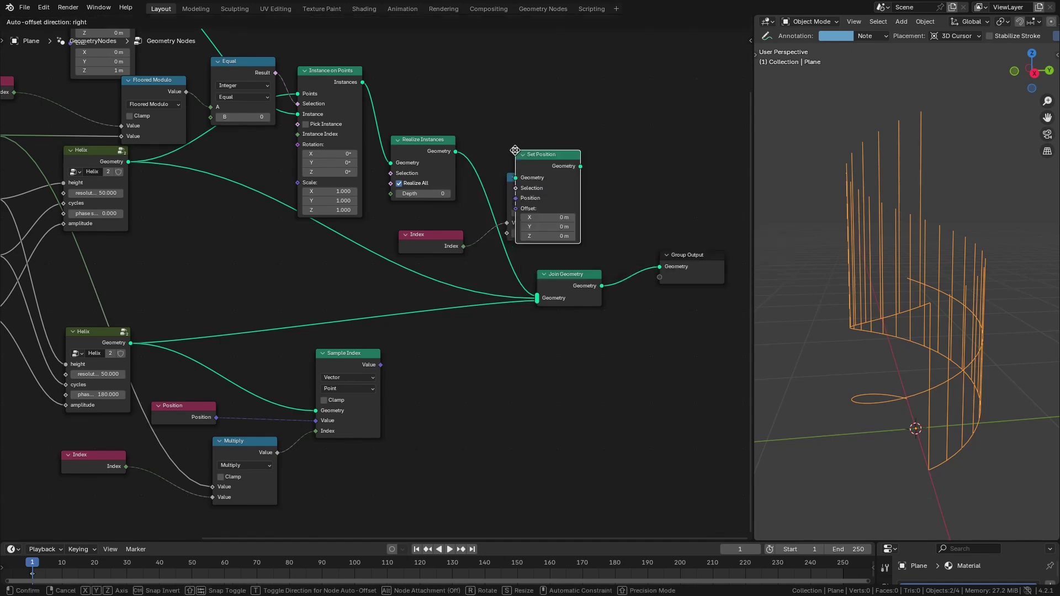
pyautogui.click(473, 115)
pyautogui.moveTo(562, 184); pyautogui.dragTo(522, 160)
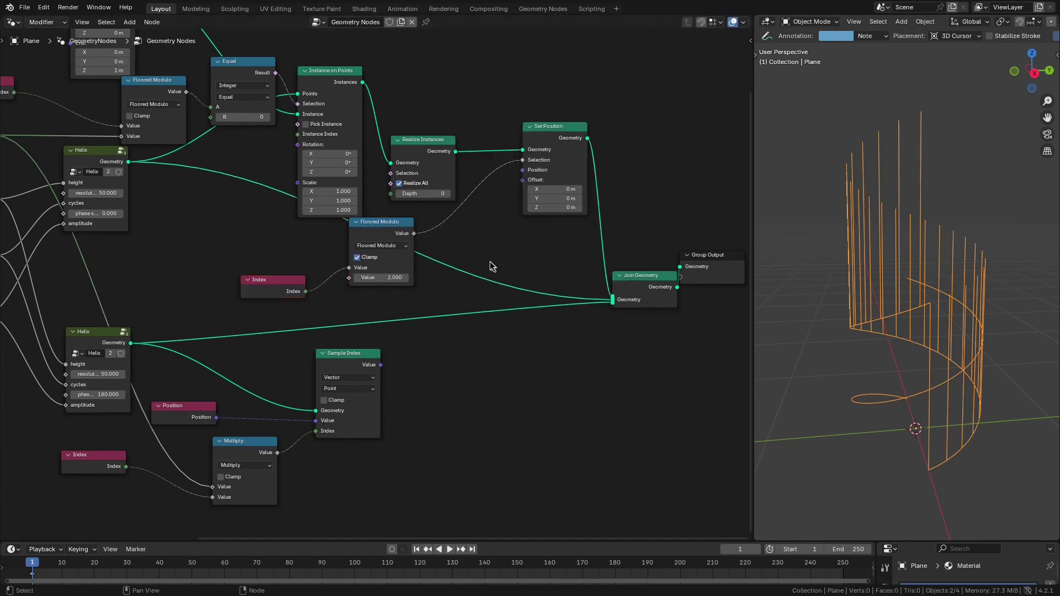
pyautogui.moveTo(380, 365); pyautogui.dragTo(524, 171)
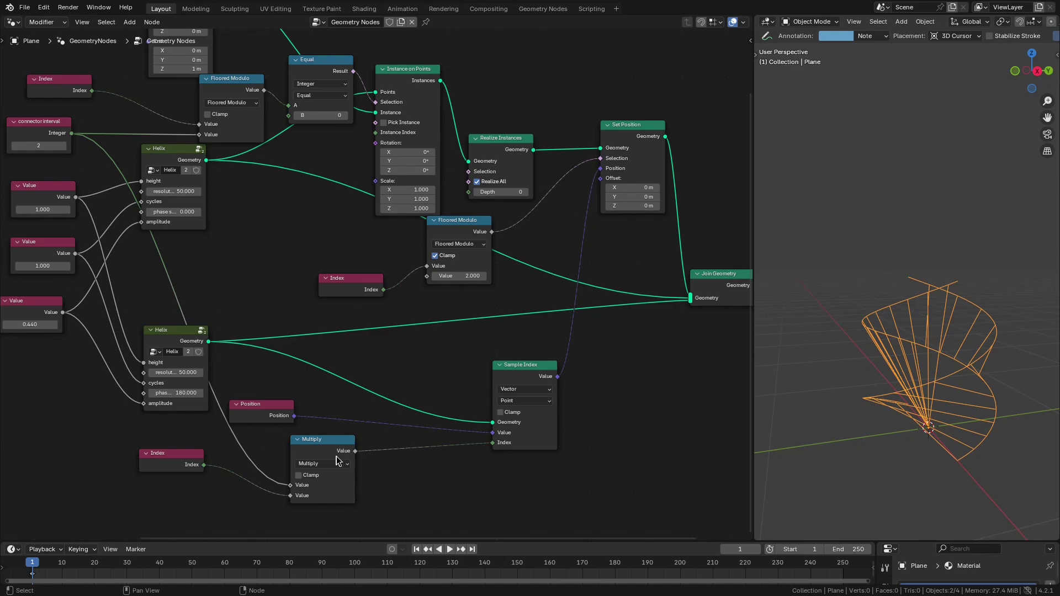
# Add a Divide node that divides the Multiply result by 2, and feed it into Sample Index's Index
pyautogui.moveTo(355, 451); pyautogui.dragTo(381, 473)
pyautogui.click(442, 513)
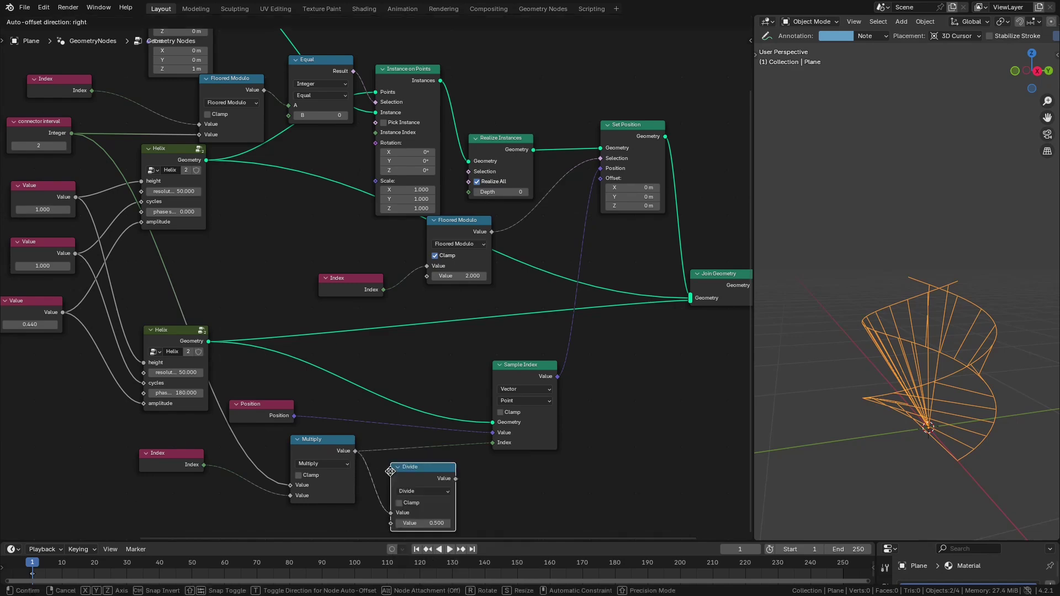
pyautogui.click(410, 526)
pyautogui.click(408, 519)
pyautogui.write('2')
pyautogui.press('Return')
pyautogui.moveTo(461, 472); pyautogui.dragTo(503, 449)
pyautogui.moveTo(428, 475); pyautogui.dragTo(425, 460)
pyautogui.moveTo(883, 386); pyautogui.dragTo(955, 444, button='middle')
pyautogui.moveTo(301, 386); pyautogui.dragTo(334, 402, button='middle')
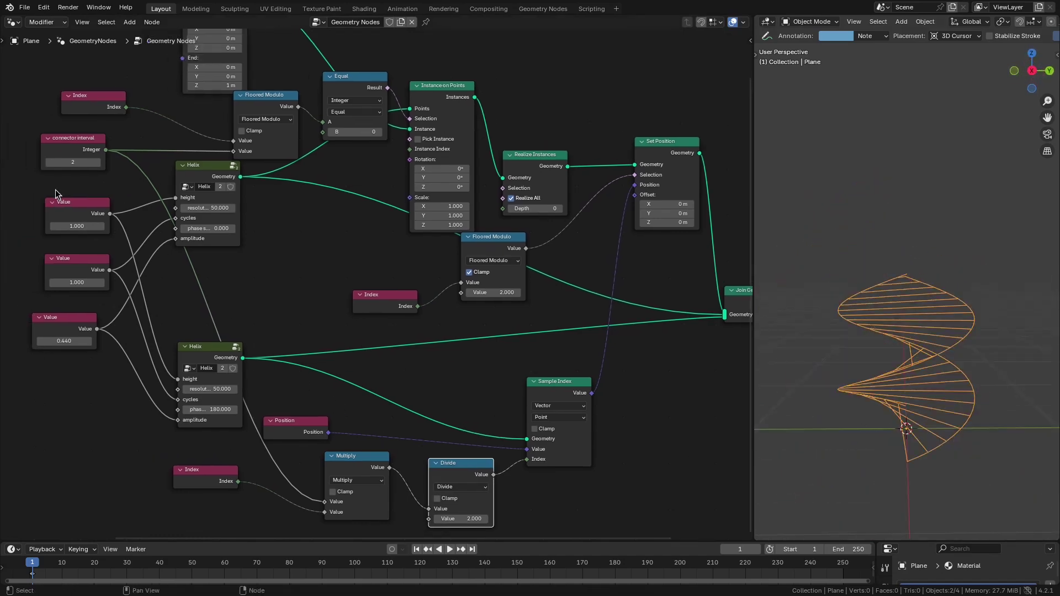
# Set the connector interval to 4 and inspect the rungs between the helices
pyautogui.click(97, 165)
pyautogui.click(97, 165)
pyautogui.moveTo(880, 386); pyautogui.dragTo(895, 356, button='middle')
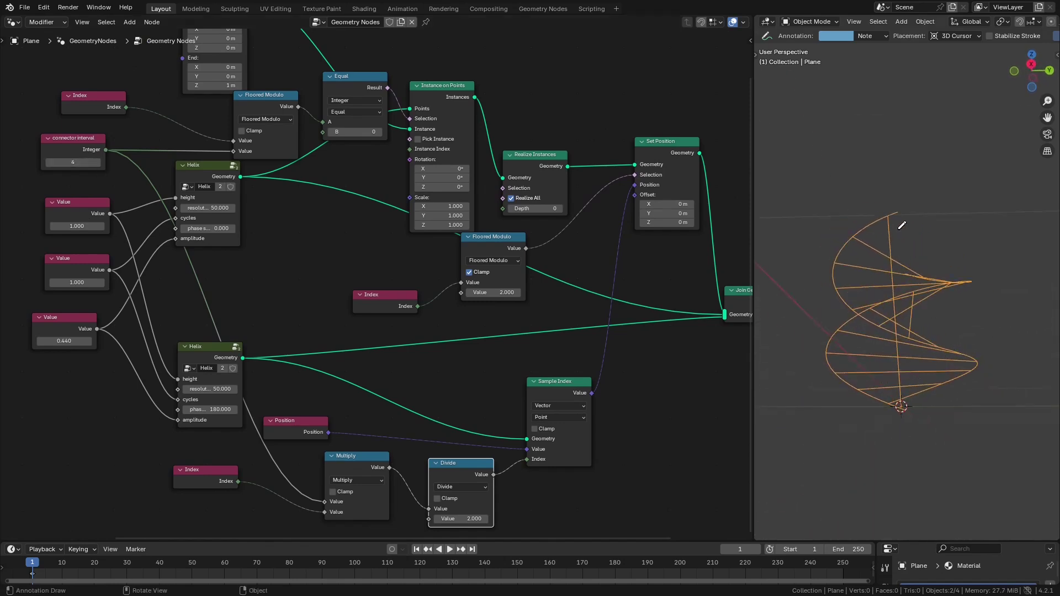
pyautogui.moveTo(901, 355); pyautogui.dragTo(878, 308, button='middle')
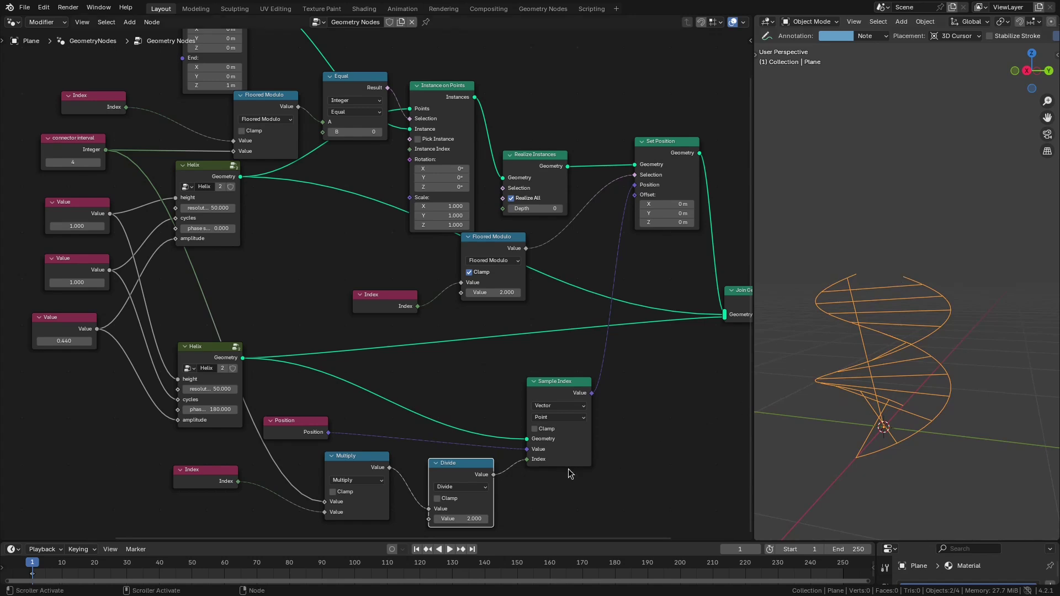
# Insert a Subtract node with a value of 1 between the lower Index and Multiply nodes, and inspect the rungs
pyautogui.moveTo(192, 487); pyautogui.dragTo(135, 489)
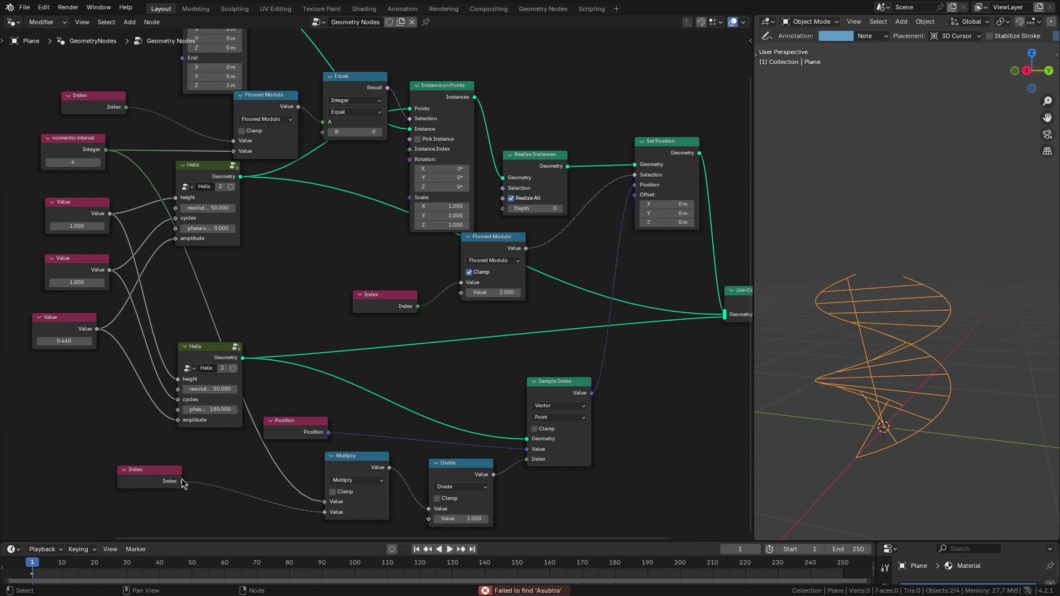
pyautogui.moveTo(182, 482); pyautogui.dragTo(213, 498)
pyautogui.write('subt')
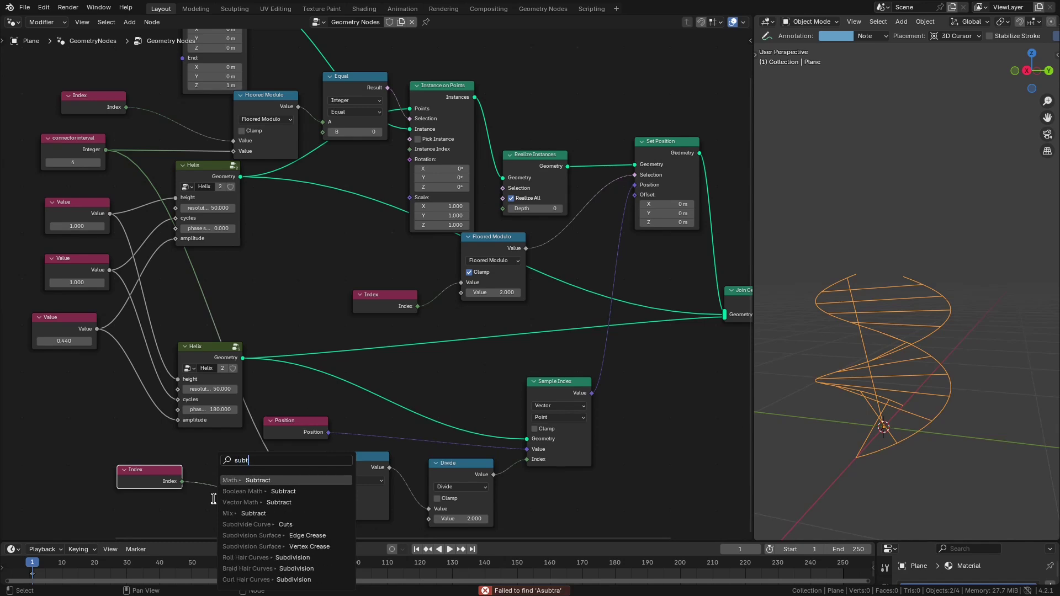
pyautogui.press('Return')
pyautogui.click(213, 473)
pyautogui.click(236, 522)
pyautogui.write('1')
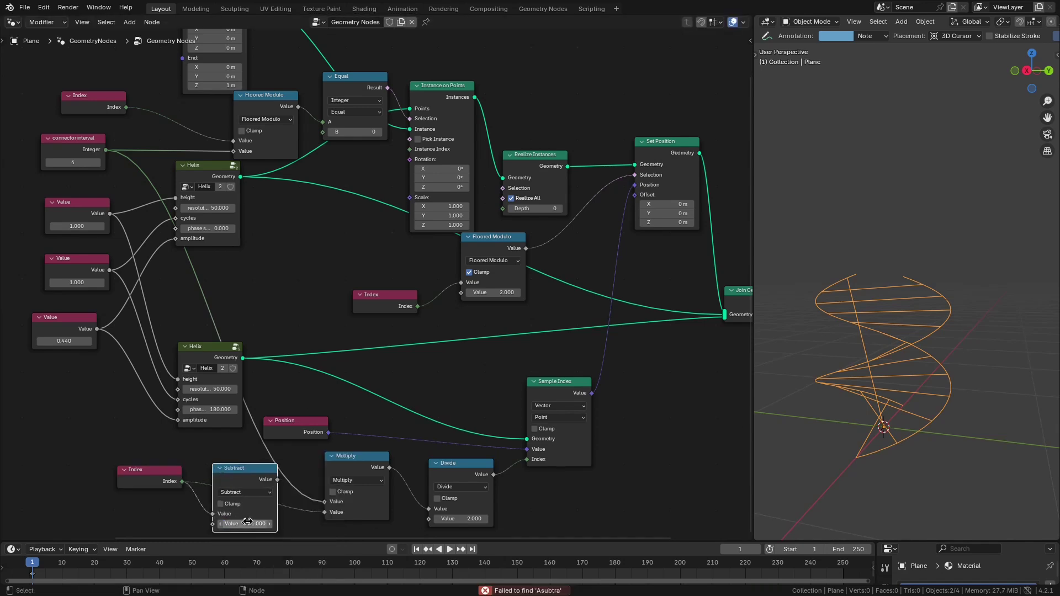
pyautogui.press('Return')
pyautogui.moveTo(277, 479); pyautogui.dragTo(325, 516)
pyautogui.moveTo(856, 290); pyautogui.dragTo(885, 397, button='middle')
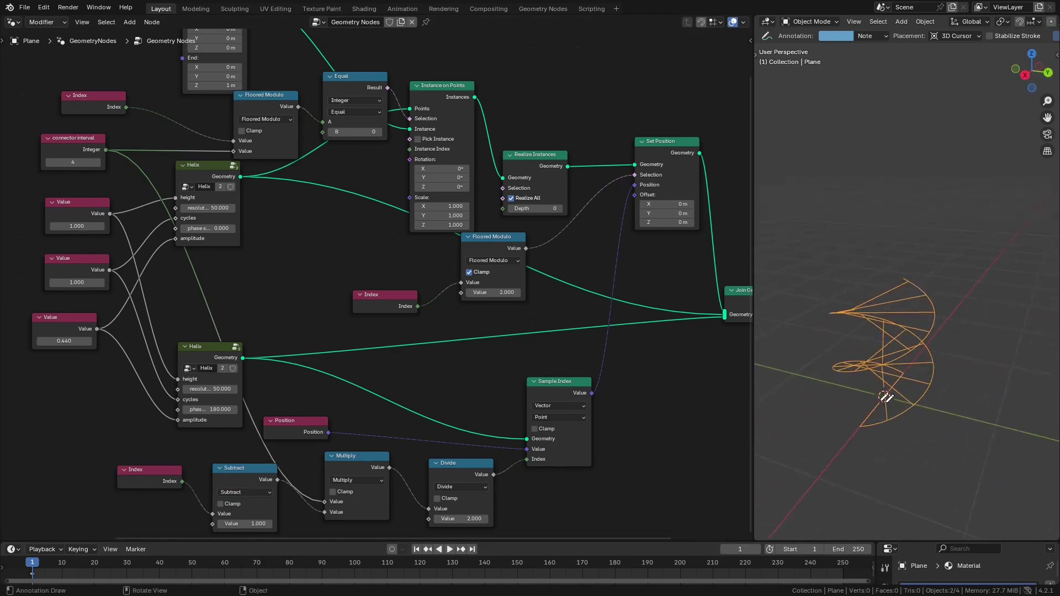
# Widen the 3D viewport and set the connector interval to 3
pyautogui.moveTo(752, 395); pyautogui.dragTo(591, 399)
pyautogui.moveTo(717, 387); pyautogui.dragTo(828, 364, button='middle')
pyautogui.moveTo(724, 338); pyautogui.dragTo(759, 308, button='middle')
pyautogui.scroll(-3, 184, 283)
pyautogui.moveTo(184, 283); pyautogui.dragTo(301, 343, button='middle')
pyautogui.moveTo(186, 203); pyautogui.dragTo(169, 200)
pyautogui.scroll(3, 193, 264)
pyautogui.moveTo(208, 296); pyautogui.dragTo(369, 298, button='middle')
pyautogui.click(325, 249)
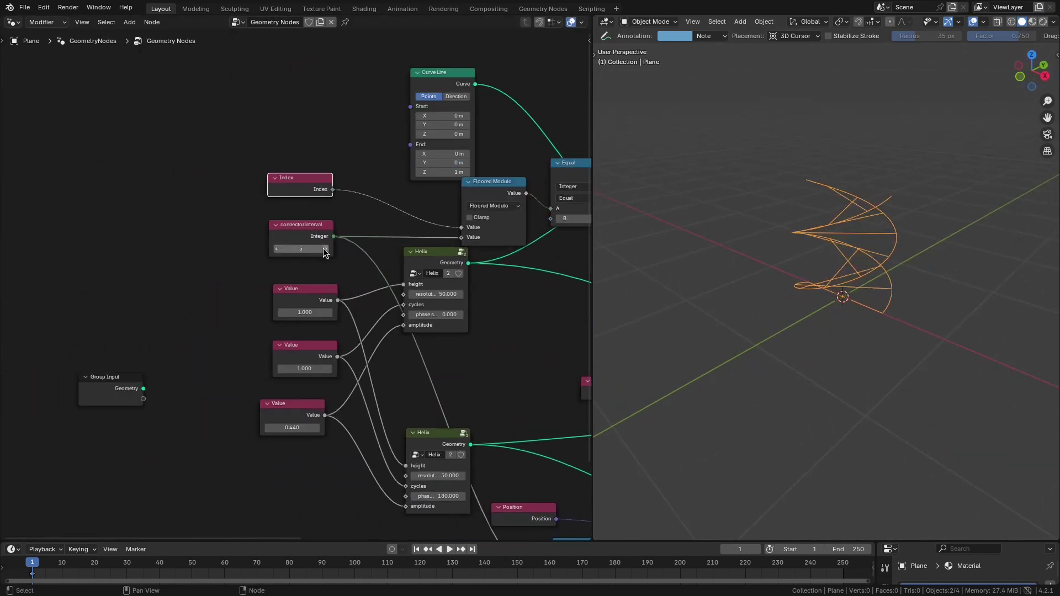
pyautogui.click(278, 250)
pyautogui.click(278, 249)
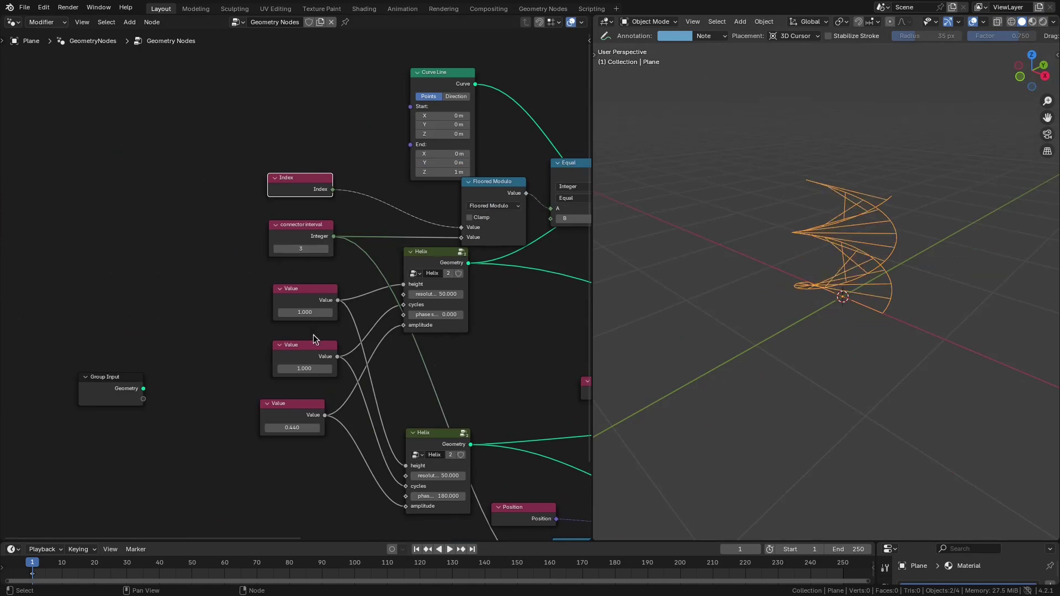
# Rename the Value node feeding the helix height as height, and set it to 2.1
pyautogui.click(307, 294)
pyautogui.press('F2')
pyautogui.write('height')
pyautogui.press('Return')
pyautogui.moveTo(305, 312); pyautogui.dragTo(366, 311)
pyautogui.keyDown('shift'); pyautogui.moveTo(826, 334); pyautogui.dragTo(821, 403, button='middle'); pyautogui.keyUp('shift')
# Rename the Value node feeding the helix cycles as cycles, and increase its value
pyautogui.click(305, 359)
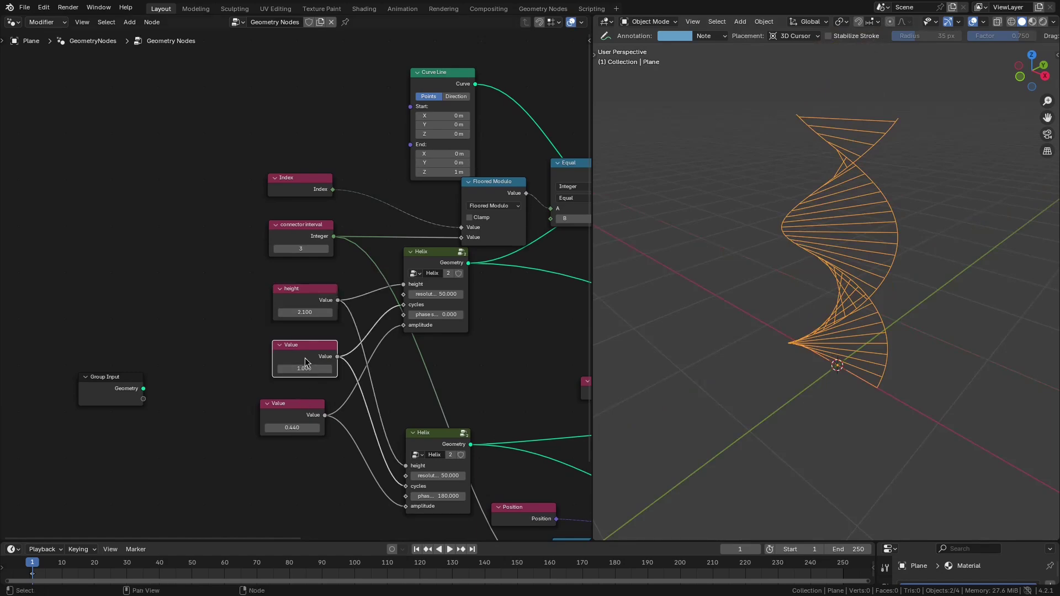
pyautogui.press('F2')
pyautogui.write('cucles')
pyautogui.press('Return')
pyautogui.moveTo(305, 369); pyautogui.dragTo(344, 369)
# Rename the Value node feeding the helix amplitude as amplitude, keeping its value at 0.44
pyautogui.click(293, 430)
pyautogui.press('Return')
pyautogui.click(286, 409)
pyautogui.press('F2')
pyautogui.write('amplitude')
pyautogui.press('Return')
pyautogui.moveTo(286, 412); pyautogui.dragTo(248, 390, button='middle')
pyautogui.moveTo(258, 267); pyautogui.dragTo(245, 264)
pyautogui.scroll(-3, 254, 351)
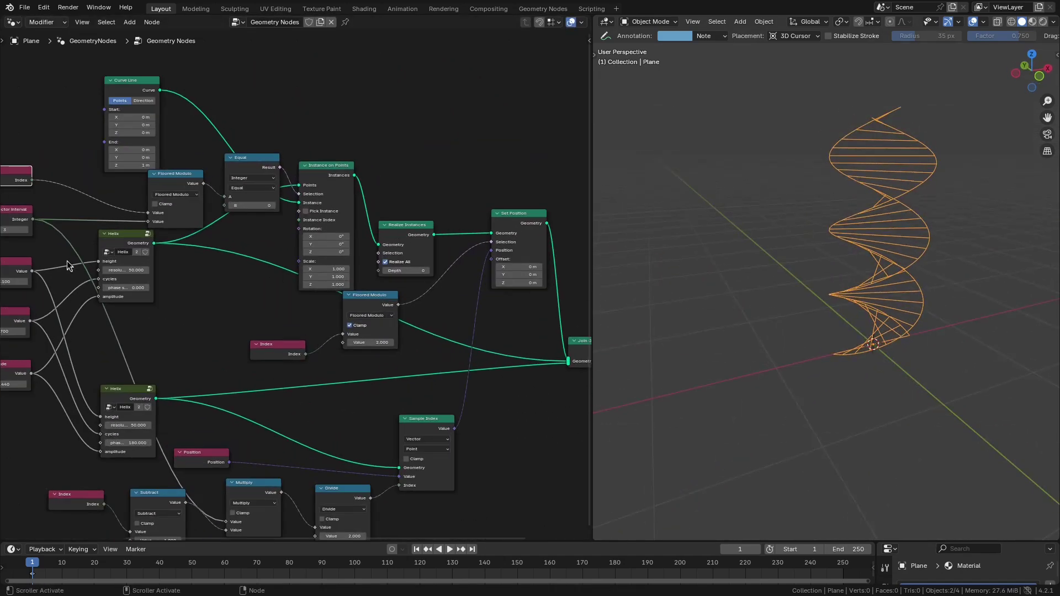
# Set the cycles value to 1
pyautogui.moveTo(67, 261); pyautogui.dragTo(116, 285, button='middle')
pyautogui.moveTo(690, 425); pyautogui.dragTo(749, 426, button='middle')
pyautogui.scroll(-1, 748, 426)
pyautogui.click(40, 359)
pyautogui.write('1')
pyautogui.press('Return')
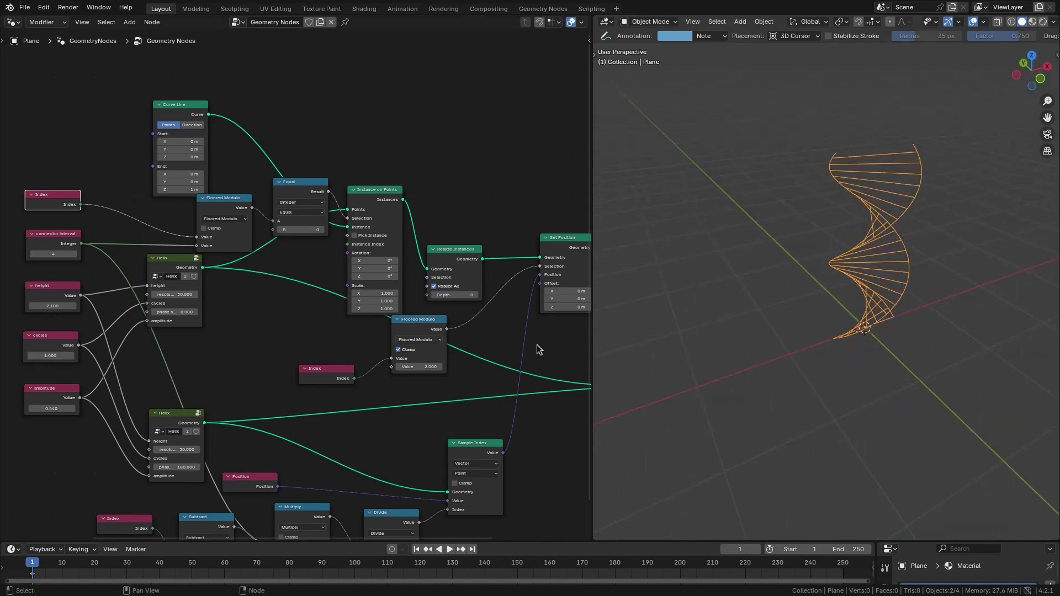
# Test the double helix with cycles at 0, and settle on a cycles value of 1.35
pyautogui.scroll(-2, 809, 343)
pyautogui.moveTo(137, 386); pyautogui.dragTo(274, 369, button='middle')
pyautogui.scroll(3, 238, 372)
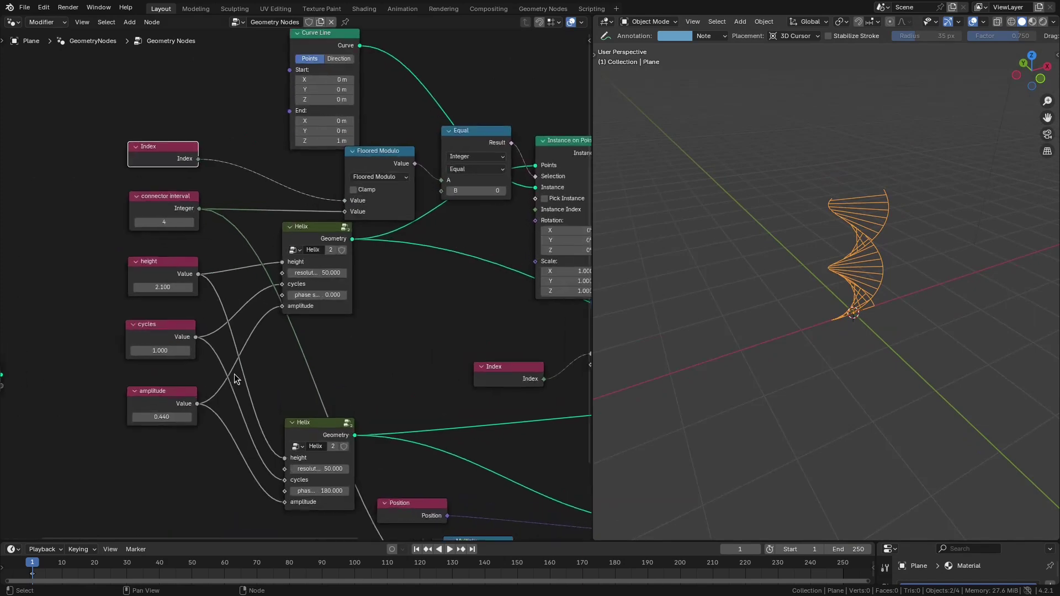
pyautogui.scroll(1, 234, 373)
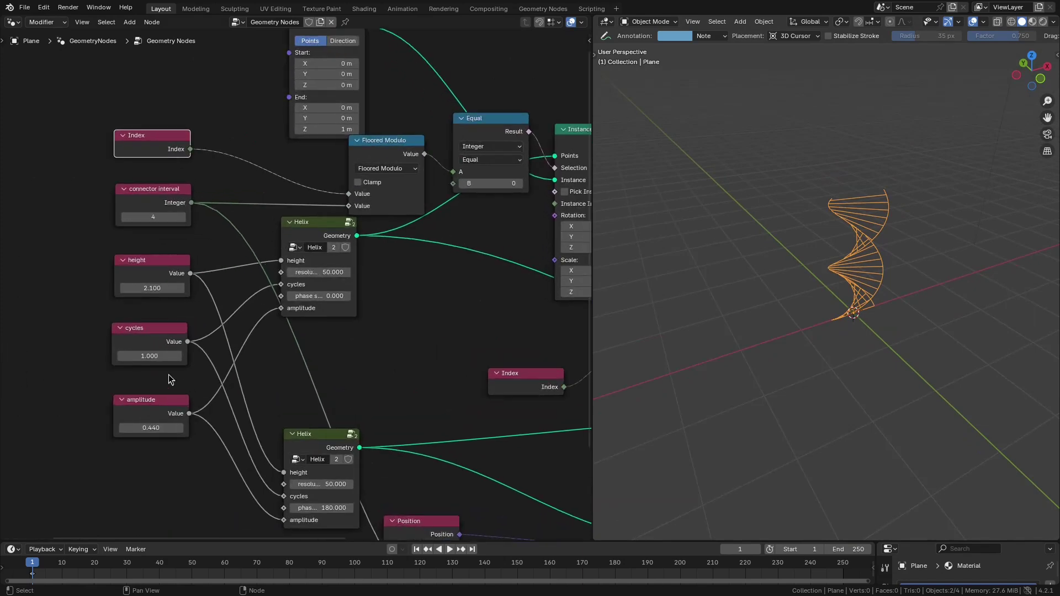
pyautogui.moveTo(165, 358)
pyautogui.keyDown('shift'); pyautogui.mouseDown()
pyautogui.moveTo(107, 357)
pyautogui.moveTo(160, 359)
pyautogui.mouseUp(); pyautogui.keyUp('shift')
pyautogui.click(160, 359)
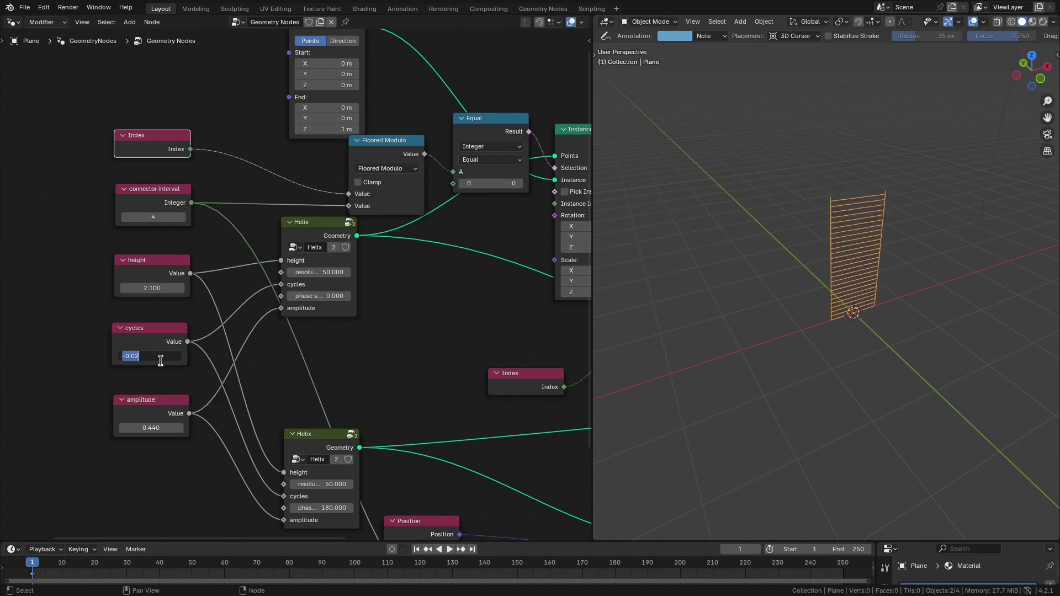
pyautogui.press('Return')
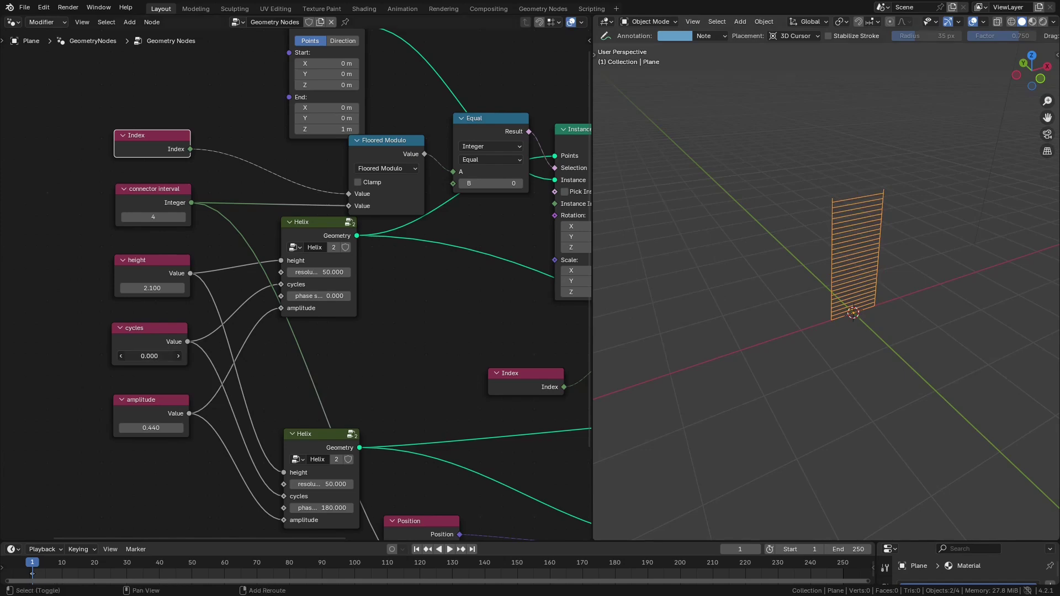
pyautogui.moveTo(149, 356); pyautogui.dragTo(209, 356)
pyautogui.moveTo(880, 336); pyautogui.dragTo(852, 349, button='middle')
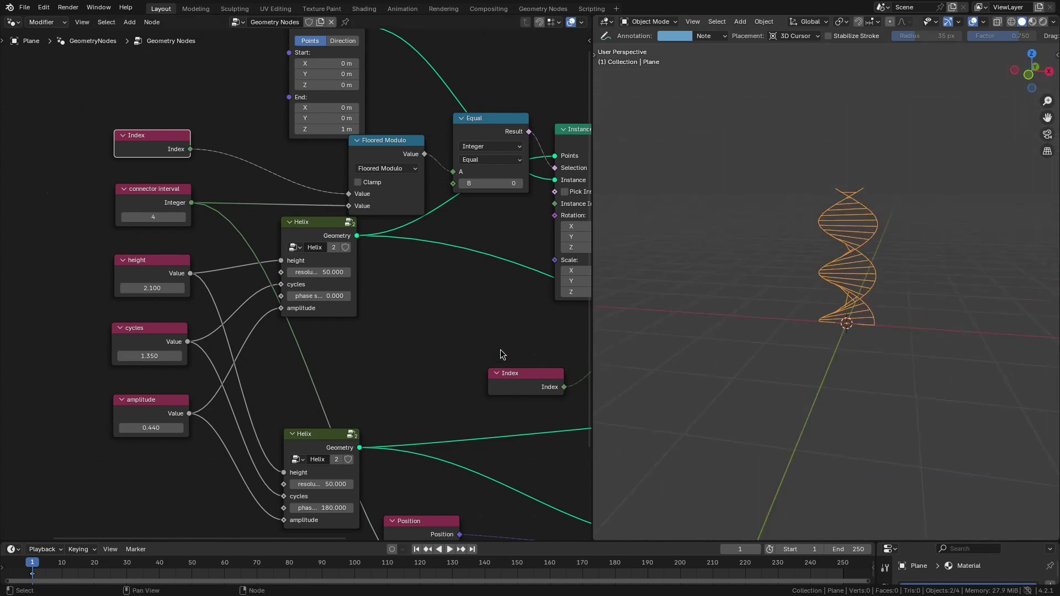
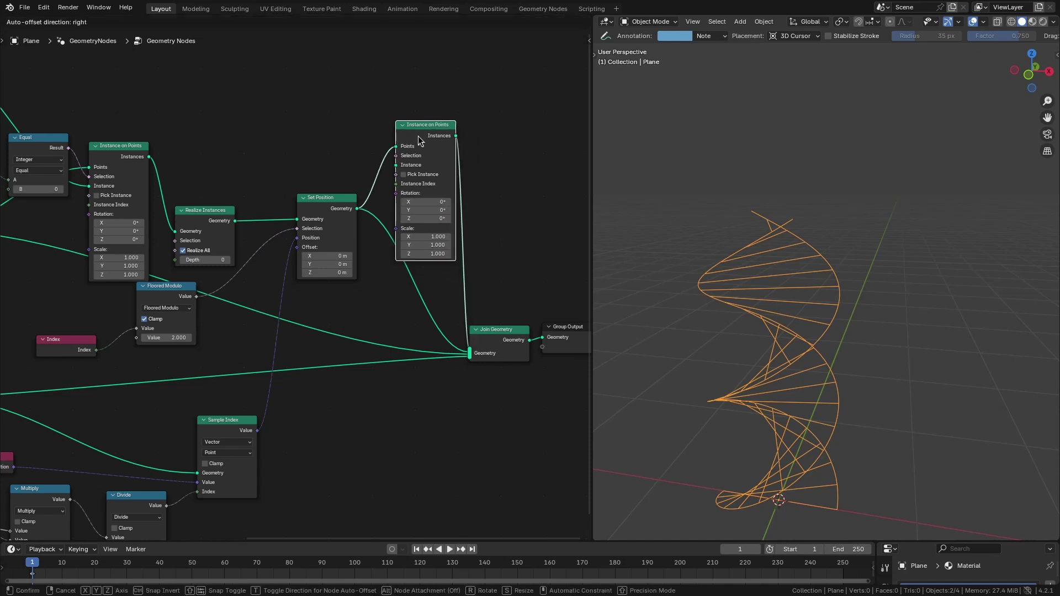
# Add a UV Sphere node as the instance for the rung-end points and set its radius to 0.01 m
pyautogui.hotkey('shift', 'a')
pyautogui.write('uv sphe')
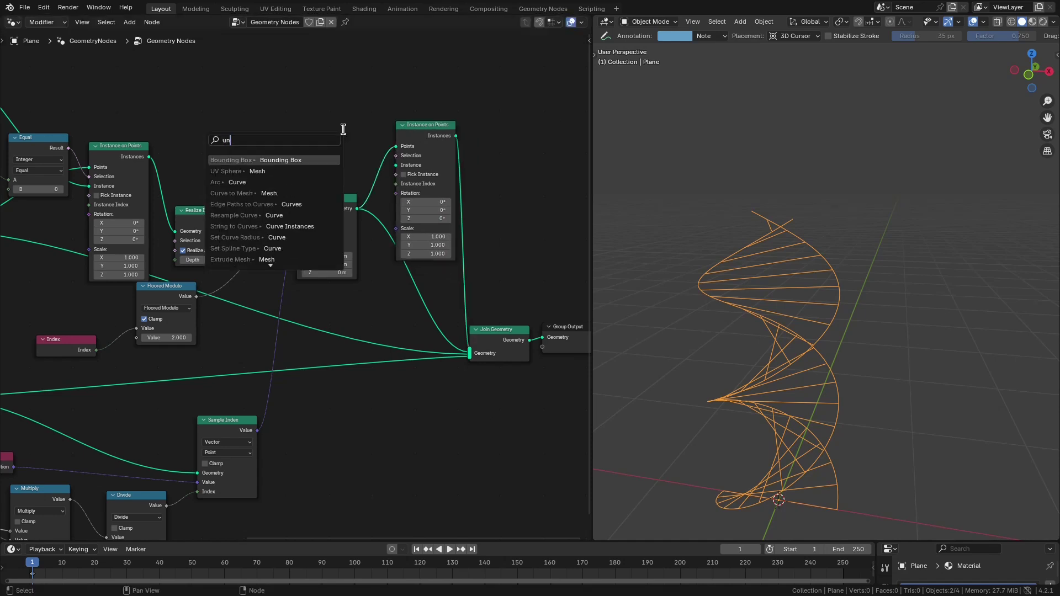
pyautogui.press('Return')
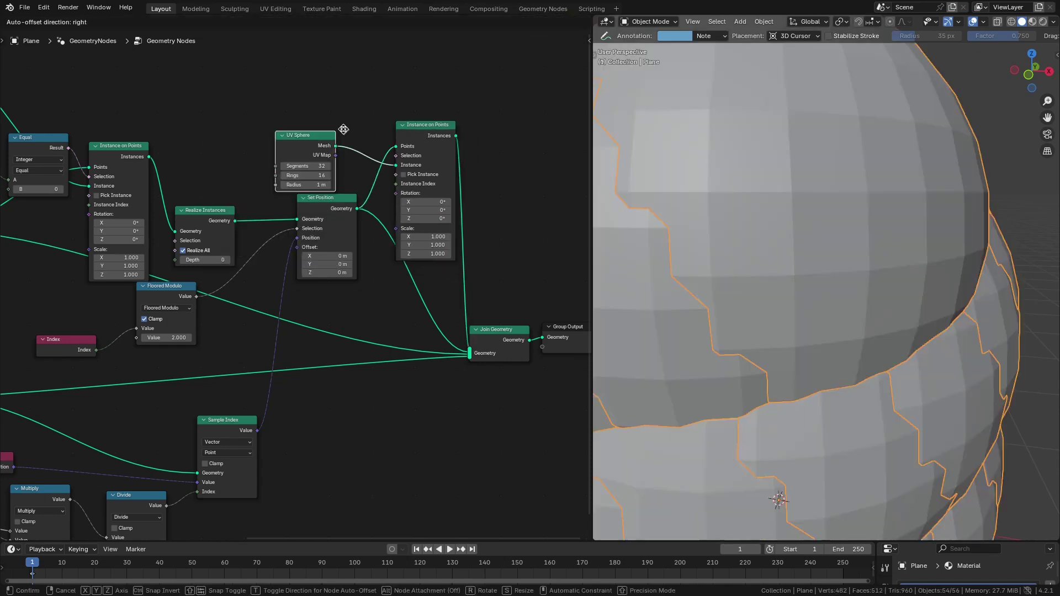
pyautogui.click(342, 129)
pyautogui.write('0.01')
pyautogui.press('Return')
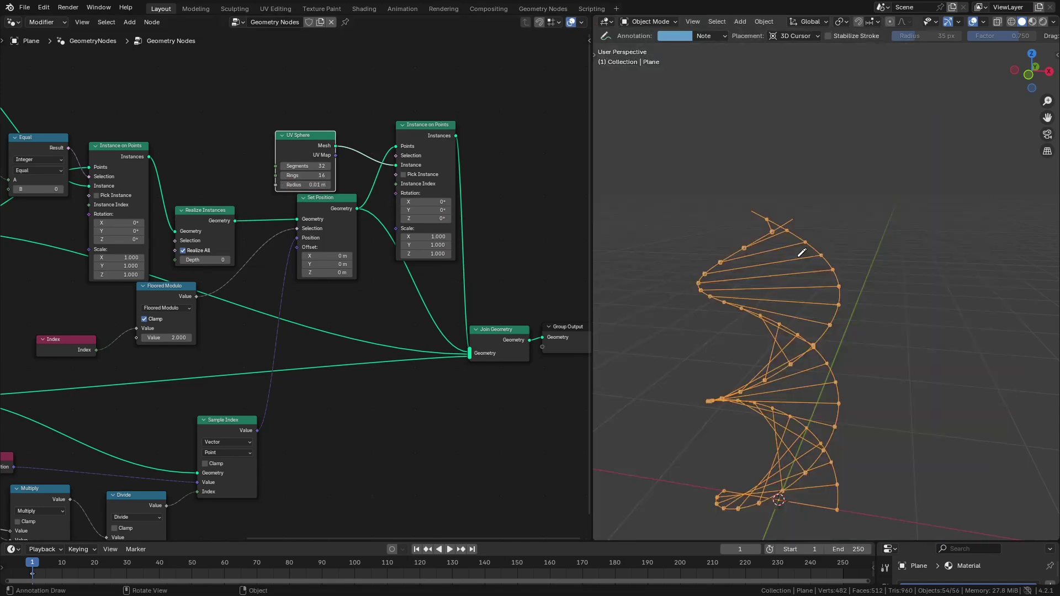
pyautogui.moveTo(798, 256); pyautogui.dragTo(917, 313, button='middle')
pyautogui.scroll(2, 854, 368)
pyautogui.scroll(1, 845, 375)
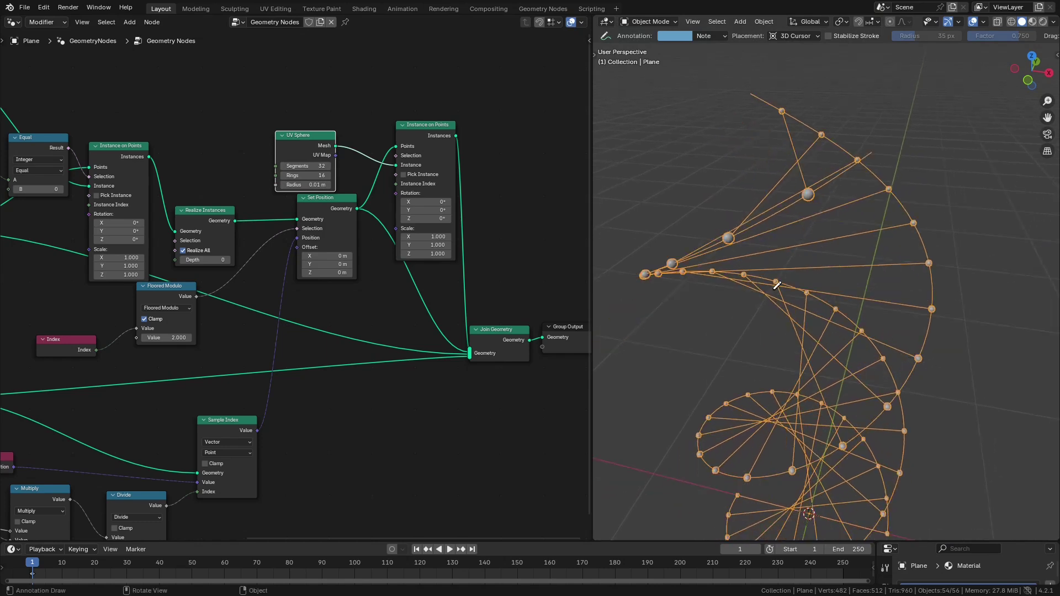
# Insert a Set Shade Smooth node between the UV Sphere and Instance on Points nodes
pyautogui.moveTo(382, 274); pyautogui.dragTo(413, 275, button='middle')
pyautogui.moveTo(335, 145); pyautogui.dragTo(311, 130)
pyautogui.moveTo(452, 126); pyautogui.dragTo(432, 118)
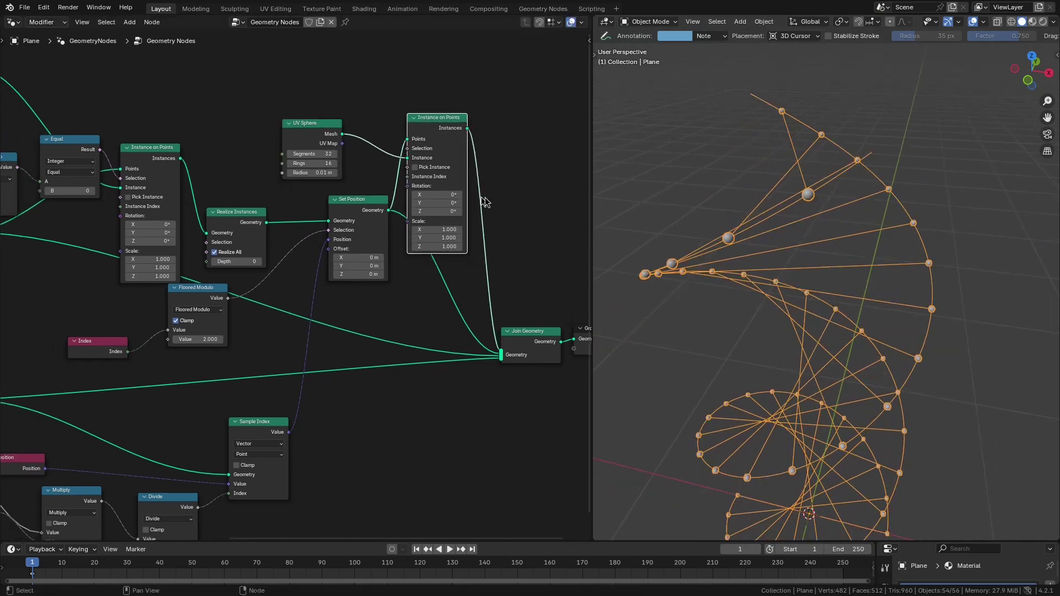
pyautogui.hotkey('shift', 'a')
pyautogui.click(492, 199)
pyautogui.write('smooth')
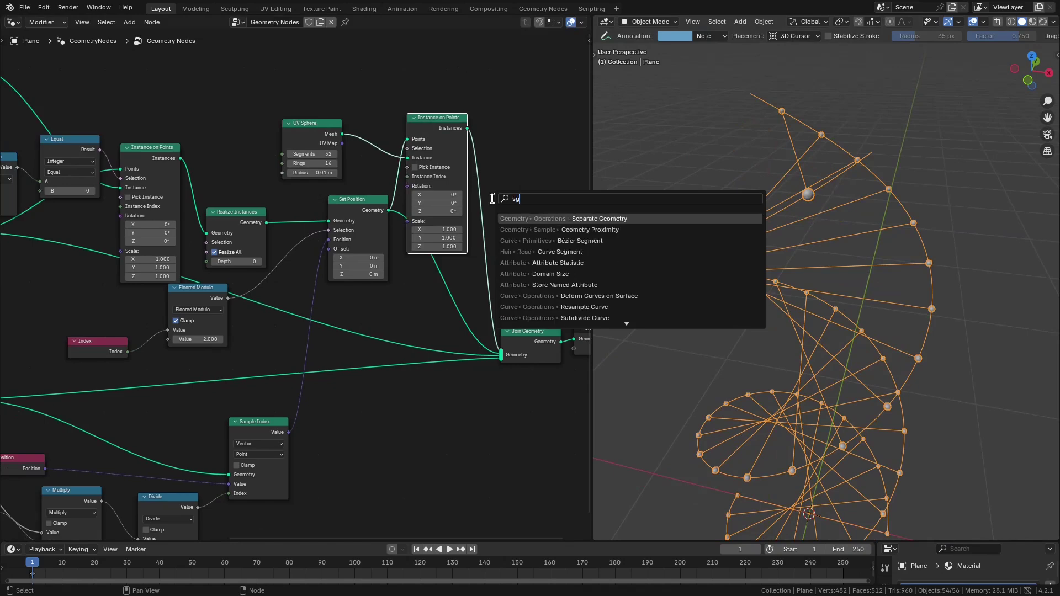
pyautogui.press('Return')
pyautogui.click(358, 105)
pyautogui.scroll(3, 868, 246)
pyautogui.keyDown('shift'); pyautogui.moveTo(868, 246); pyautogui.dragTo(845, 317, button='middle'); pyautogui.keyUp('shift')
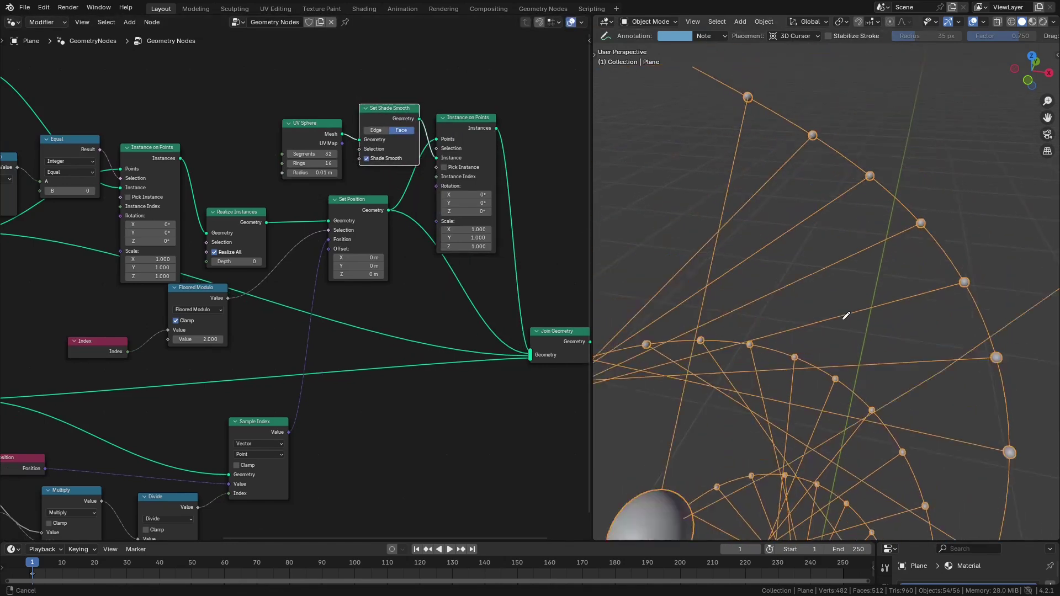
pyautogui.scroll(-2, 844, 316)
pyautogui.scroll(-2, 320, 168)
# Move the Join Geometry and Group Output nodes farther from the sphere instancing nodes to make room for additional nodes
pyautogui.moveTo(320, 168); pyautogui.dragTo(296, 153)
pyautogui.moveTo(295, 154); pyautogui.dragTo(486, 129, button='middle')
pyautogui.scroll(-2, 221, 259)
pyautogui.moveTo(574, 265); pyautogui.dragTo(209, 263, button='middle')
pyautogui.scroll(3, 303, 282)
pyautogui.moveTo(353, 274); pyautogui.dragTo(247, 312)
pyautogui.press('g')
pyautogui.click(392, 332)
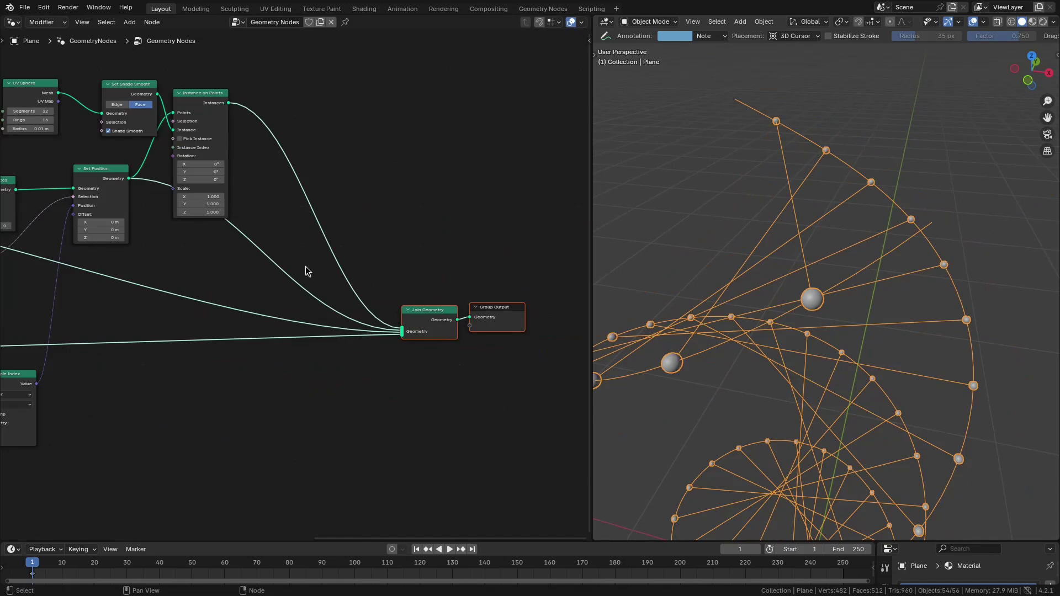
pyautogui.scroll(-1, 282, 323)
pyautogui.moveTo(267, 301); pyautogui.dragTo(299, 338, button='middle')
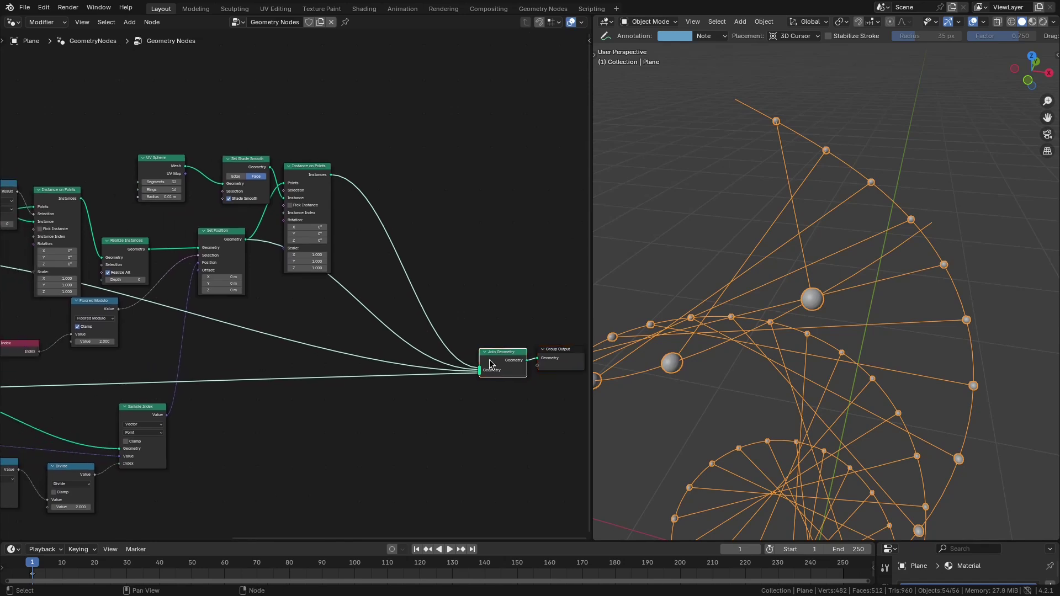
# Duplicate the Join Geometry node and use the copy to combine both helix strands before the final join
pyautogui.hotkey('shift', 'd')
pyautogui.click(343, 385)
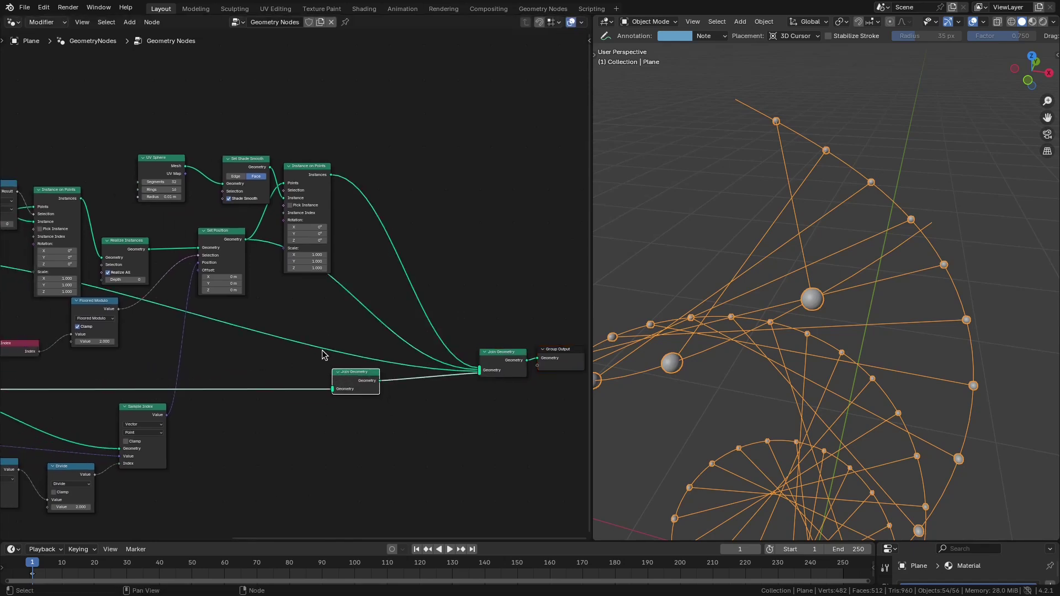
pyautogui.moveTo(348, 376); pyautogui.dragTo(261, 376)
# Add a Curve to Mesh node between the strands' Join Geometry node and the final Join Geometry node
pyautogui.write('curve m')
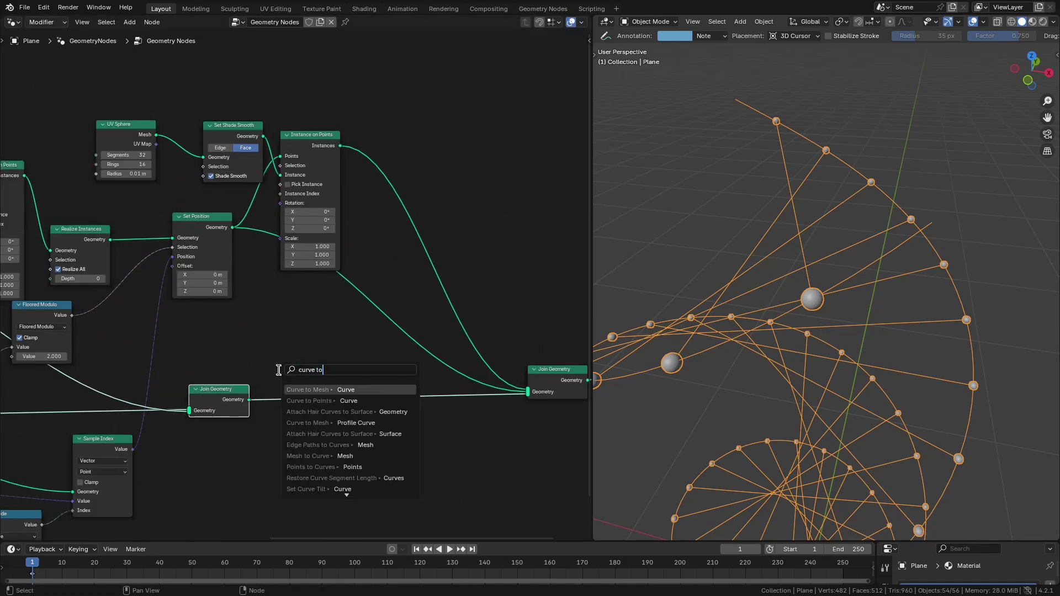
pyautogui.press('Return')
pyautogui.click(279, 369)
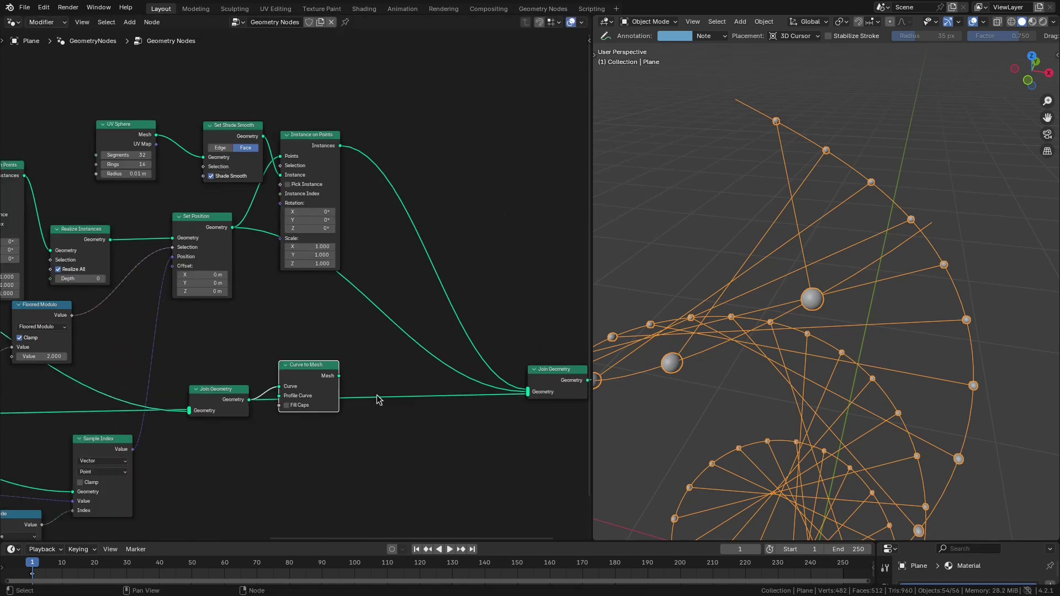
pyautogui.keyDown('ctrl'); pyautogui.moveTo(342, 378); pyautogui.dragTo(342, 402, button='right'); pyautogui.keyUp('ctrl')
pyautogui.moveTo(338, 376)
pyautogui.mouseDown()
pyautogui.moveTo(521, 392)
pyautogui.moveTo(352, 382)
pyautogui.mouseUp()
pyautogui.moveTo(330, 425); pyautogui.dragTo(362, 360, button='middle')
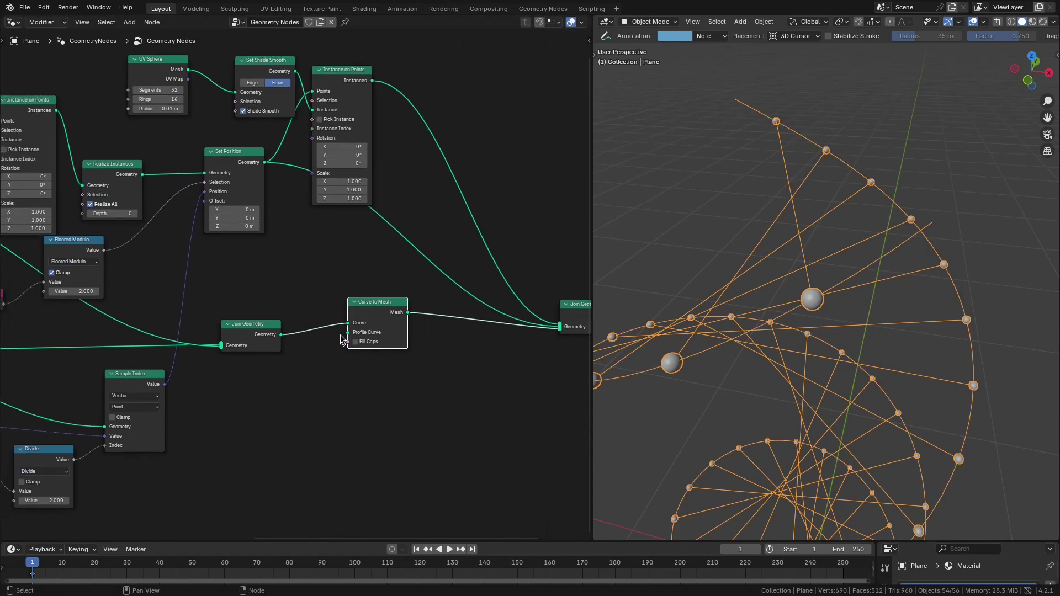
# Add a Curve Circle as the strands' profile curve and set its radius to 0.002 m
pyautogui.moveTo(340, 335); pyautogui.dragTo(323, 362)
pyautogui.write('curve ci')
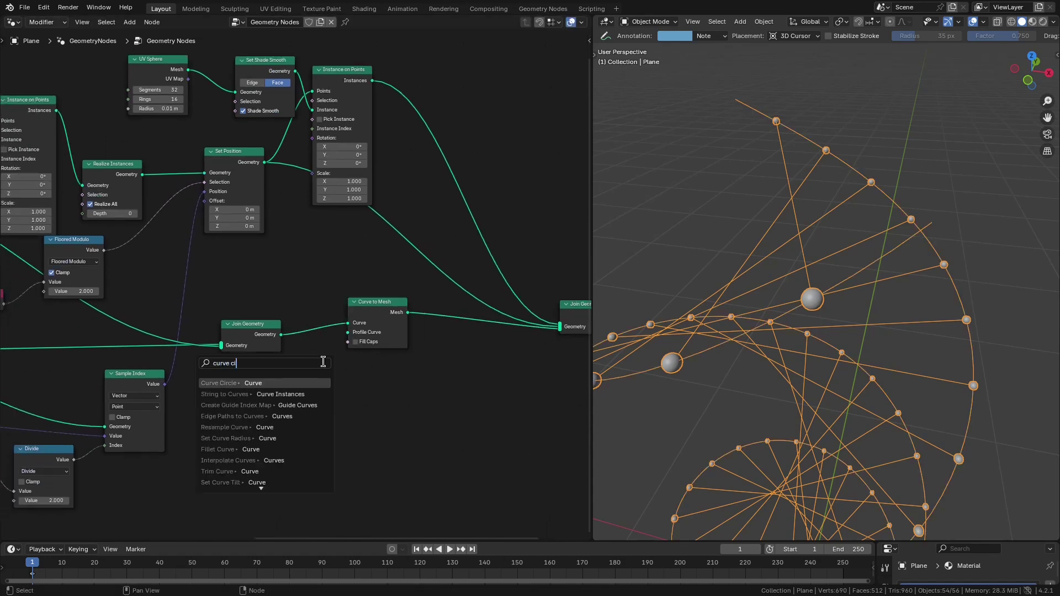
pyautogui.press('Return')
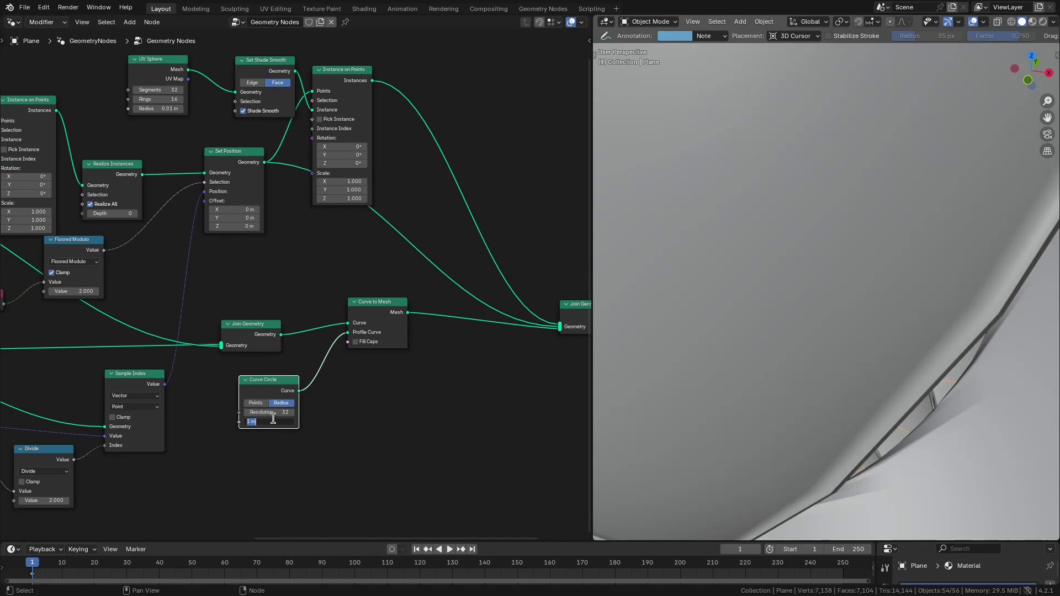
pyautogui.write('0.002')
pyautogui.press('Return')
pyautogui.scroll(-1, 456, 260)
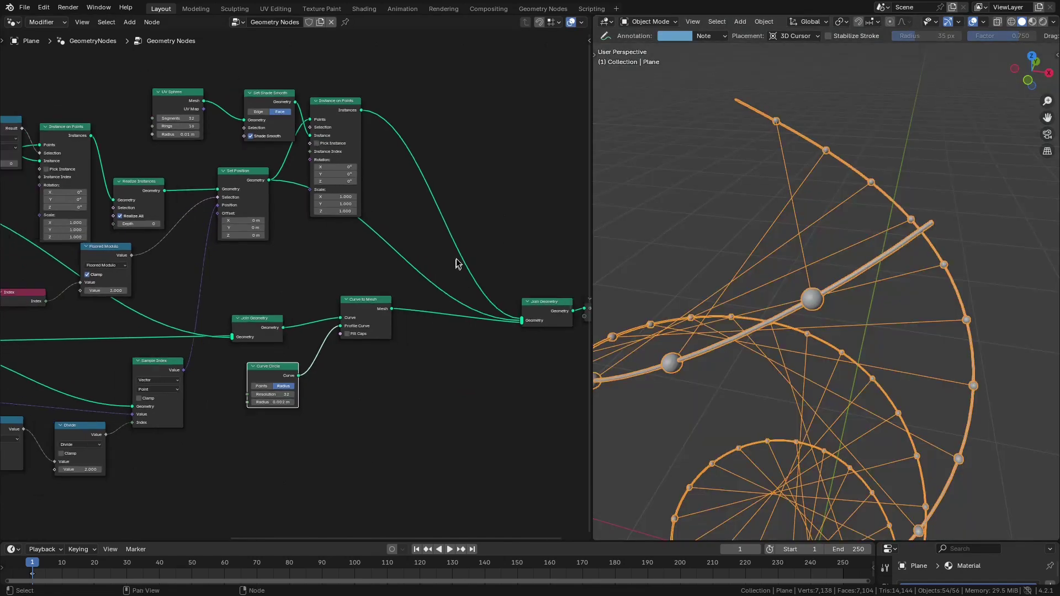
# Duplicate the Curve to Mesh and Curve Circle nodes to give the rungs from Set Position their own circular profile
pyautogui.moveTo(456, 260); pyautogui.dragTo(418, 332, button='middle')
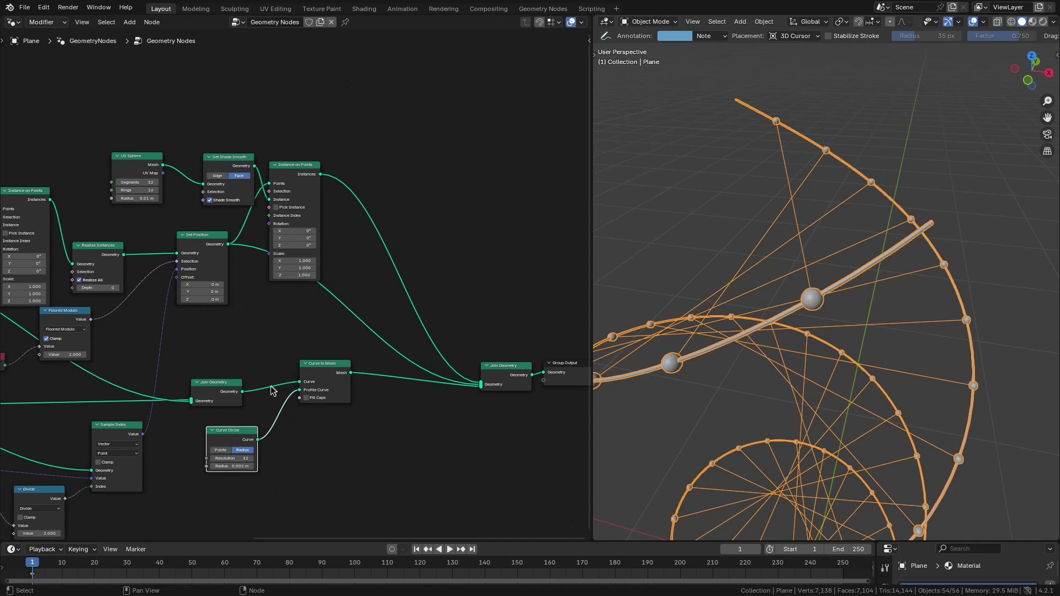
pyautogui.scroll(1, 271, 390)
pyautogui.click(312, 396)
pyautogui.hotkey('shift', 'd')
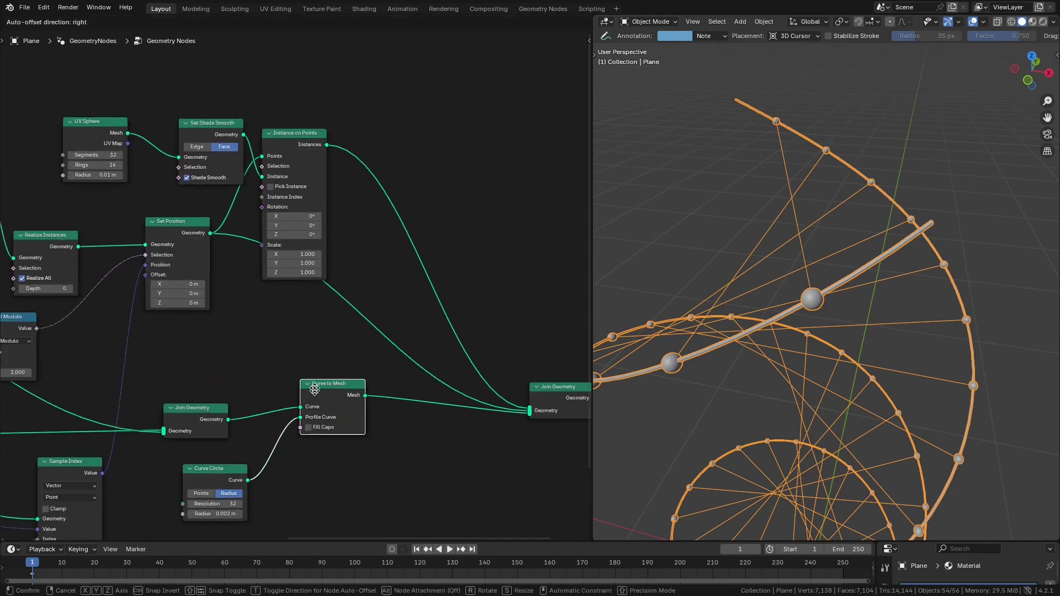
pyautogui.click(354, 308)
pyautogui.click(220, 471)
pyautogui.hotkey('shift', 'd')
pyautogui.click(237, 327)
pyautogui.moveTo(265, 336); pyautogui.dragTo(342, 328)
pyautogui.scroll(-5, 904, 360)
# Switch the 3D viewport from annotating to the Select Box tool and deselect the helix
pyautogui.press('t')
pyautogui.click(608, 57)
pyautogui.click(792, 180)
pyautogui.press('t')
pyautogui.moveTo(793, 180); pyautogui.dragTo(801, 149, button='middle')
pyautogui.scroll(2, 801, 165)
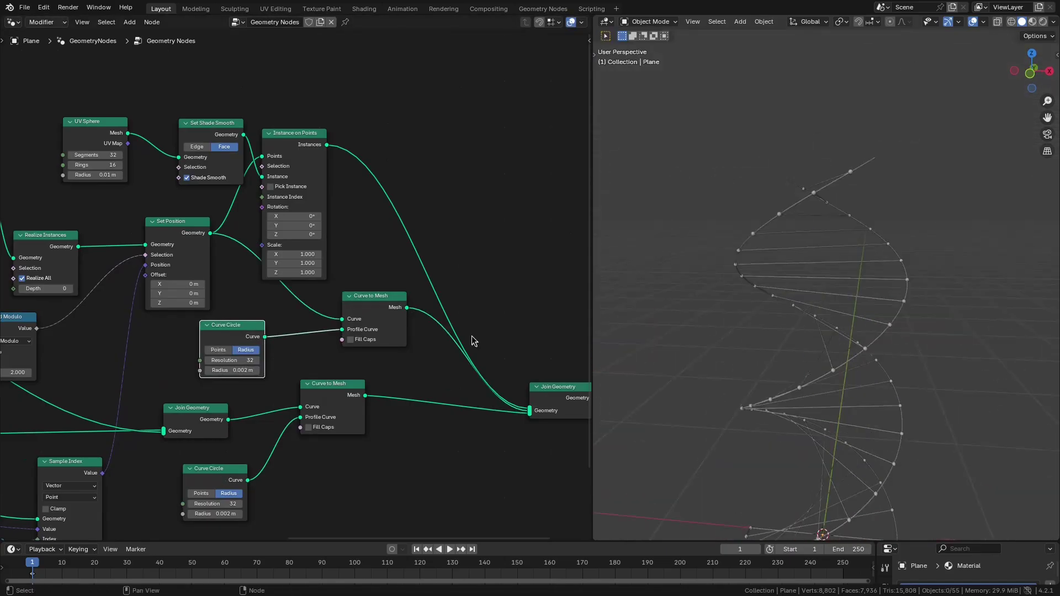
# Set the UV Sphere radius to 0.03 m
pyautogui.click(122, 178)
pyautogui.write('0.03')
pyautogui.press('Return')
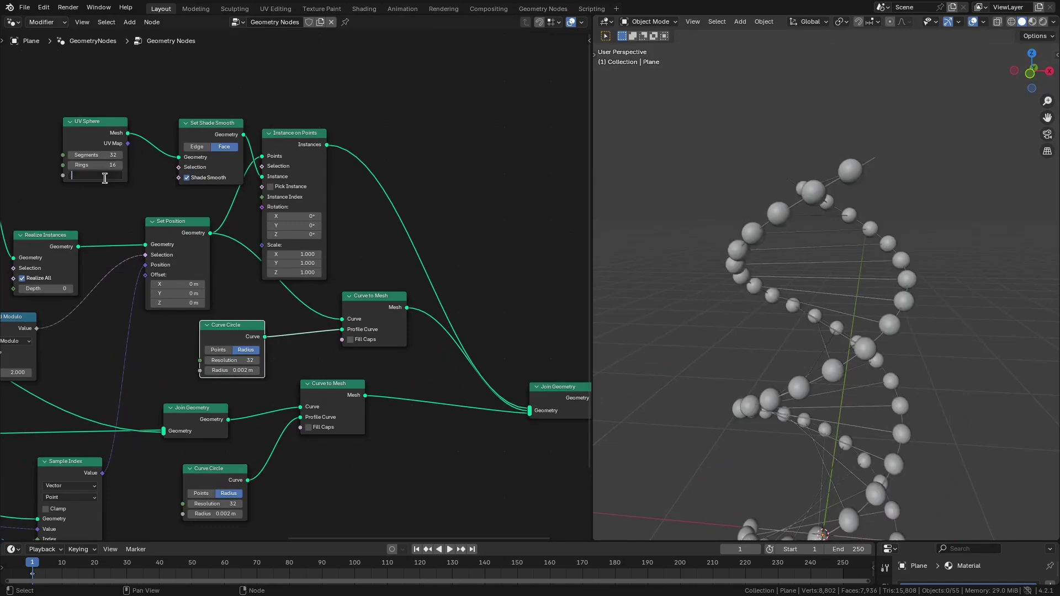
# Insert a Set Material node between the sphere Instance on Points node and the final Join Geometry node
pyautogui.hotkey('shift', 'a')
pyautogui.click(432, 326)
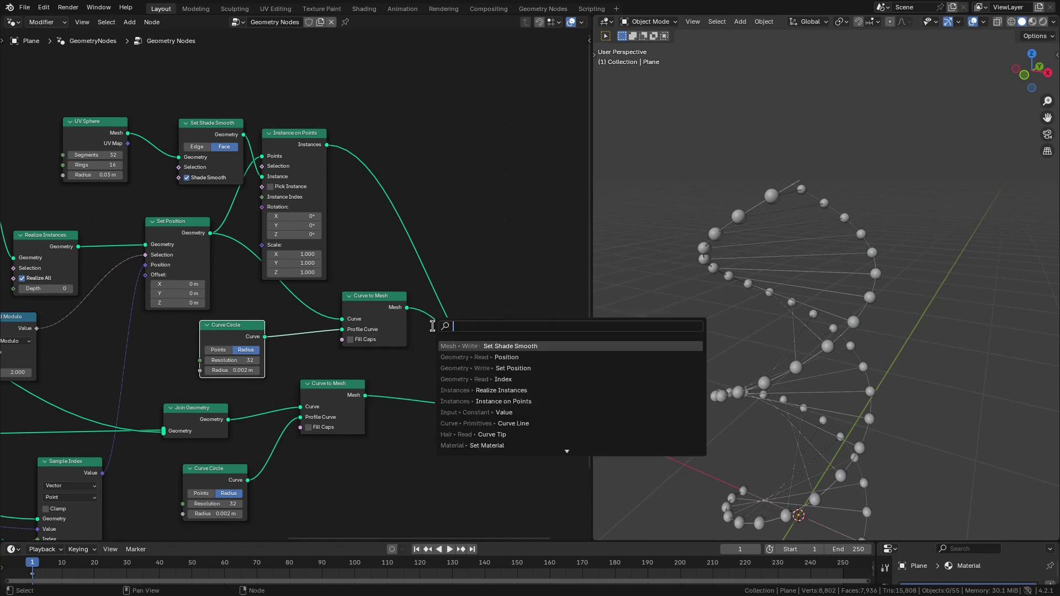
pyautogui.write('set mat')
pyautogui.press('Return')
pyautogui.click(456, 251)
pyautogui.moveTo(453, 252); pyautogui.dragTo(474, 231)
pyautogui.moveTo(376, 306); pyautogui.dragTo(358, 302)
# Duplicate the Set Material node onto the outputs of the rung and strand Curve to Mesh nodes
pyautogui.click(481, 222)
pyautogui.hotkey('shift', 'd')
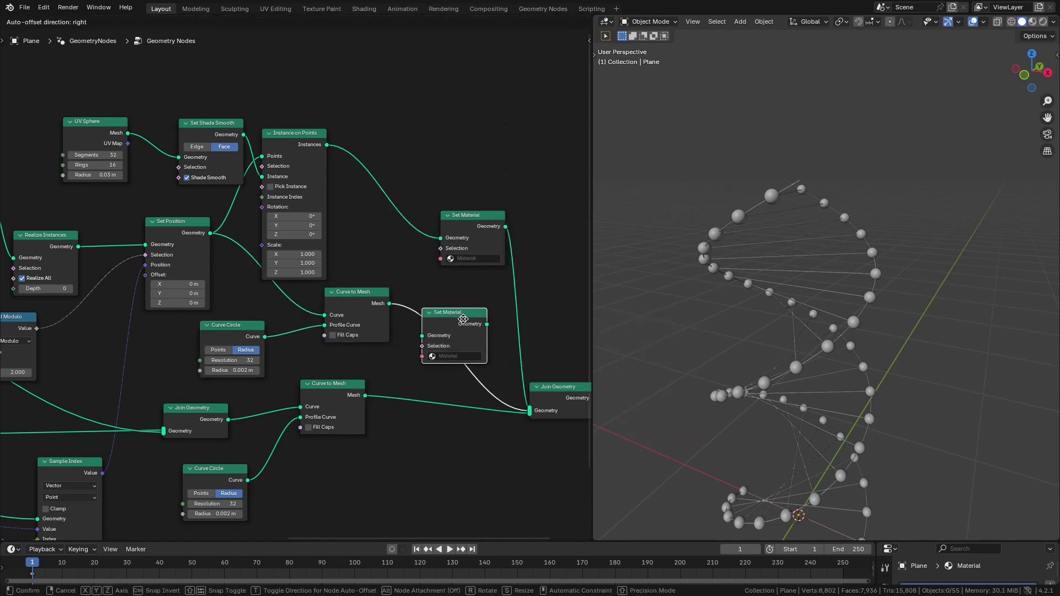
pyautogui.click(463, 321)
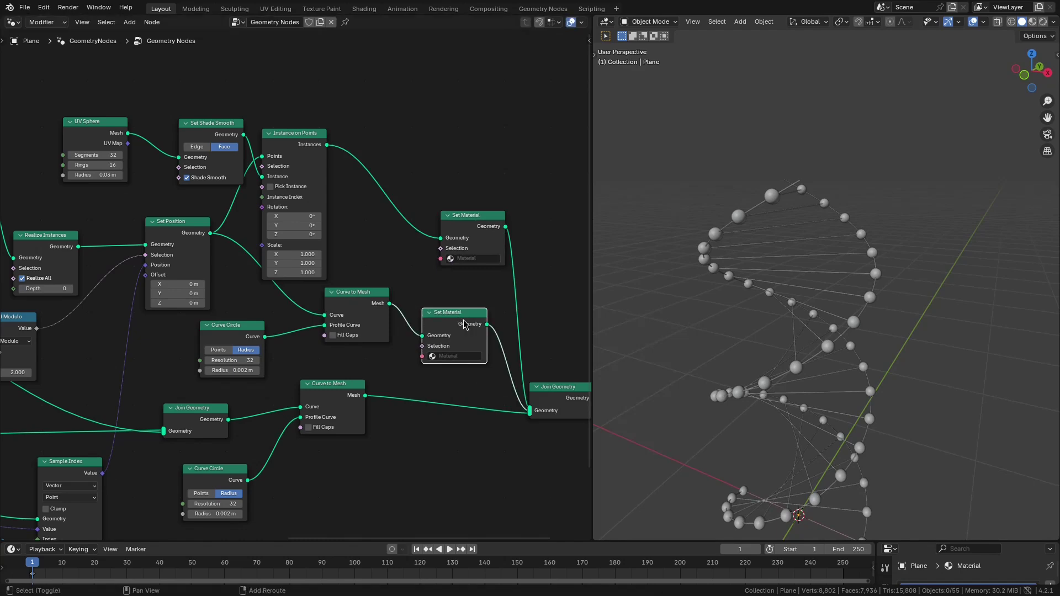
pyautogui.hotkey('shift', 'd')
pyautogui.click(465, 399)
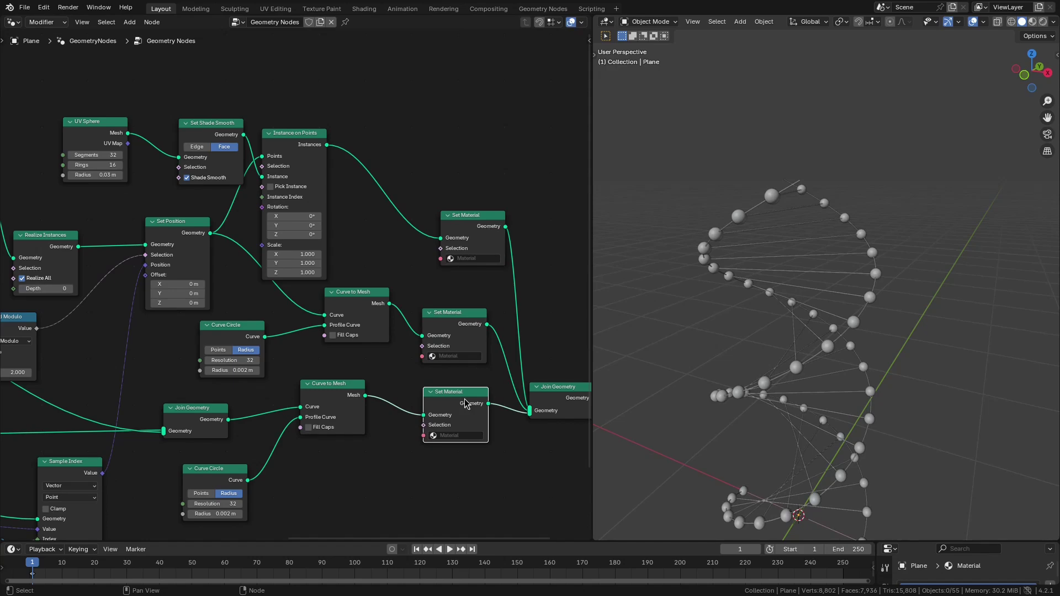
pyautogui.scroll(-2, 464, 398)
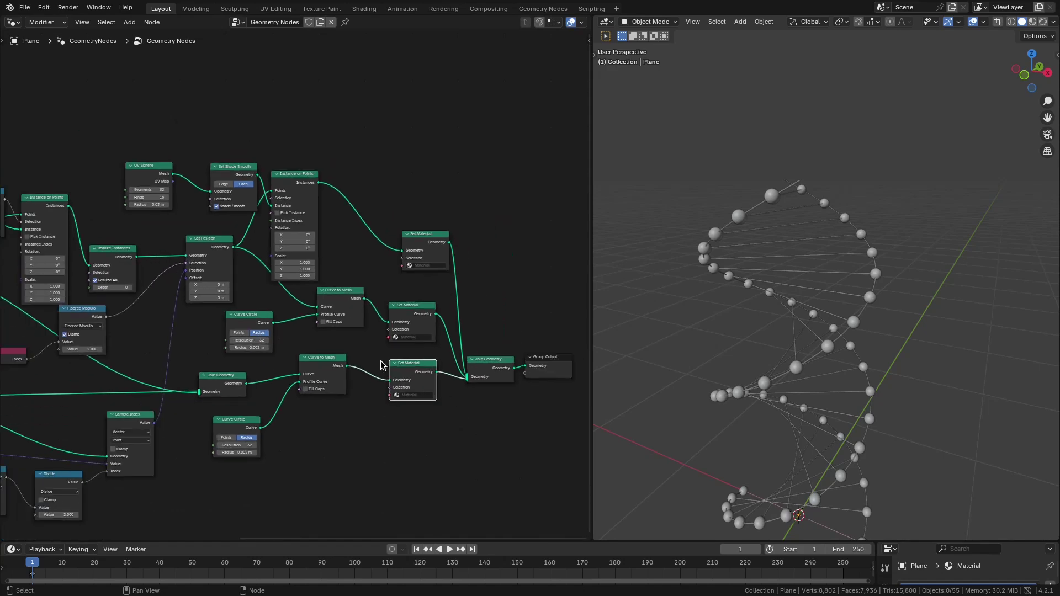
# Maximize the node editor and replace the connector interval node with a reroute fed by a new Group Input socket
pyautogui.hotkey('ctrl', 'space')
pyautogui.scroll(5, 287, 270)
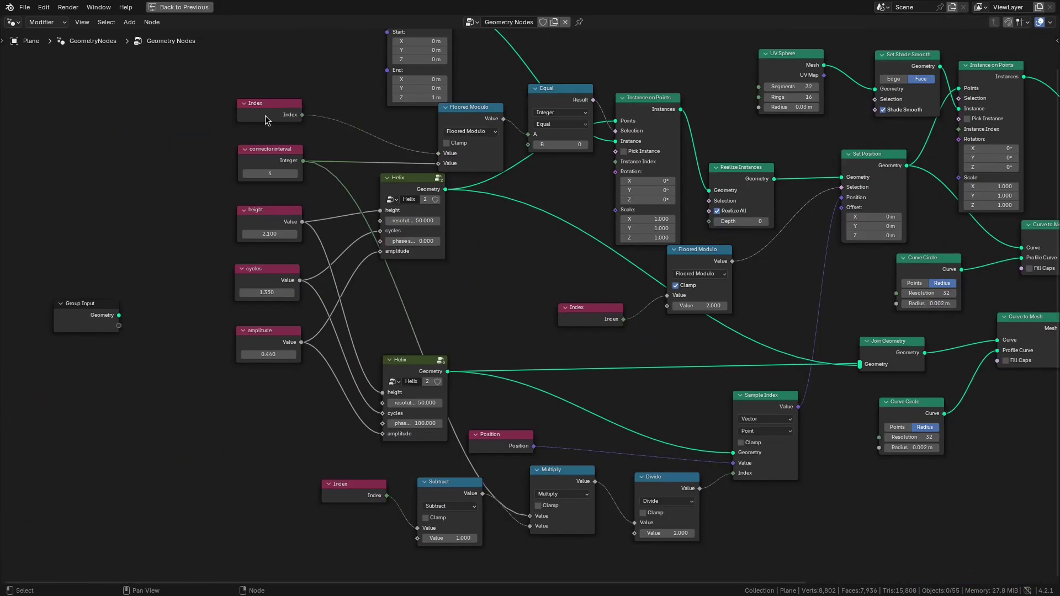
pyautogui.moveTo(265, 114); pyautogui.dragTo(252, 151)
pyautogui.click(252, 152)
pyautogui.scroll(3, 246, 221)
pyautogui.keyDown('shift'); pyautogui.moveTo(361, 190); pyautogui.dragTo(356, 124, button='right'); pyautogui.keyUp('shift')
pyautogui.click(279, 135)
pyautogui.press('x')
pyautogui.moveTo(85, 352); pyautogui.dragTo(359, 152)
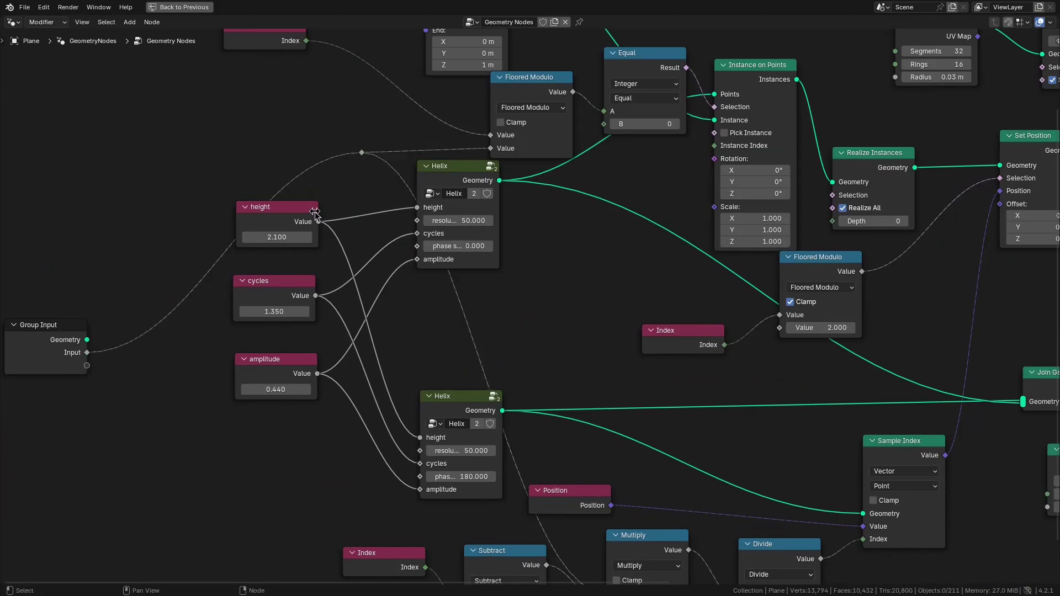
# Rename the new group input socket as connector interval
pyautogui.press('n')
pyautogui.doubleClick(963, 184)
pyautogui.write('connector interval')
pyautogui.press('Return')
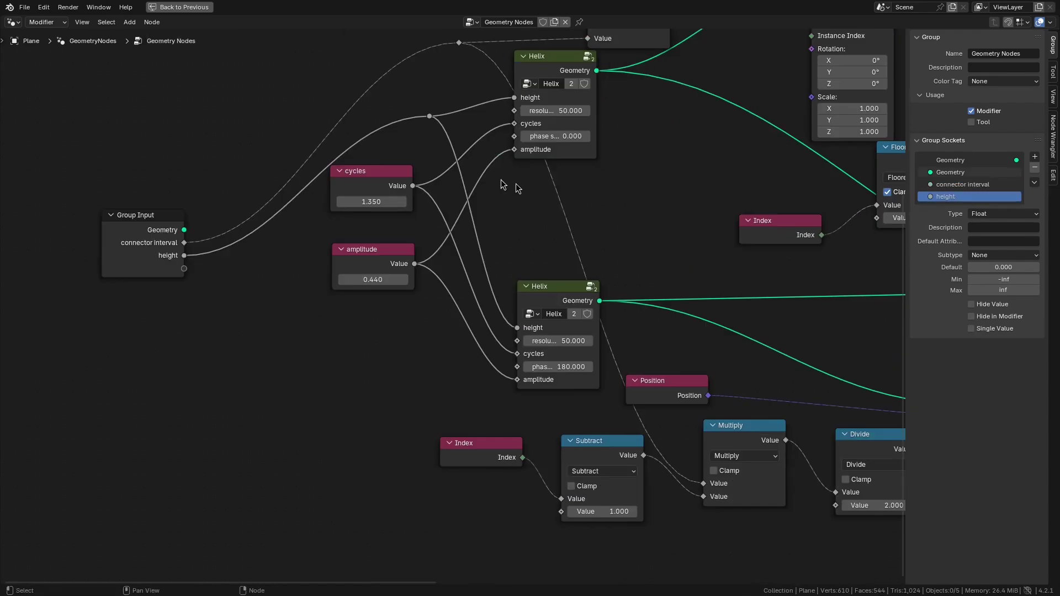
# Replace the cycles value node with a new group input socket named cycles
pyautogui.click(366, 190)
pyautogui.press('x')
pyautogui.moveTo(184, 282); pyautogui.dragTo(429, 188)
pyautogui.doubleClick(988, 208)
pyautogui.write('cycles')
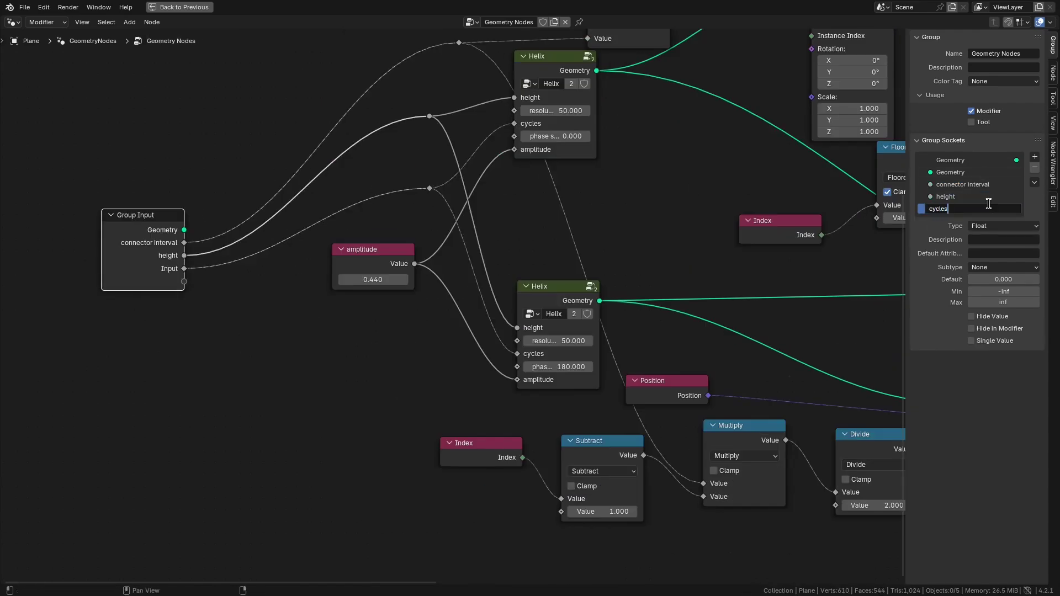
pyautogui.press('Return')
# Replace the amplitude value node with a rerouted group input socket named amplitude
pyautogui.keyDown('shift'); pyautogui.moveTo(430, 244); pyautogui.dragTo(430, 282, button='right'); pyautogui.keyUp('shift')
pyautogui.click(383, 287)
pyautogui.press('x')
pyautogui.moveTo(185, 281); pyautogui.dragTo(429, 263)
pyautogui.doubleClick(988, 219)
pyautogui.write('mplitude')
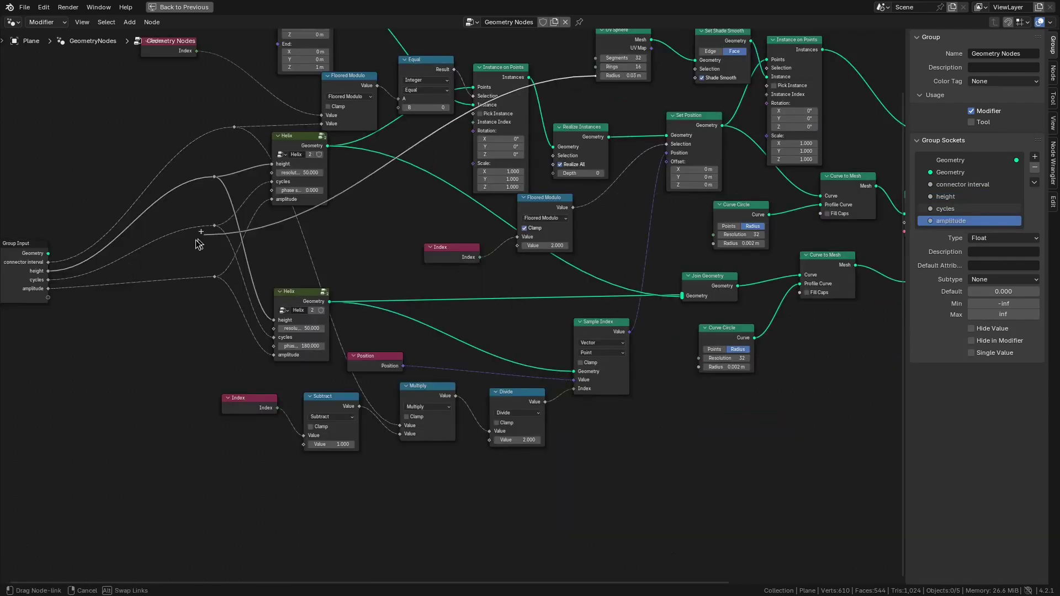
# Rename the group input socket driving the UV Sphere radius as molecule radius
pyautogui.doubleClick(969, 233)
pyautogui.press('Home')
pyautogui.write('molecule')
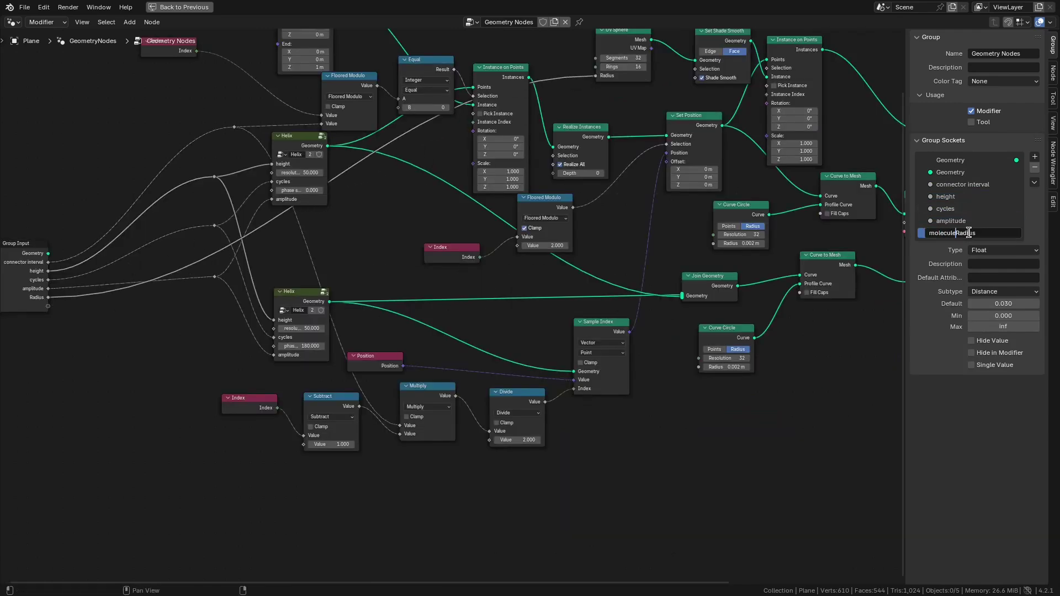
pyautogui.press('Delete')
pyautogui.write('r')
pyautogui.press('Return')
# Expose the strand Curve Circle's radius as a group input named strand thickness
pyautogui.moveTo(698, 366); pyautogui.dragTo(48, 305)
pyautogui.doubleClick(939, 245)
pyautogui.write('str')
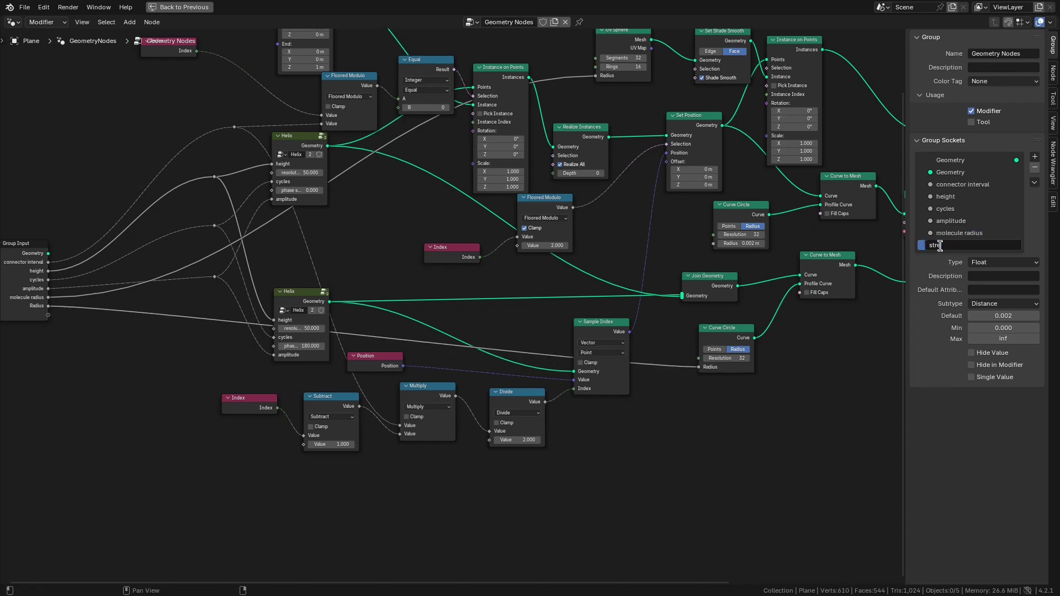
# Expose the rung Curve Circle's radius as a group input named connector thickness
pyautogui.moveTo(713, 243); pyautogui.dragTo(48, 315)
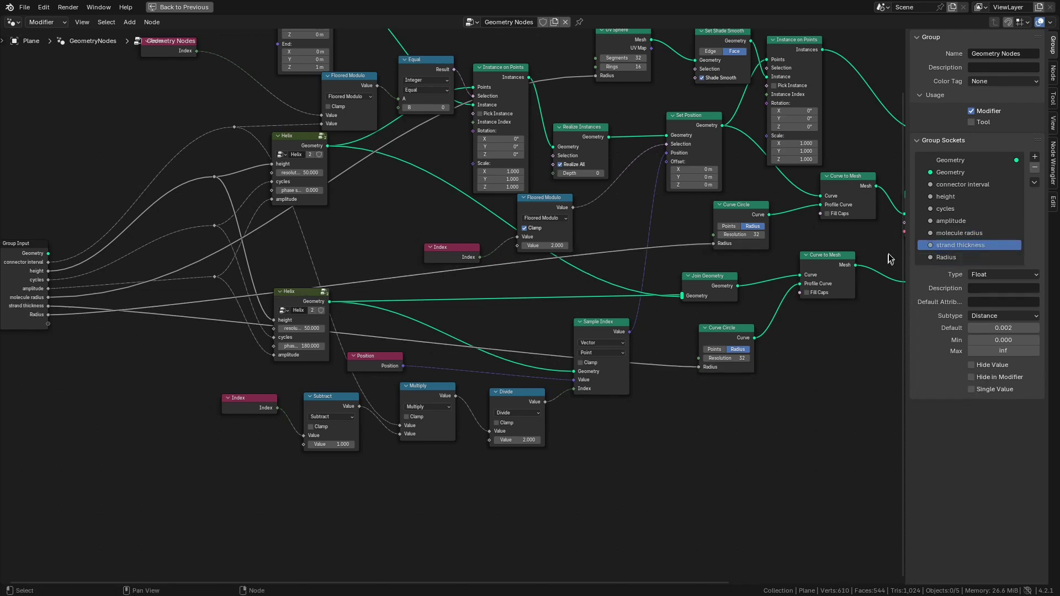
pyautogui.doubleClick(953, 258)
pyautogui.write('connector thickness')
pyautogui.press('Return')
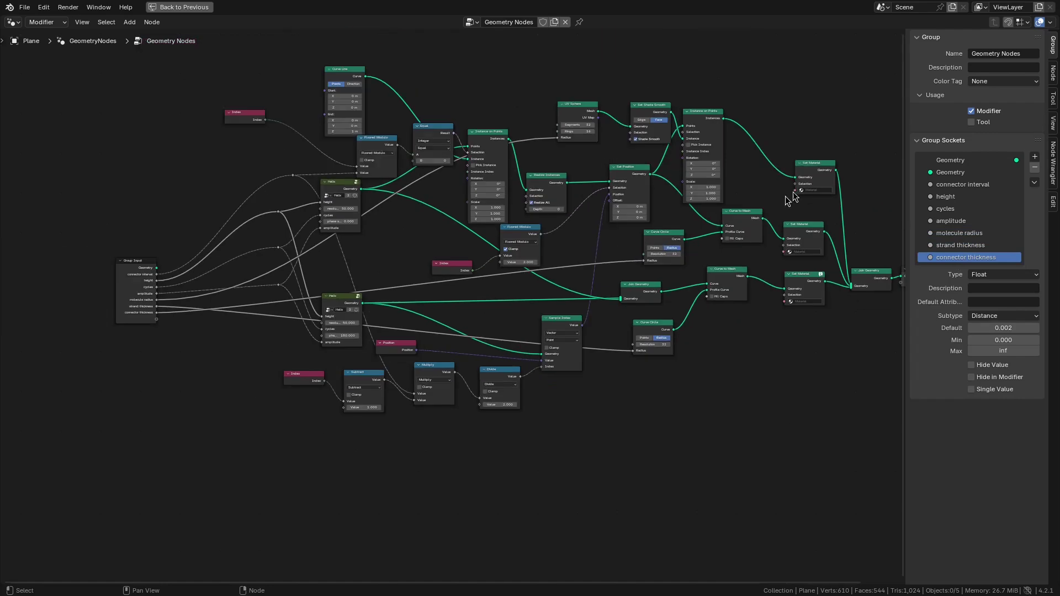
# Name the group input socket for the spheres' Set Material node molecule material
pyautogui.doubleClick(960, 270)
pyautogui.write('molecule material')
pyautogui.press('Return')
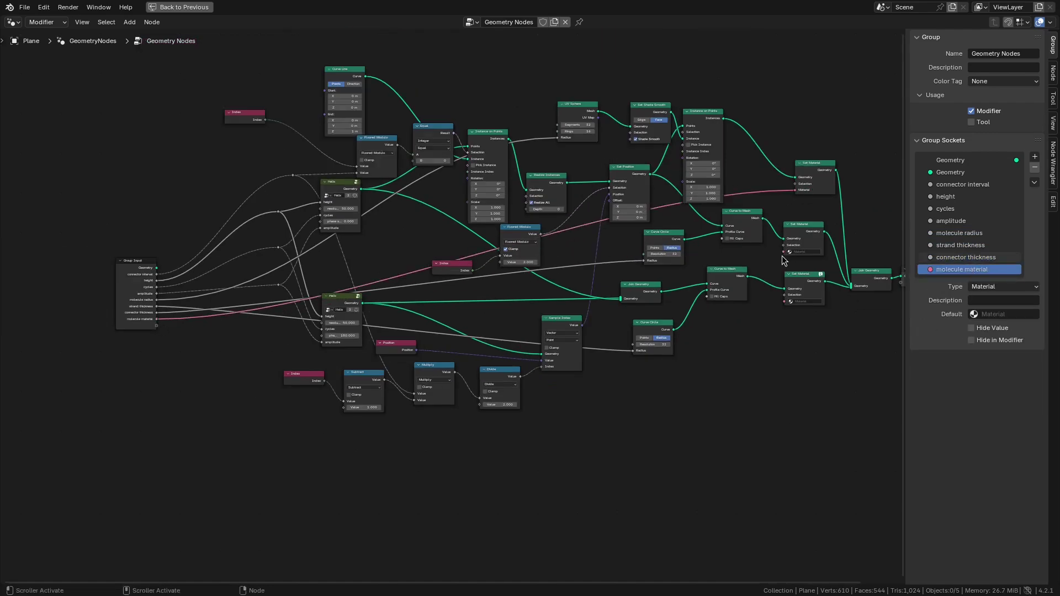
# Expose the rung Set Material node's material as a group input named connector material
pyautogui.moveTo(783, 252); pyautogui.dragTo(157, 326)
pyautogui.doubleClick(973, 282)
pyautogui.write('connector material')
pyautogui.press('Return')
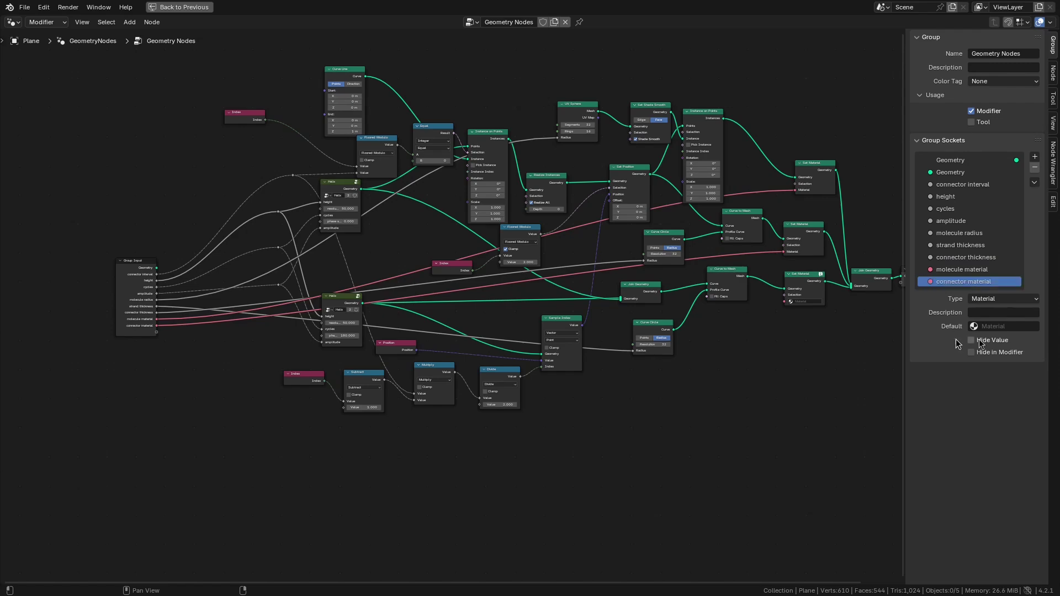
# Expose the remaining Set Material node's material as a group input named strand material
pyautogui.moveTo(784, 302); pyautogui.dragTo(156, 331)
pyautogui.doubleClick(951, 293)
pyautogui.write('strand material')
pyautogui.press('Return')
# Leave the maximized node view and rearrange the workspace into a large 3D viewport beside an Outliner and a Properties editor
pyautogui.hotkey('ctrl', 'space')
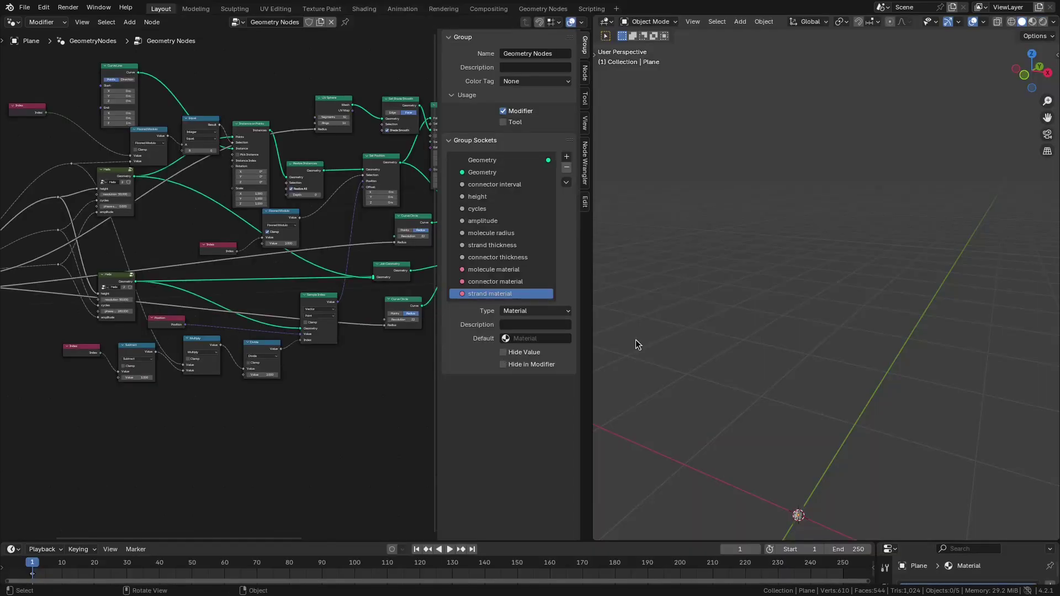
pyautogui.scroll(-2, 385, 360)
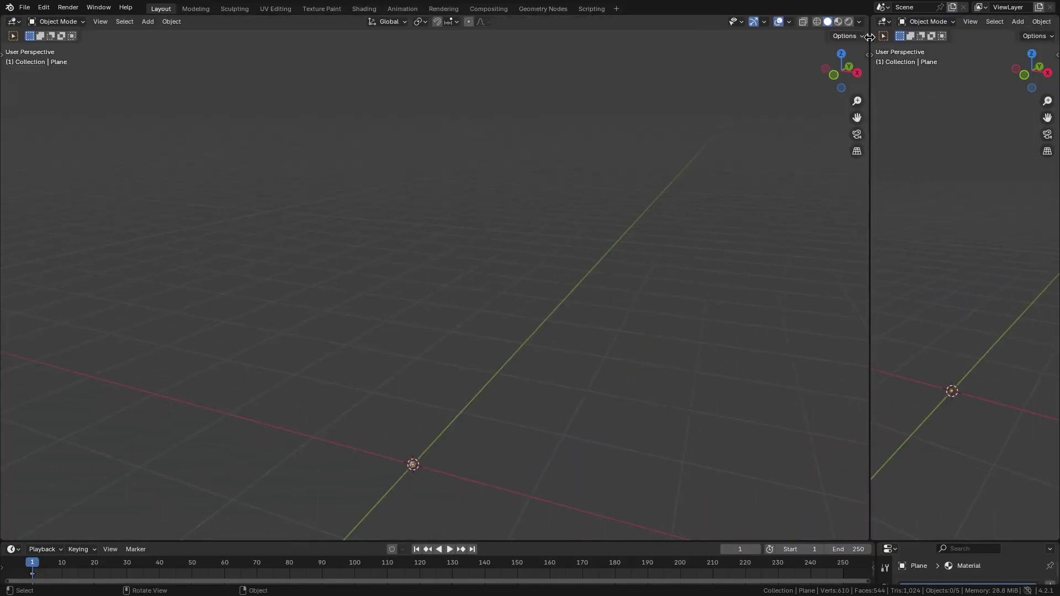
pyautogui.click(881, 218)
pyautogui.click(833, 261)
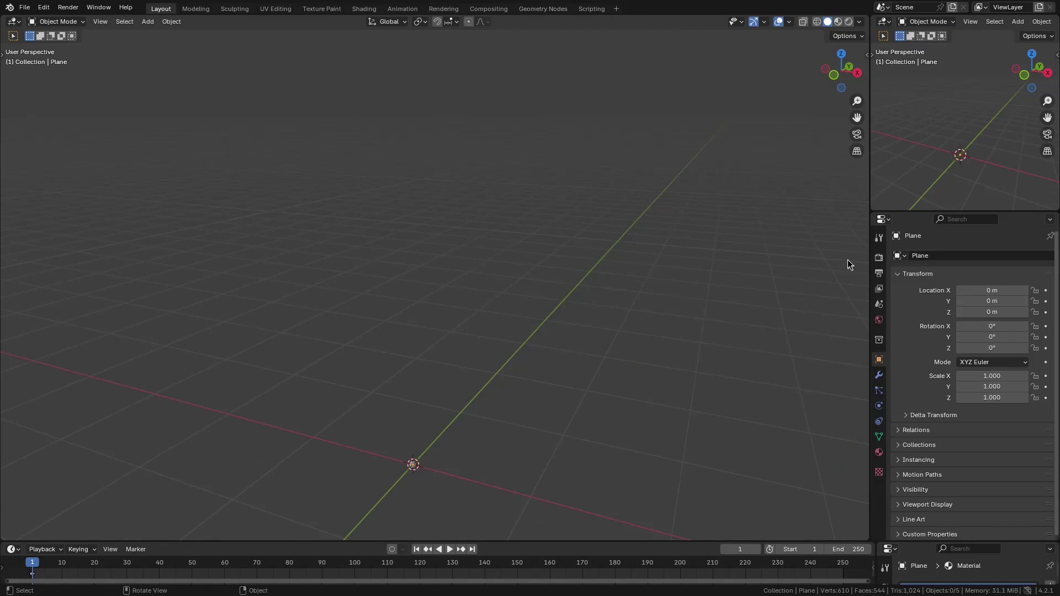
pyautogui.click(882, 21)
pyautogui.click(825, 51)
# Set the Plane's Geometry Nodes modifier inputs to connector interval 2, cycles 1 and amplitude 0.5
pyautogui.keyDown('shift'); pyautogui.moveTo(530, 289); pyautogui.dragTo(601, 202, button='middle'); pyautogui.keyUp('shift')
pyautogui.click(879, 375)
pyautogui.keyDown('ctrl'); pyautogui.moveTo(993, 304); pyautogui.dragTo(1008, 331); pyautogui.keyUp('ctrl')
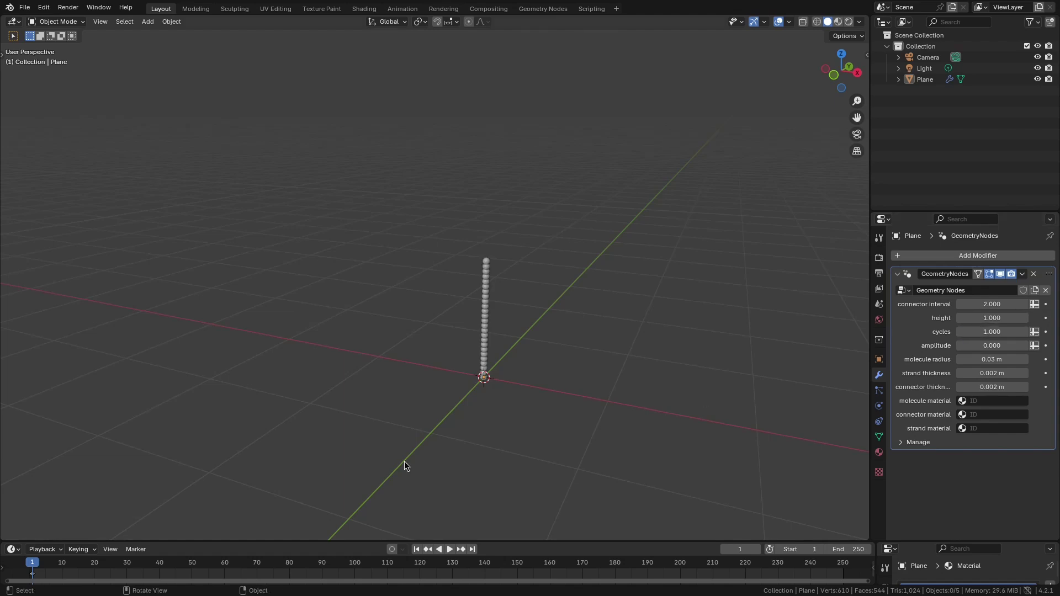
pyautogui.write('0.5')
pyautogui.press('Return')
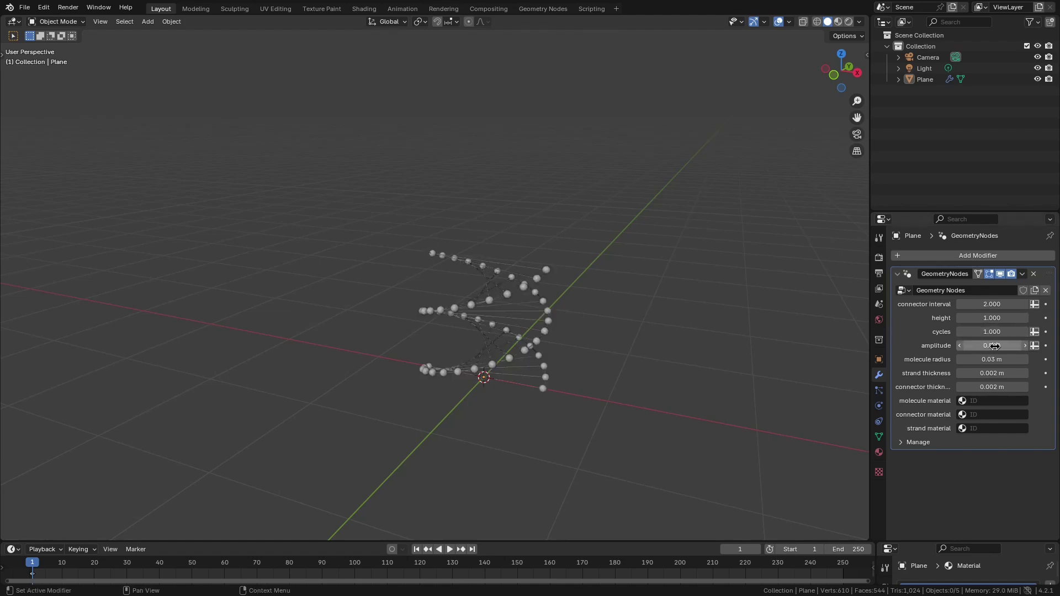
# Add two more material slots to the Plane and create a new material in each
pyautogui.click(879, 452)
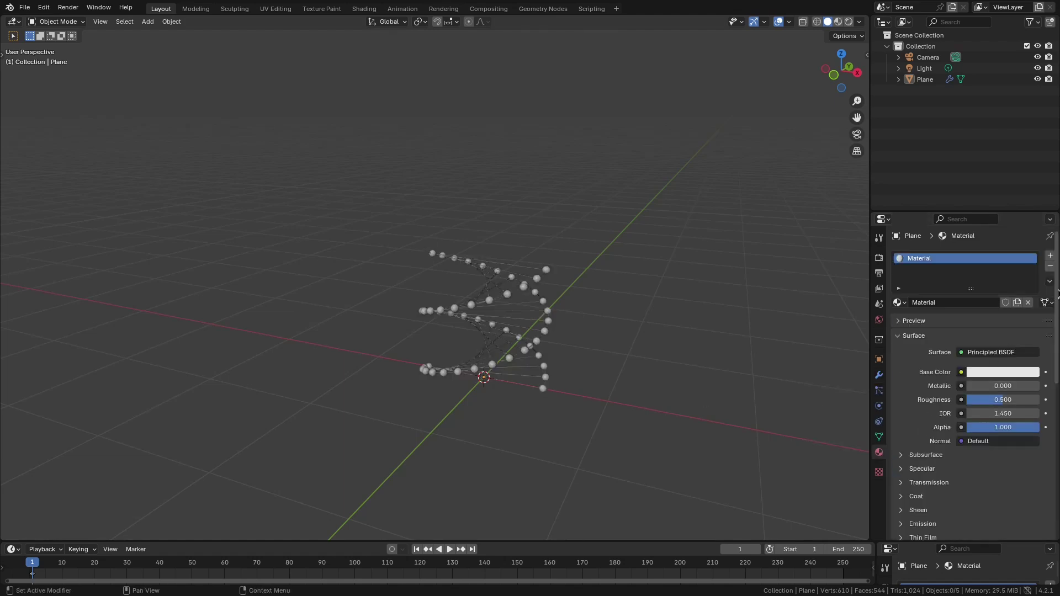
pyautogui.click(1049, 257)
pyautogui.click(960, 325)
pyautogui.click(938, 280)
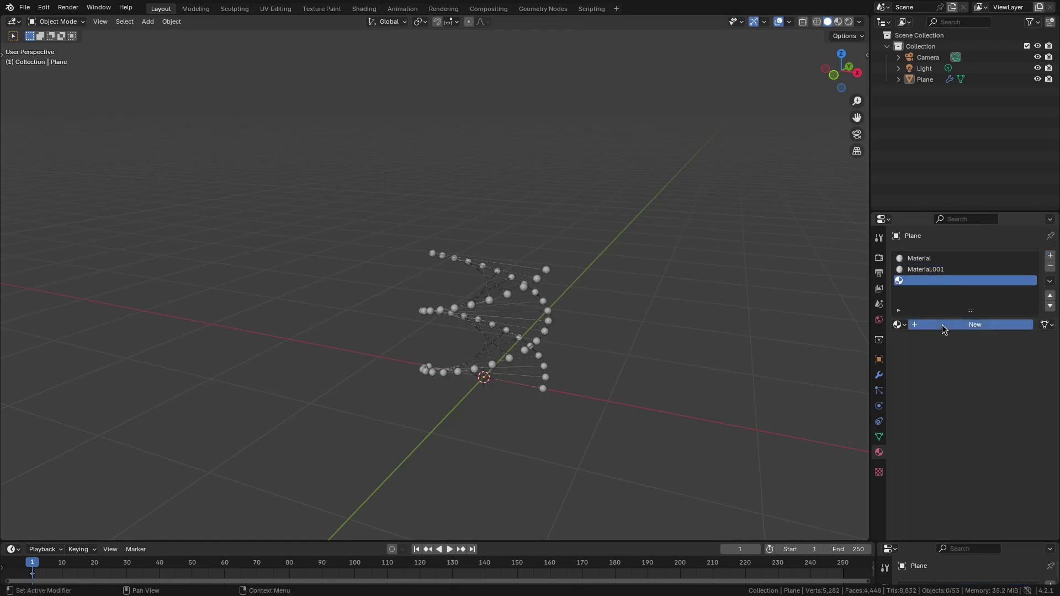
pyautogui.click(946, 326)
# Give the first material a light red base color and rename the three materials molecule, connector and strand
pyautogui.click(982, 395)
pyautogui.click(965, 296)
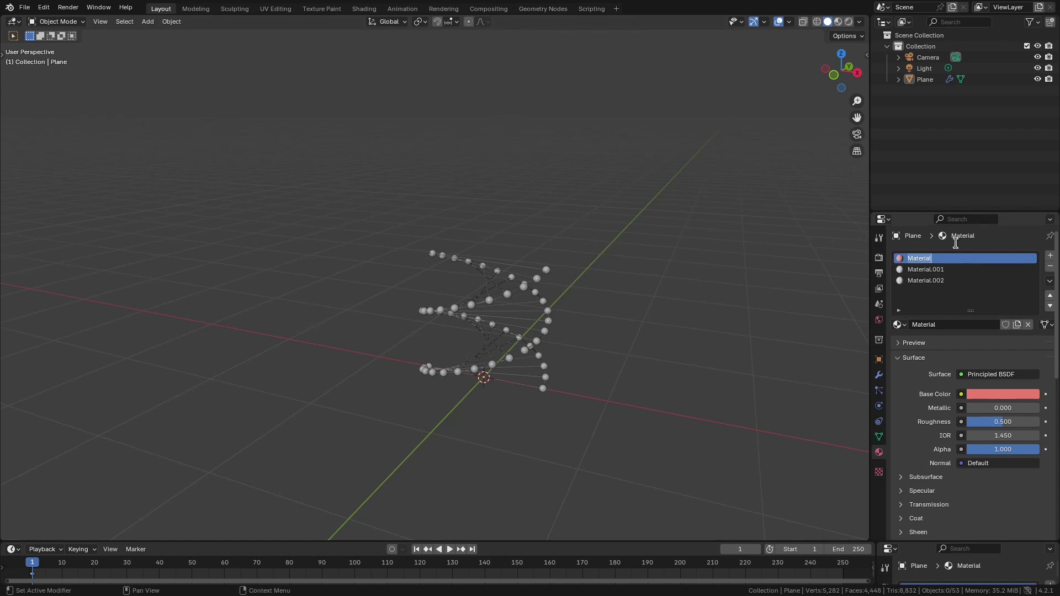
pyautogui.click(946, 271)
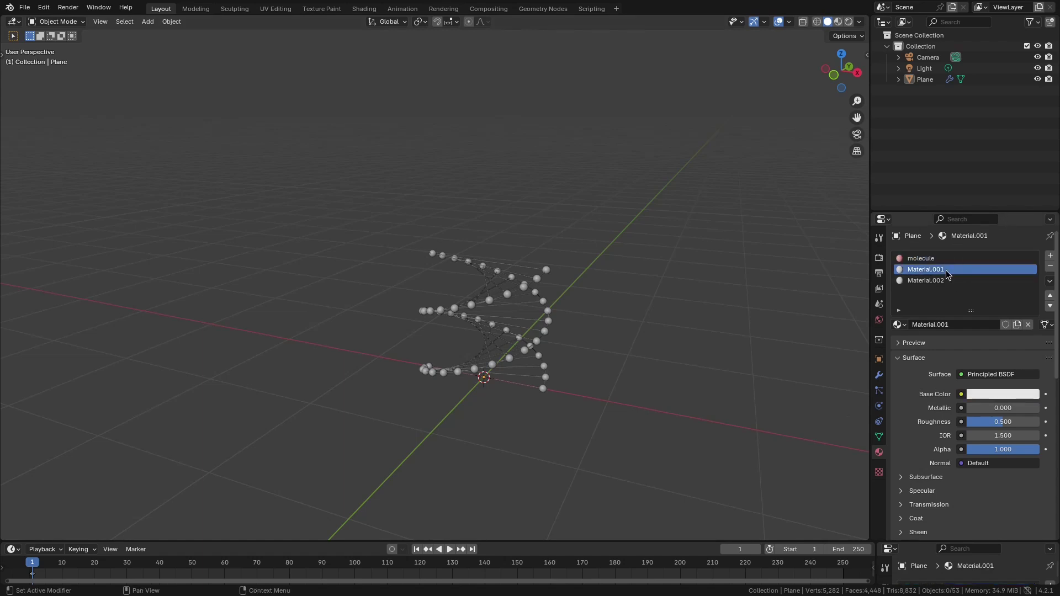
pyautogui.doubleClick(976, 279)
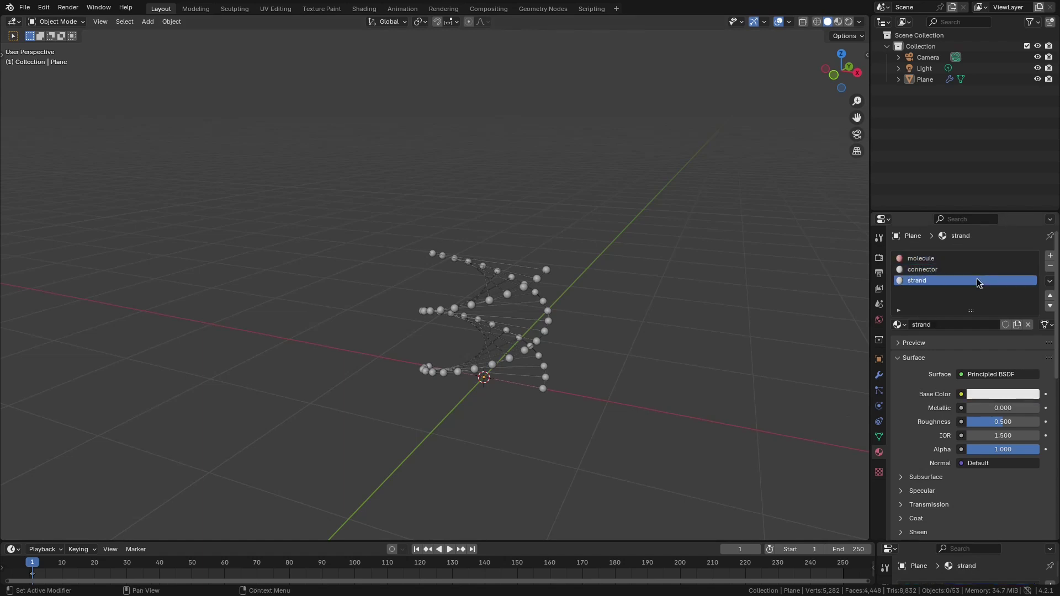
# Set the connector material's base color to green and the strand material's base color to blue
pyautogui.click(967, 271)
pyautogui.click(1002, 394)
pyautogui.click(946, 250)
pyautogui.click(917, 282)
pyautogui.click(977, 393)
pyautogui.click(971, 269)
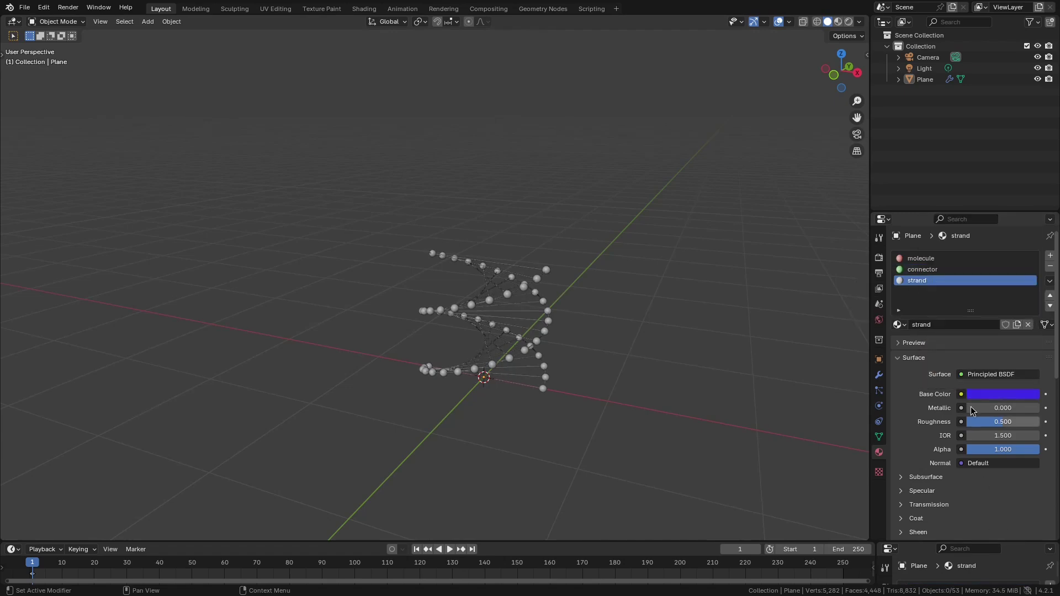
# Switch the viewport to Material Preview shading and raise the helix height to about 2.01
pyautogui.click(879, 375)
pyautogui.click(837, 21)
pyautogui.moveTo(593, 259); pyautogui.dragTo(555, 237, button='middle')
pyautogui.moveTo(994, 317); pyautogui.dragTo(1032, 317)
pyautogui.keyDown('shift'); pyautogui.moveTo(676, 304); pyautogui.dragTo(674, 369, button='middle'); pyautogui.keyUp('shift')
pyautogui.moveTo(992, 318); pyautogui.dragTo(1008, 318)
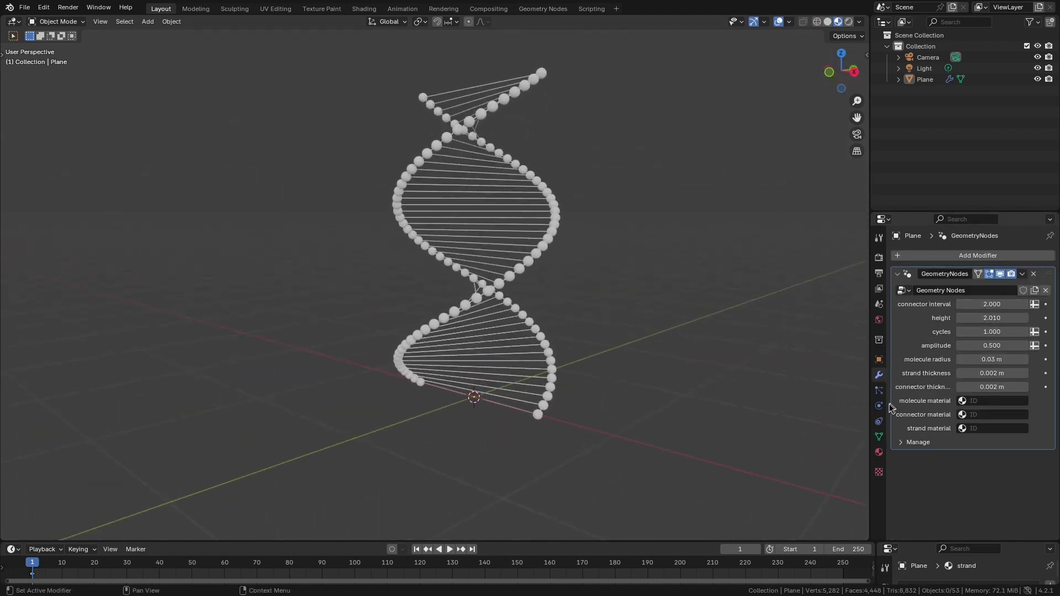
# Assign the molecule, connector and strand materials to the matching material inputs of the Geometry Nodes modifier
pyautogui.click(879, 452)
pyautogui.click(879, 375)
pyautogui.click(994, 401)
pyautogui.click(971, 445)
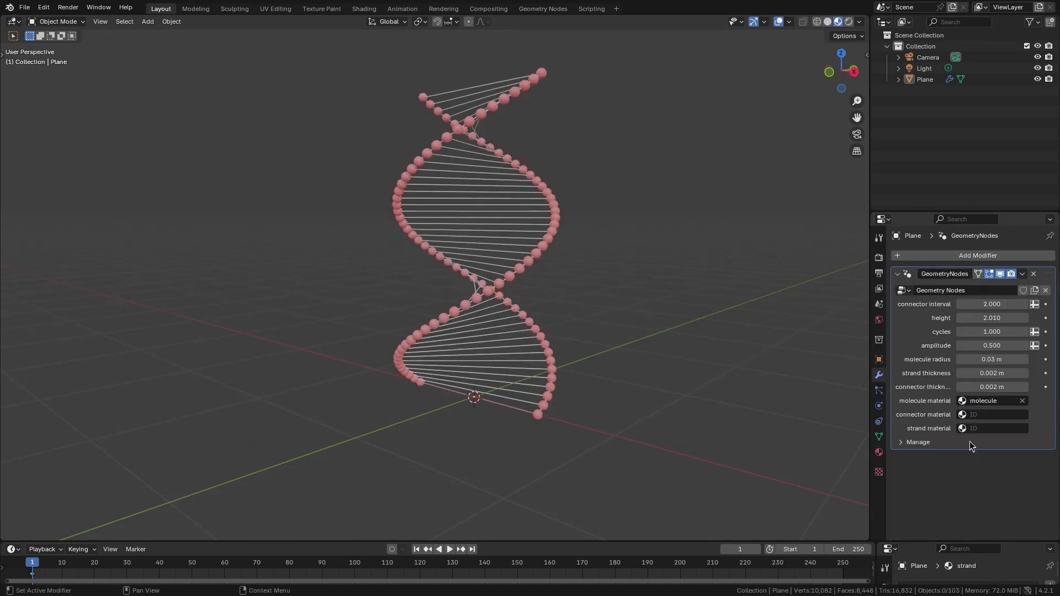
pyautogui.click(987, 415)
pyautogui.click(979, 438)
pyautogui.click(987, 428)
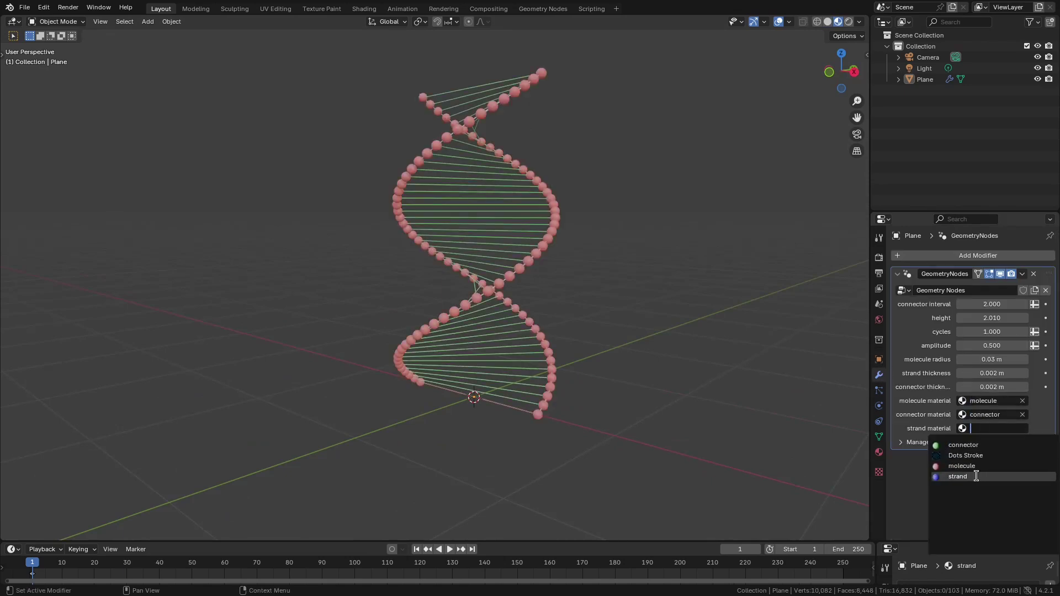
pyautogui.click(980, 476)
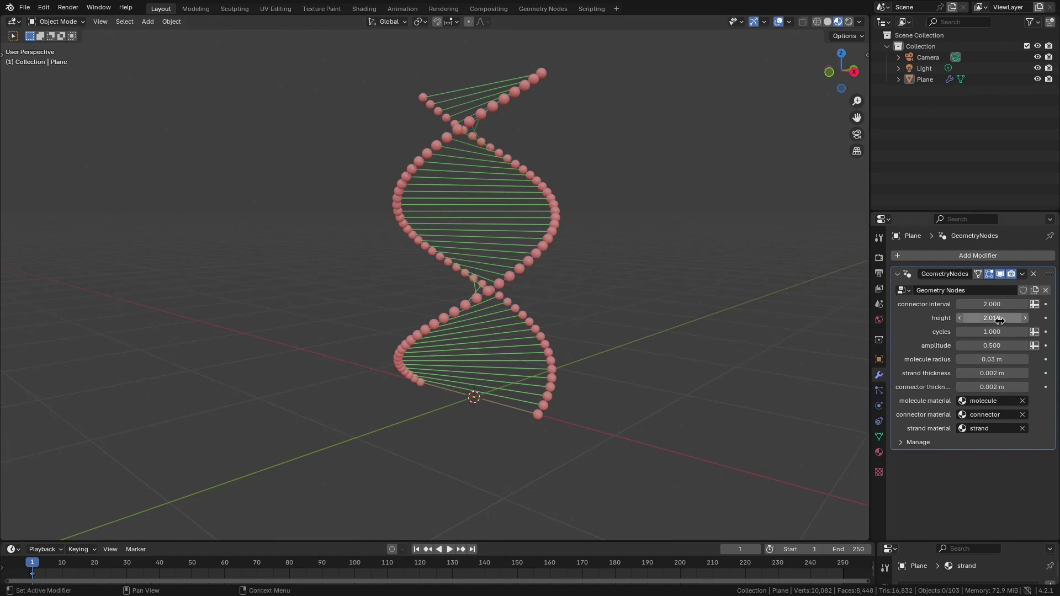